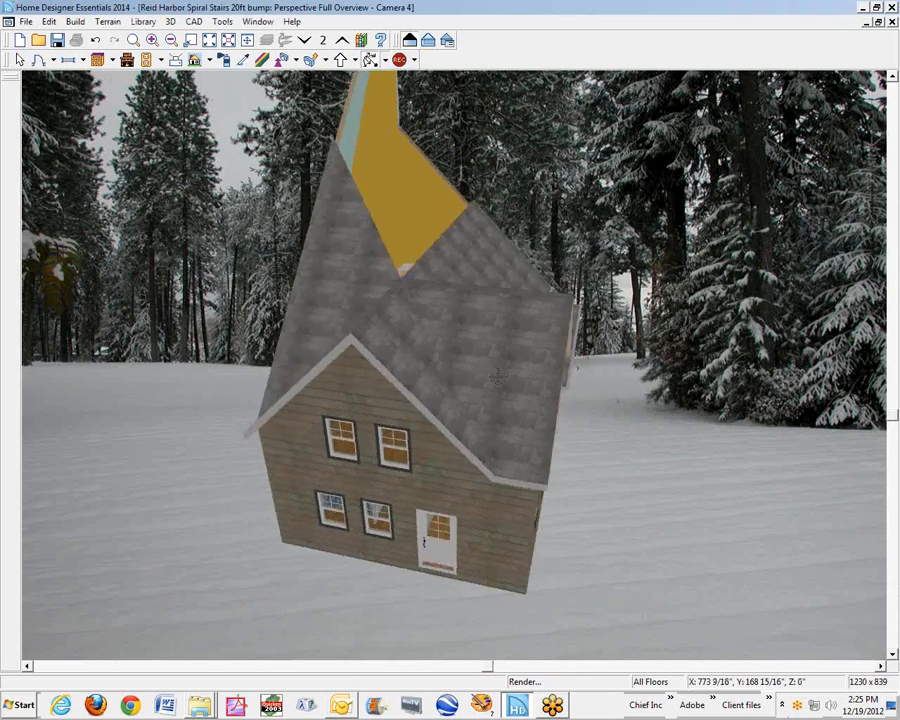
# Examine the roof in the 3D overview, close that view, and review the roof options of the floor plan's lower-left exterior wall
pyautogui.moveTo(714, 371); pyautogui.dragTo(534, 405)
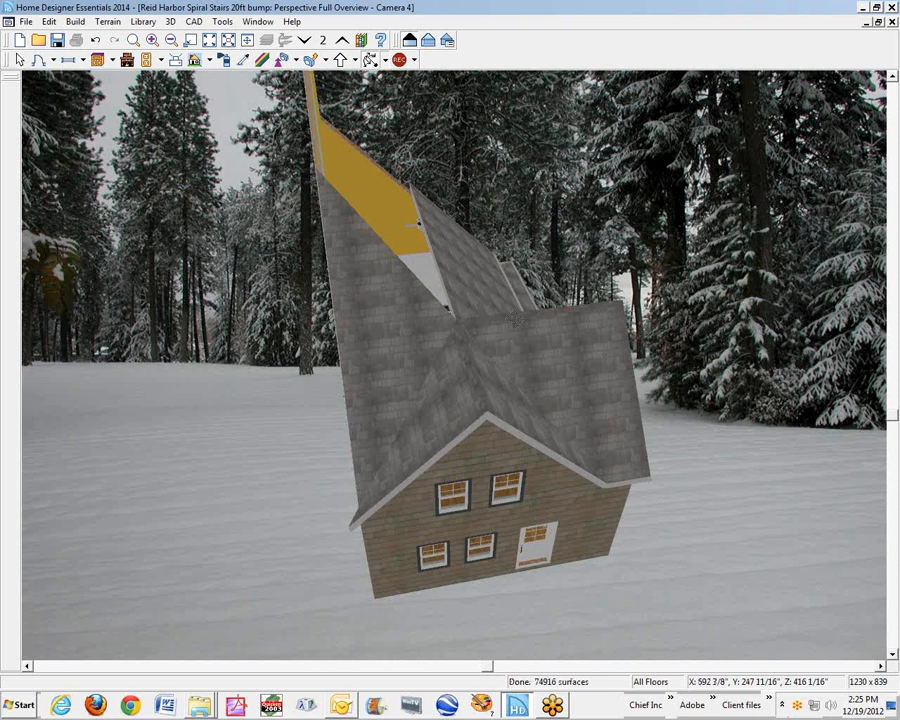
pyautogui.click(892, 22)
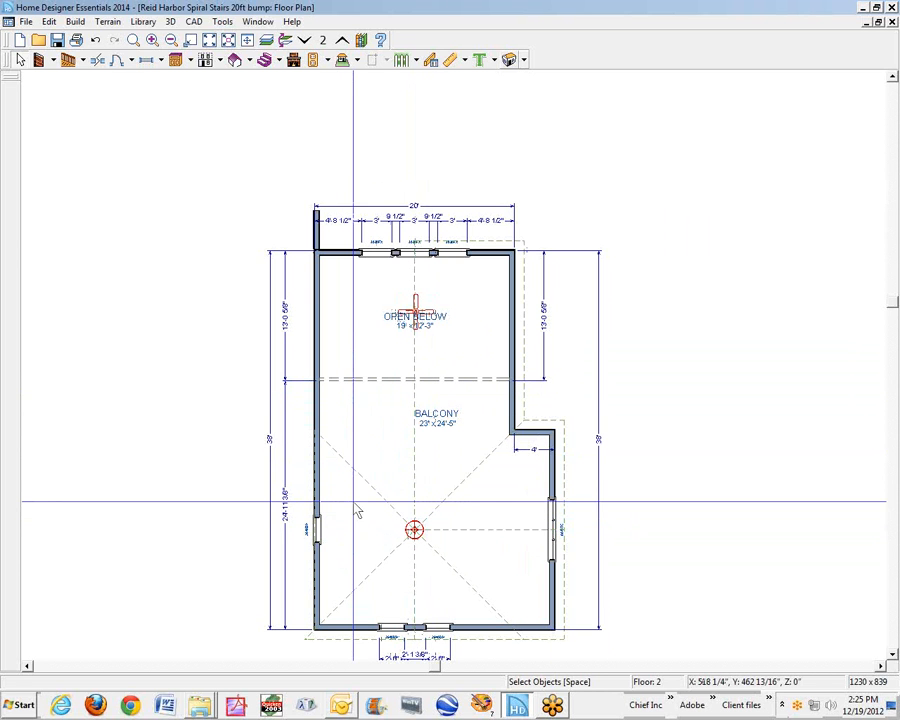
pyautogui.click(316, 468)
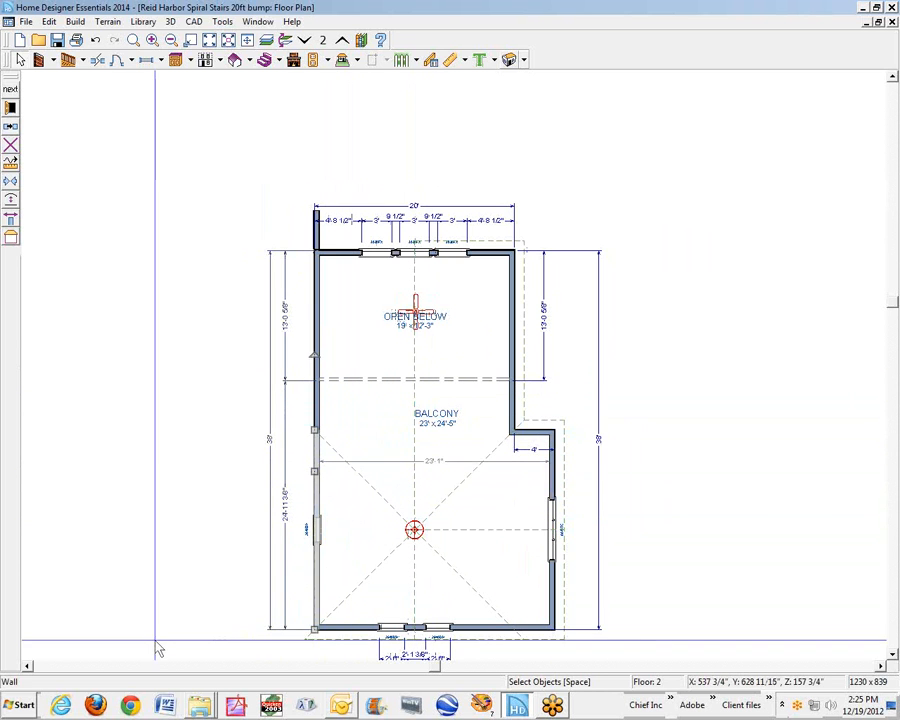
pyautogui.click(11, 108)
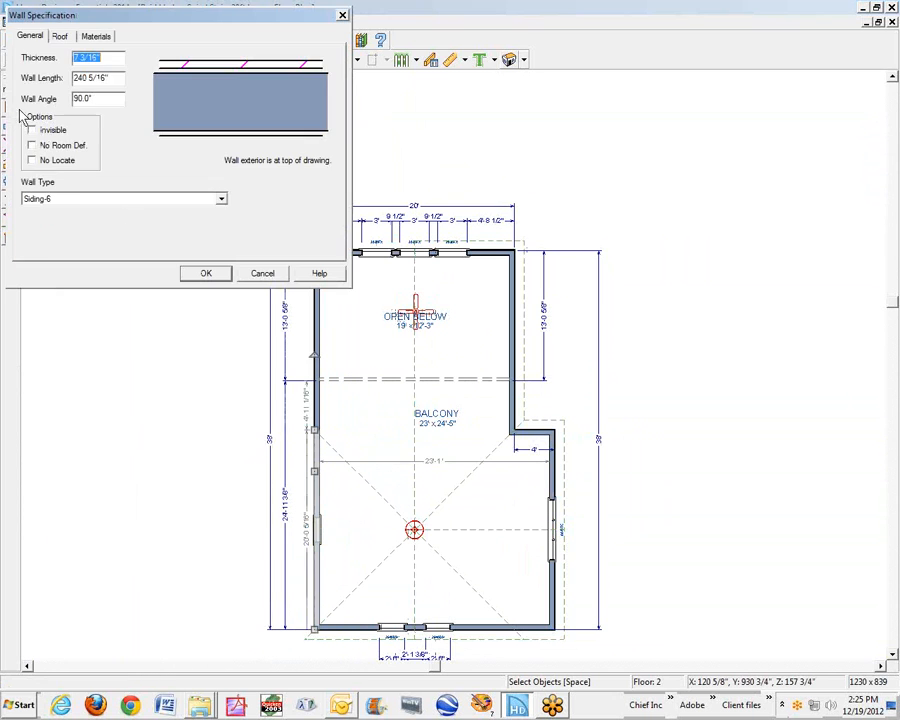
pyautogui.click(61, 37)
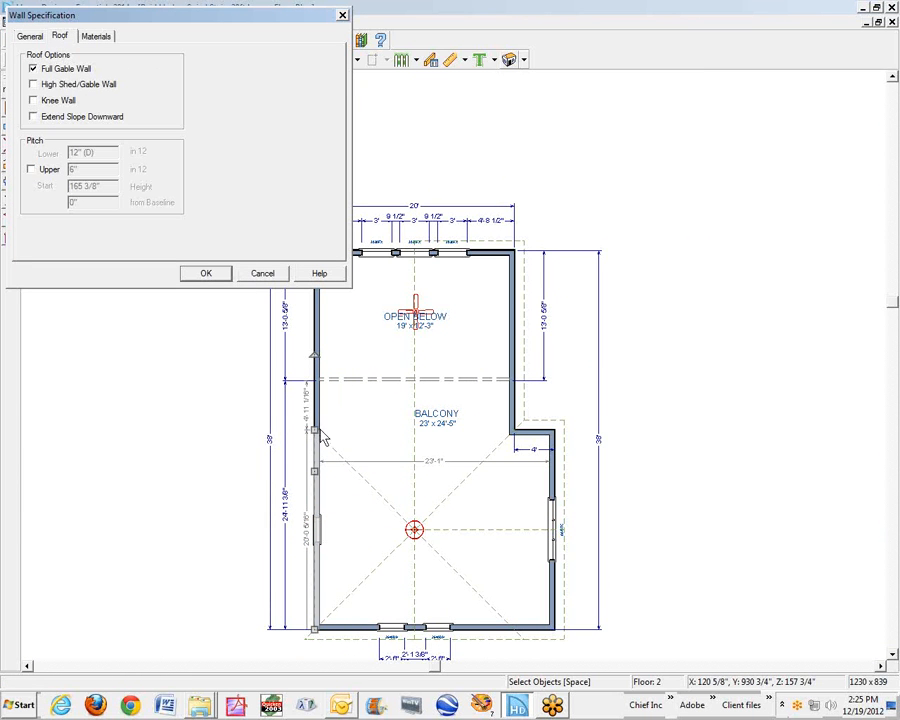
pyautogui.click(261, 273)
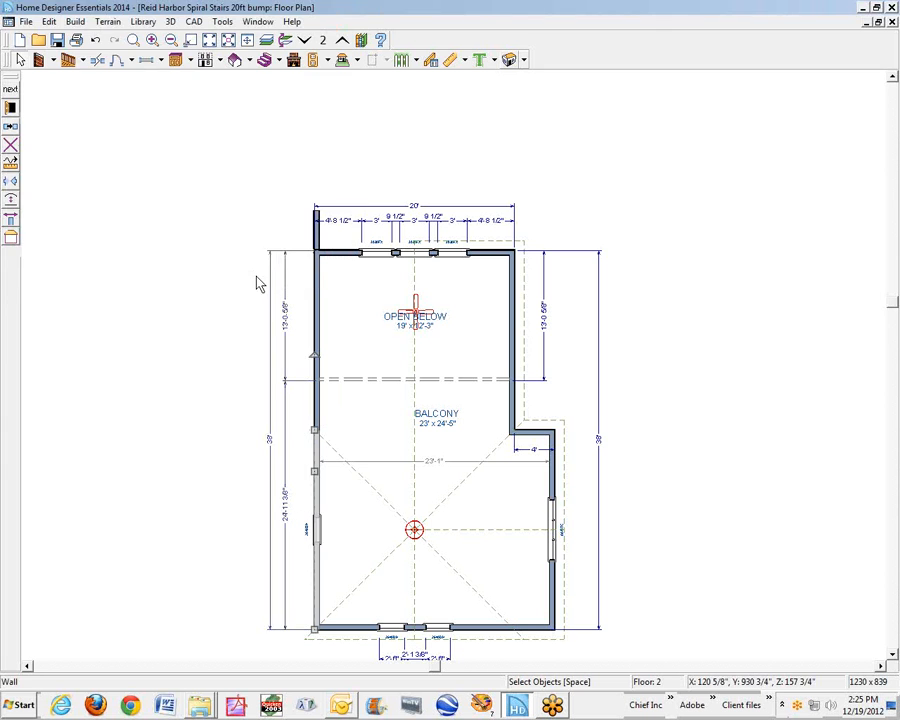
# Review the roof options of the upper-left exterior wall and the upper end wall with three windows, without changing them
pyautogui.doubleClick(316, 342)
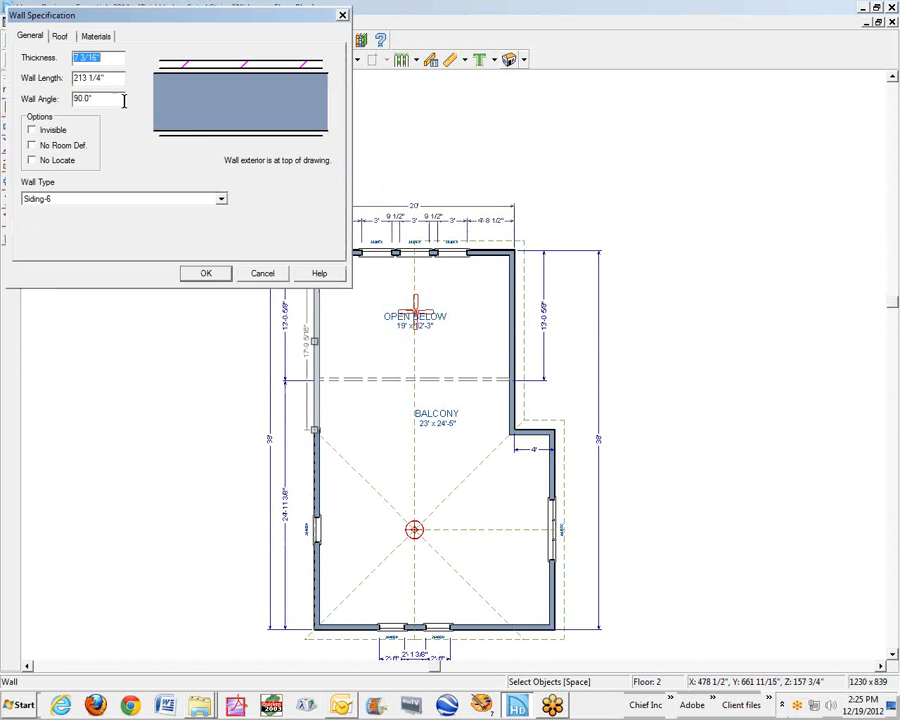
pyautogui.click(61, 37)
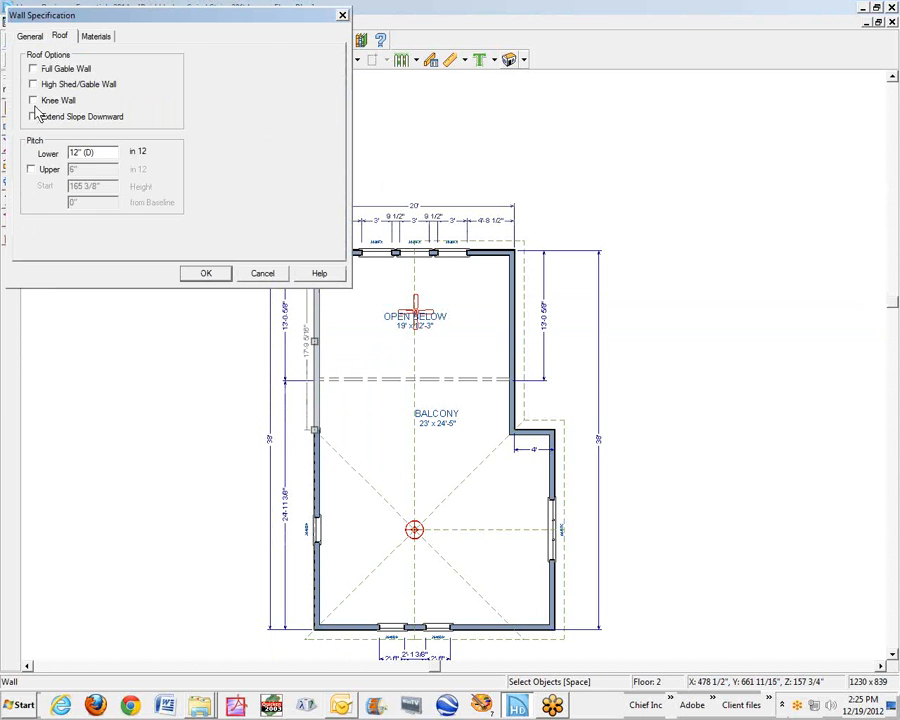
pyautogui.click(245, 276)
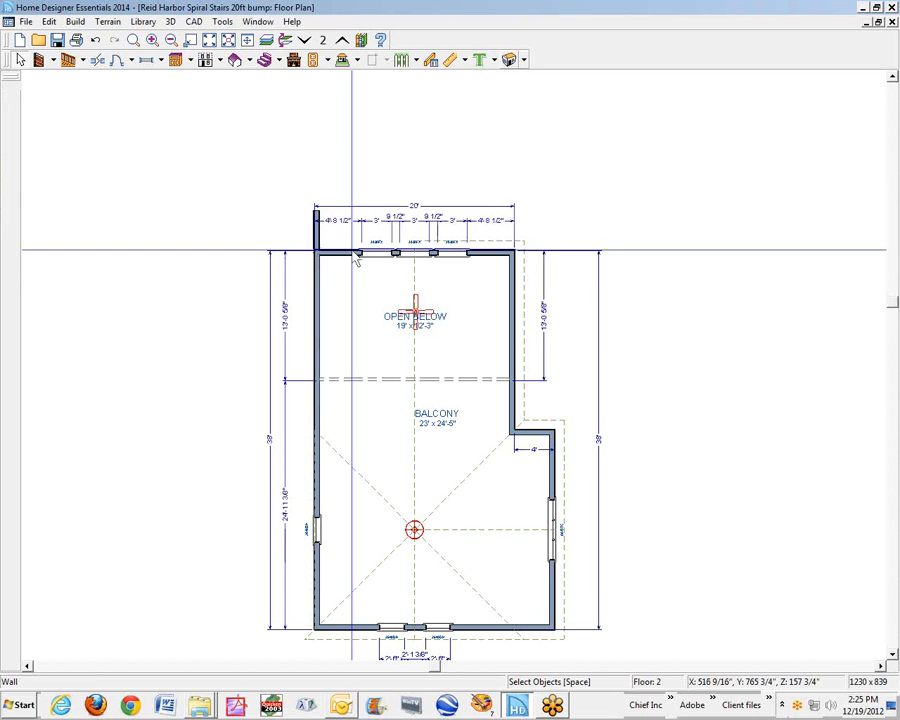
pyautogui.doubleClick(354, 252)
pyautogui.click(61, 37)
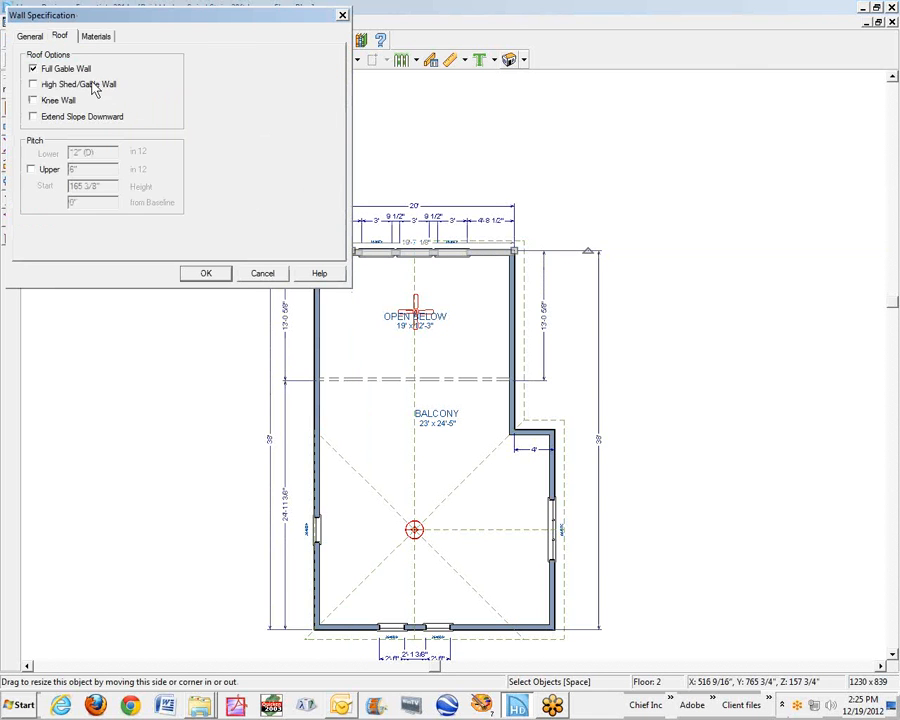
pyautogui.click(262, 274)
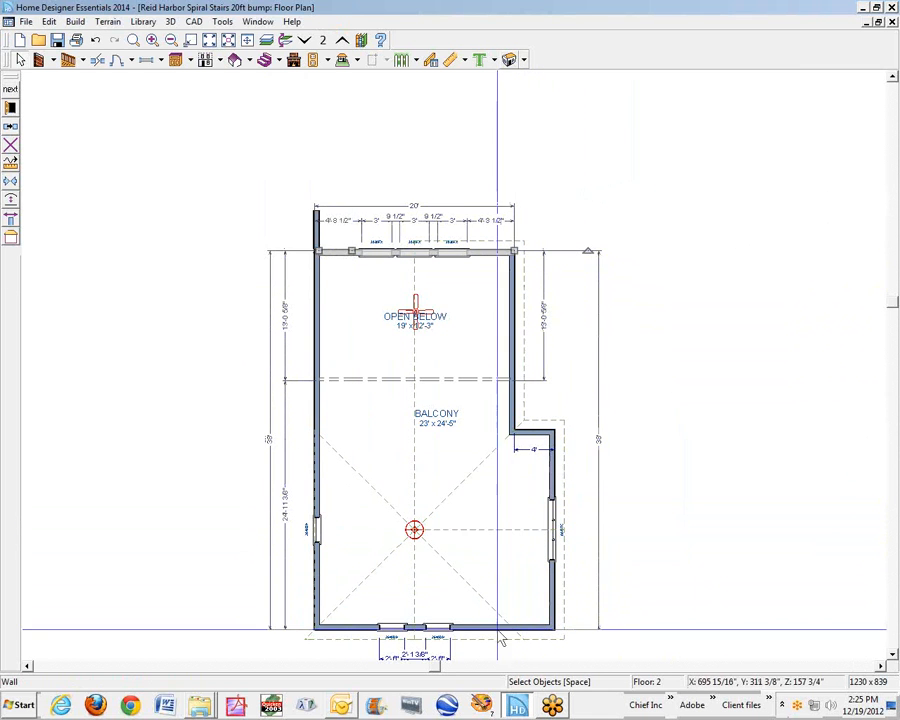
# Review the roof options of the lower end wall of the balcony and leave them unchanged
pyautogui.click(462, 630)
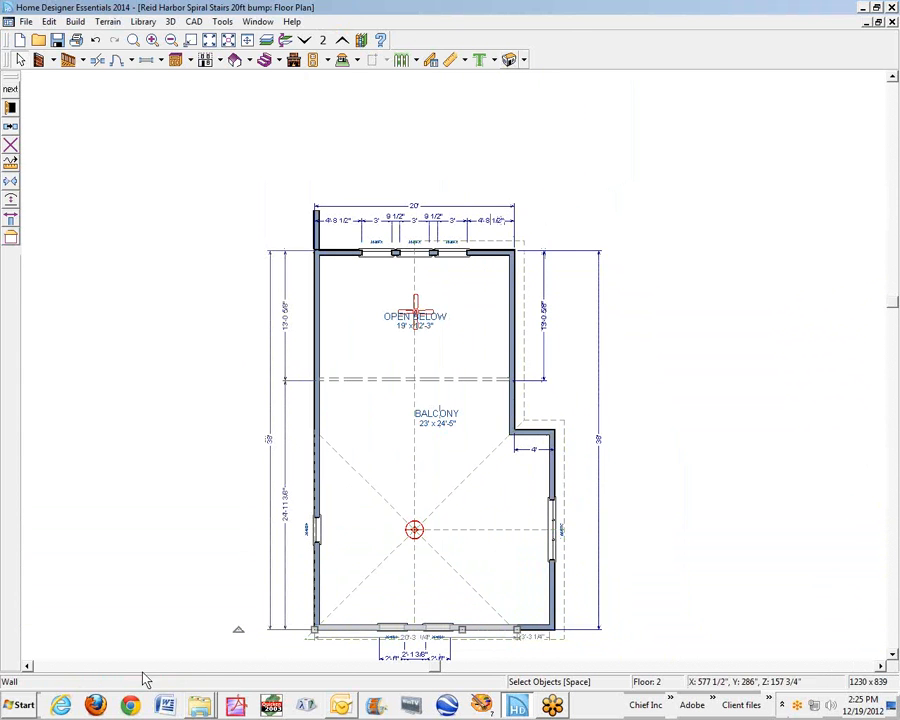
pyautogui.click(10, 88)
pyautogui.click(60, 37)
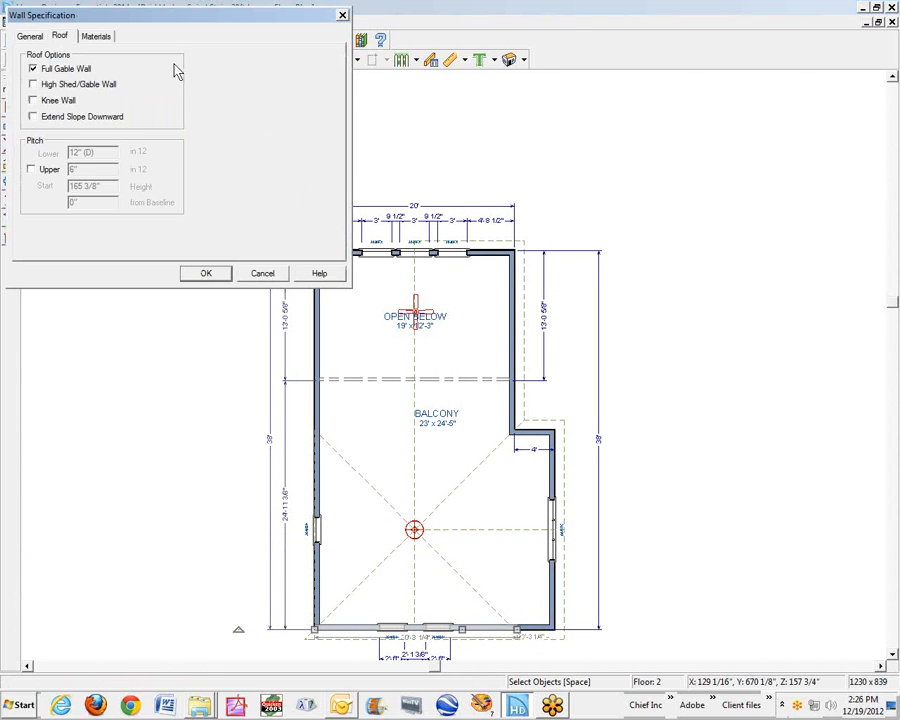
pyautogui.click(262, 274)
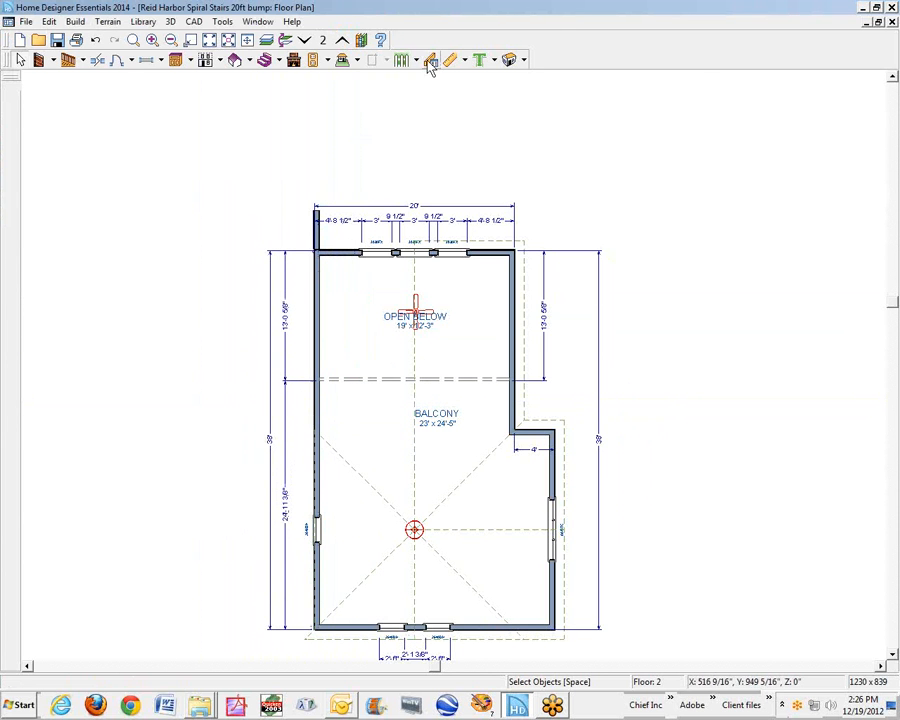
# Examine the roof above the long straight side wall in a perspective full overview, and return to the floor plan
pyautogui.click(510, 60)
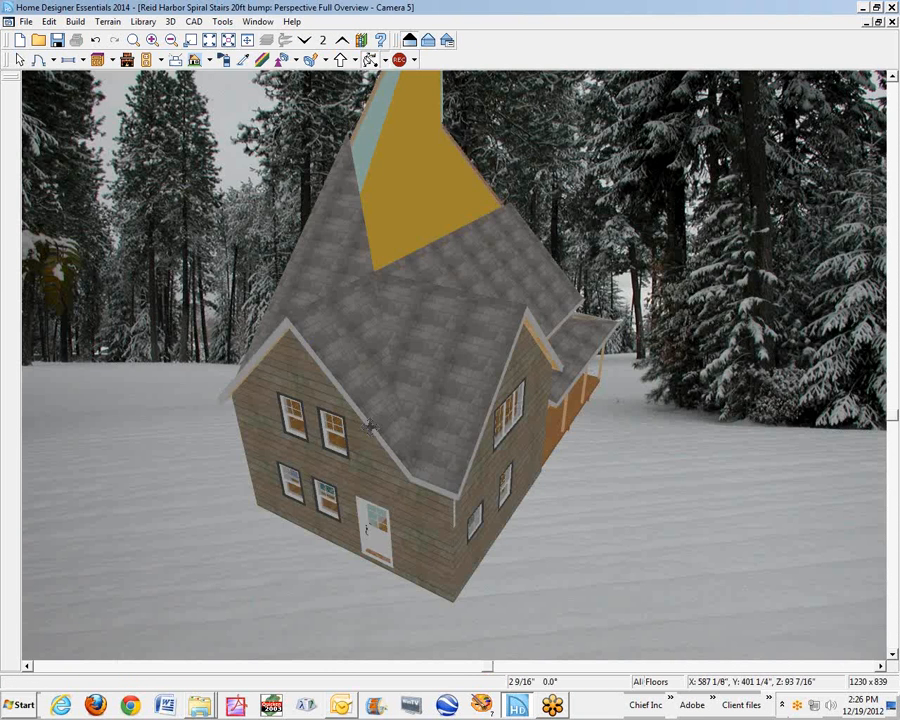
pyautogui.moveTo(358, 430); pyautogui.dragTo(462, 420)
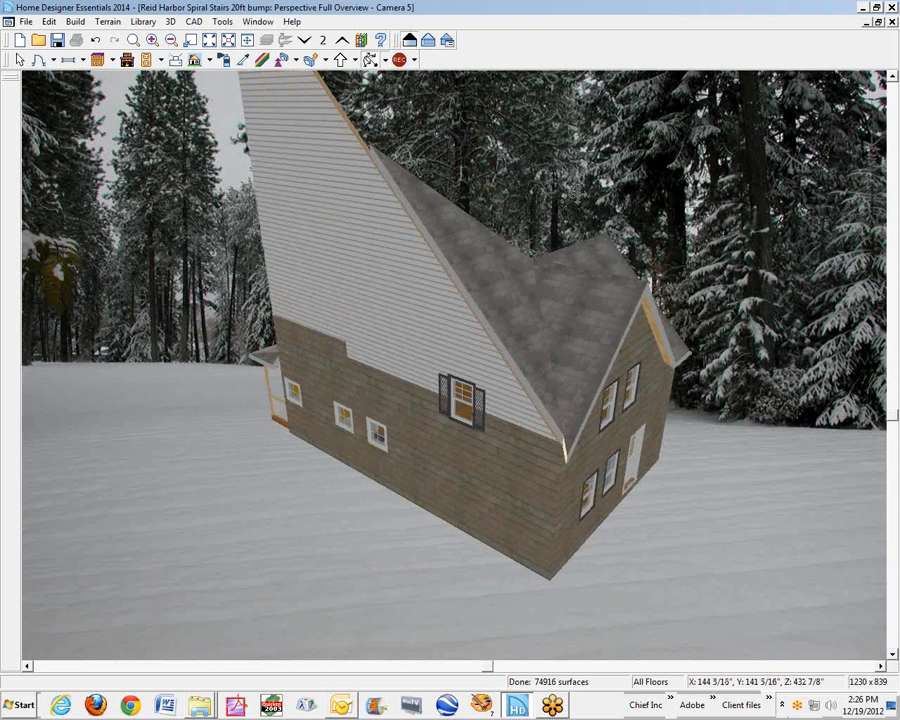
pyautogui.click(892, 22)
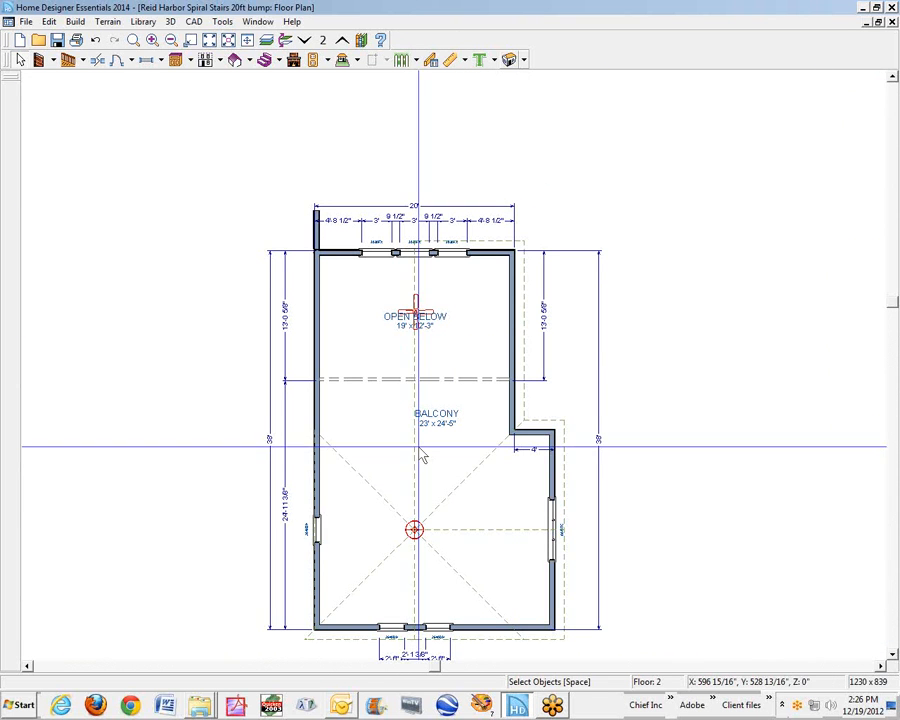
# Move the balcony's lower-left exterior wall outward to about 24'-7" from the opposite wall
pyautogui.scroll(1, 318, 508)
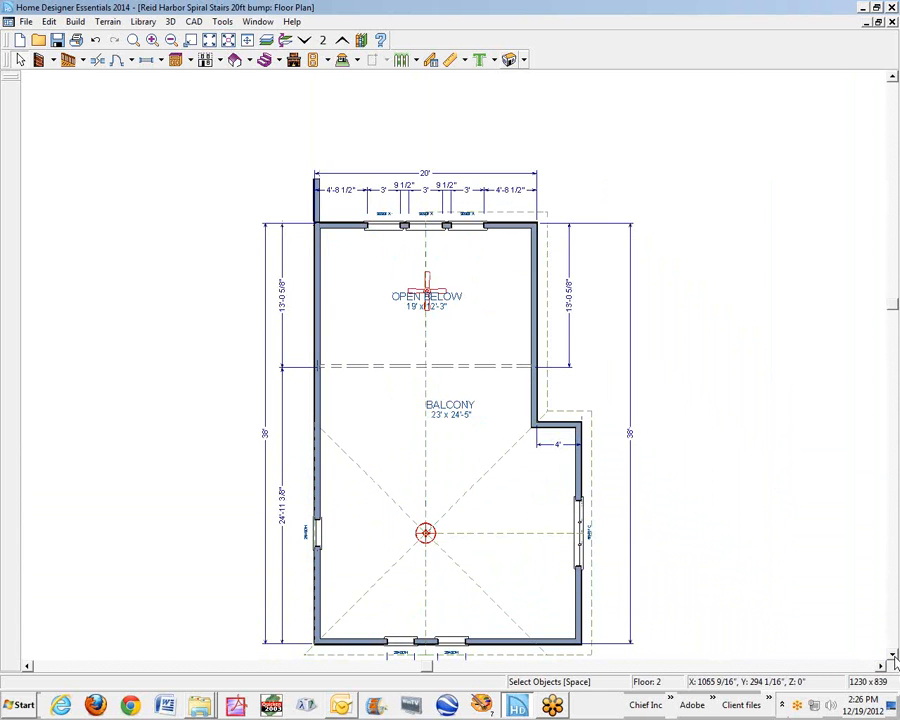
pyautogui.click(893, 655)
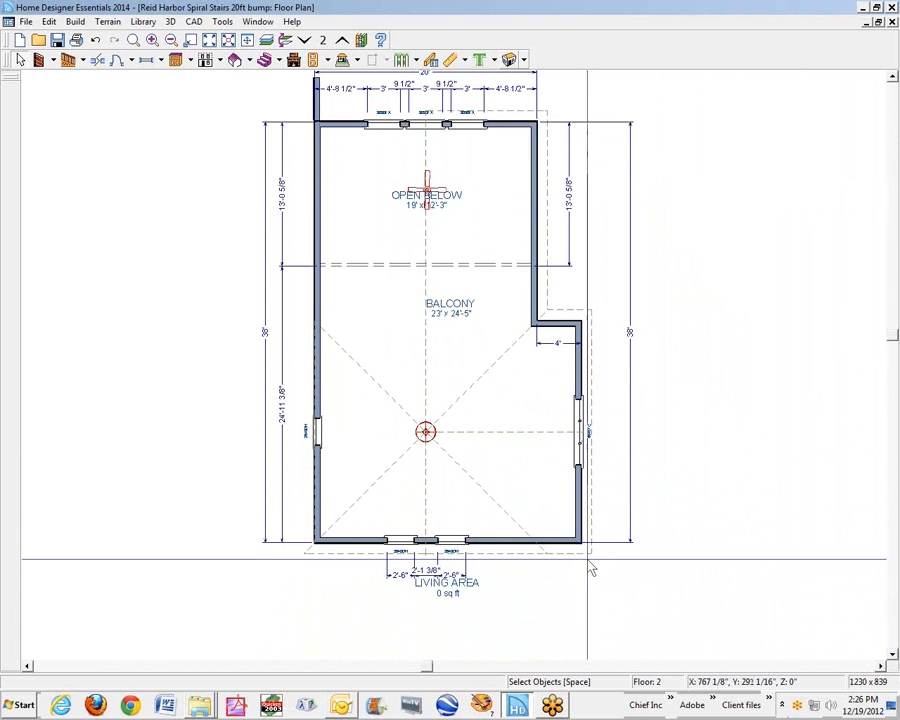
pyautogui.scroll(1, 590, 568)
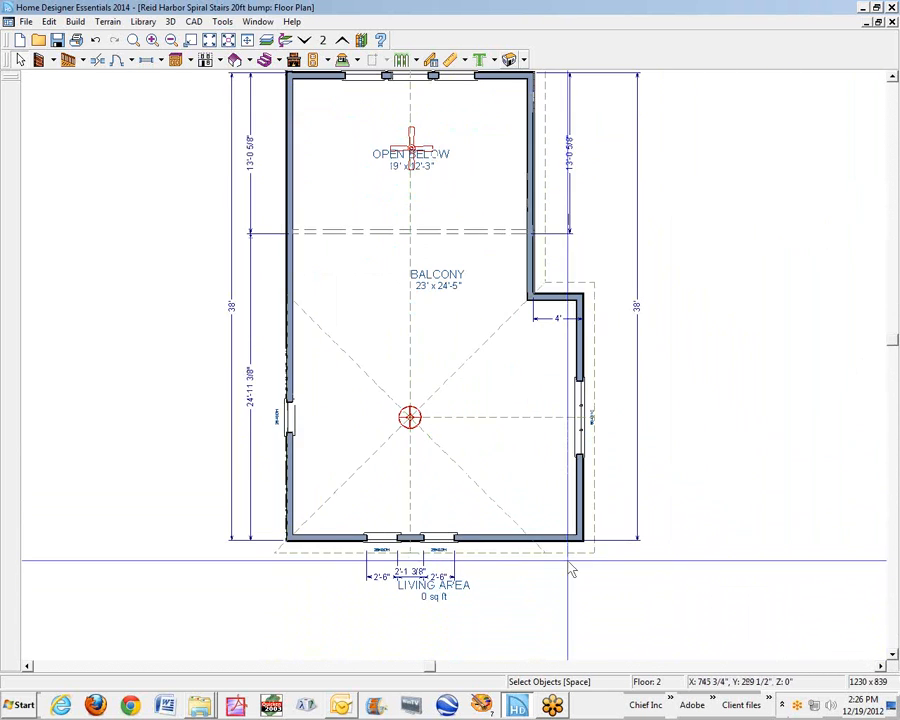
pyautogui.click(290, 362)
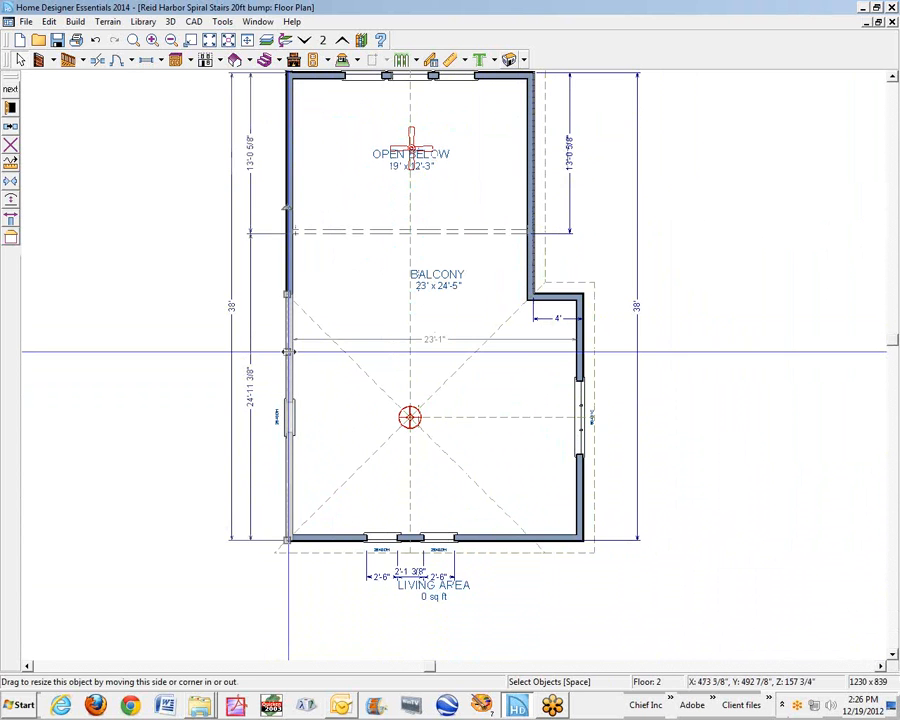
pyautogui.moveTo(288, 352); pyautogui.dragTo(268, 352)
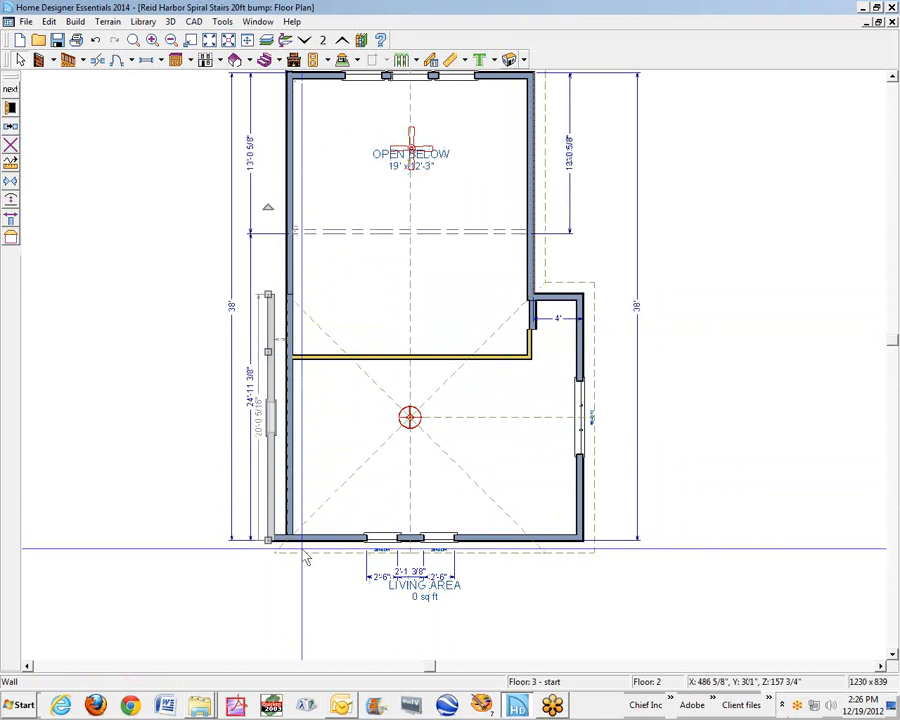
# Draw a short straight exterior wall connecting the upper-left wall to the upper end of the bumped-out wall
pyautogui.click(110, 109)
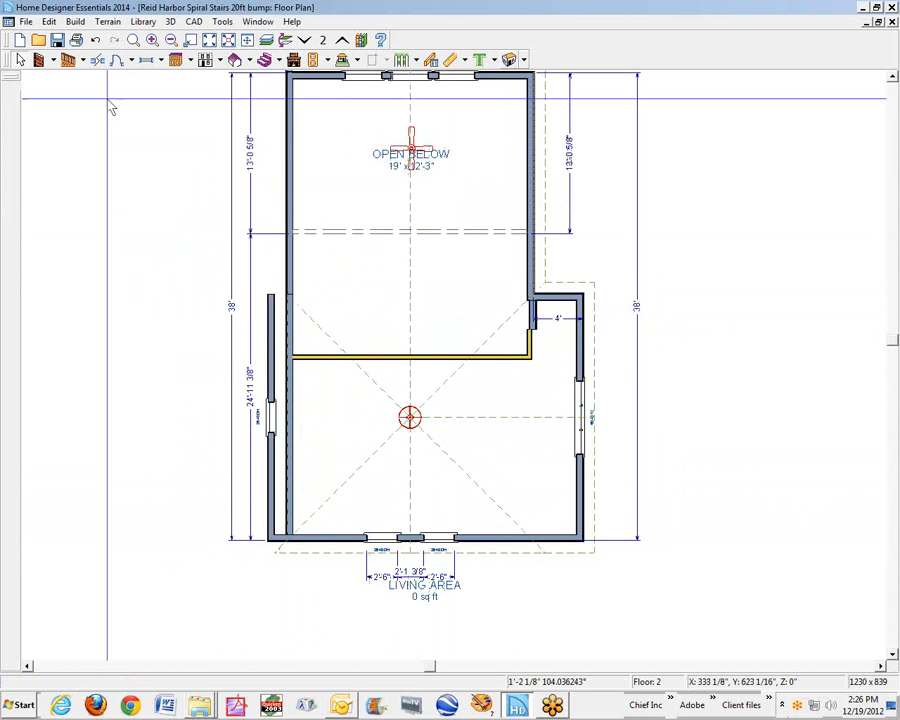
pyautogui.click(39, 60)
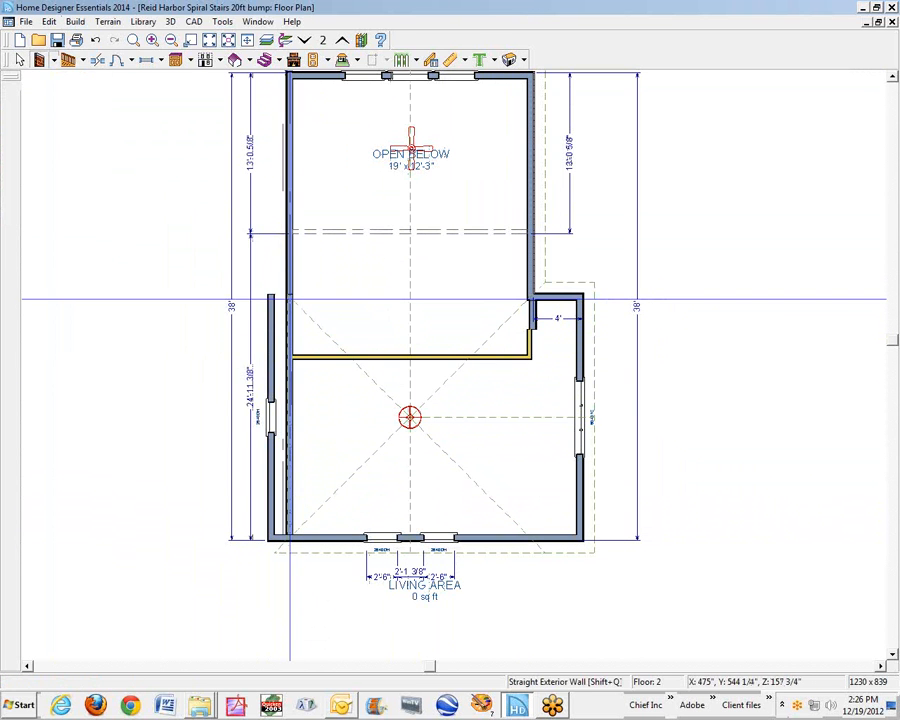
pyautogui.moveTo(290, 298); pyautogui.dragTo(262, 293)
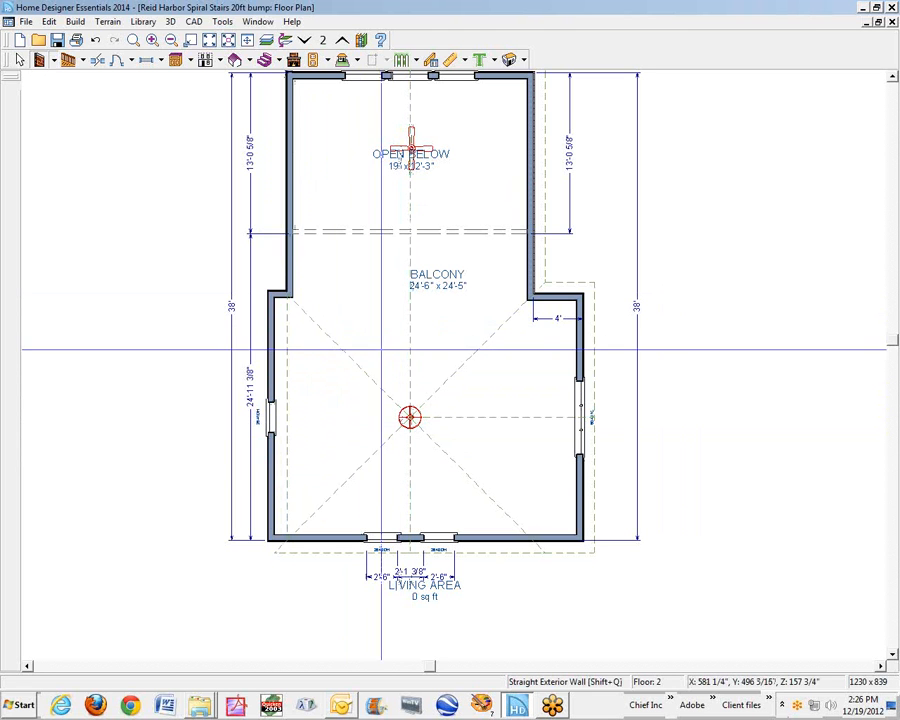
# Review the roof options of the bumped-out left wall and leave them unchanged
pyautogui.rightClick(272, 347)
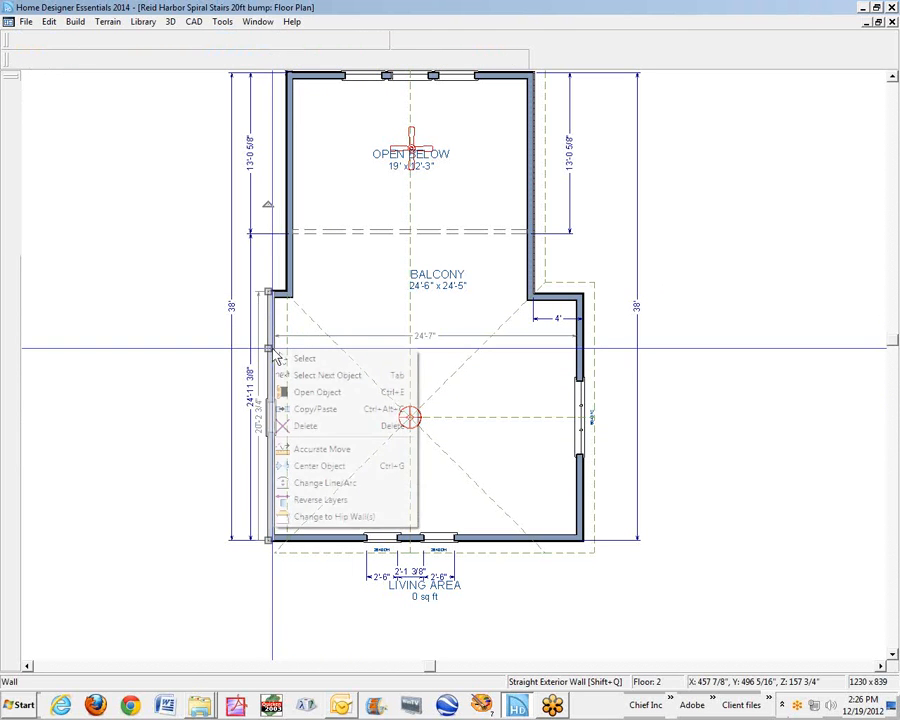
pyautogui.click(310, 392)
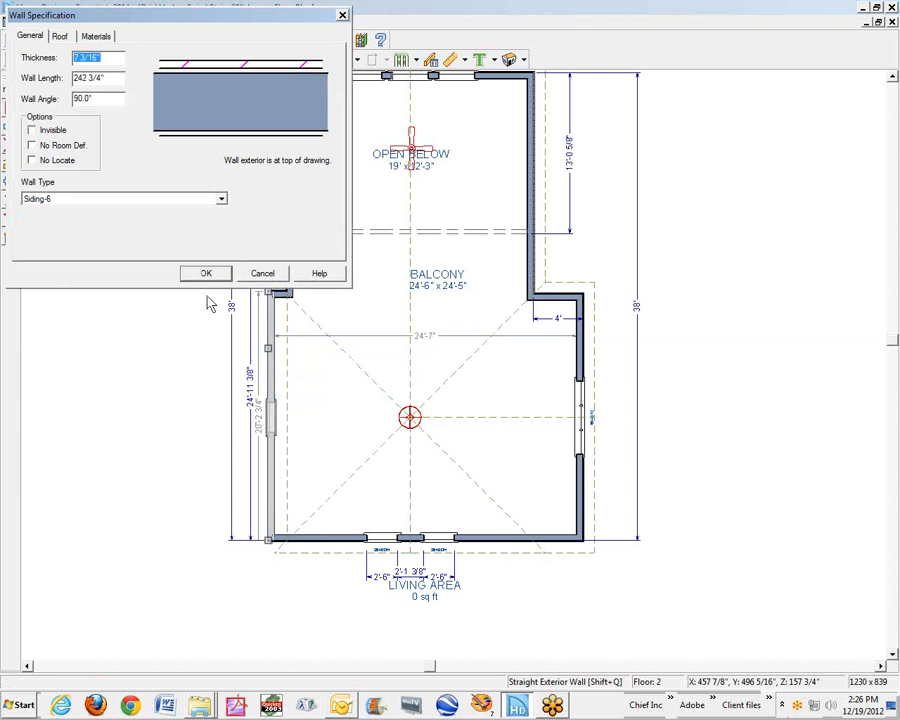
pyautogui.click(60, 37)
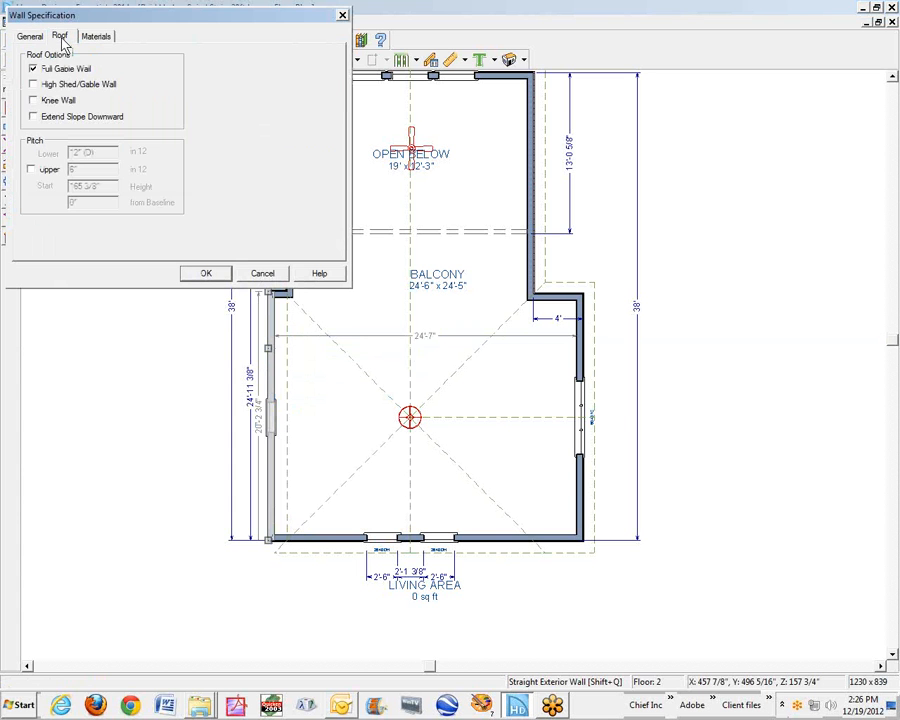
pyautogui.click(262, 274)
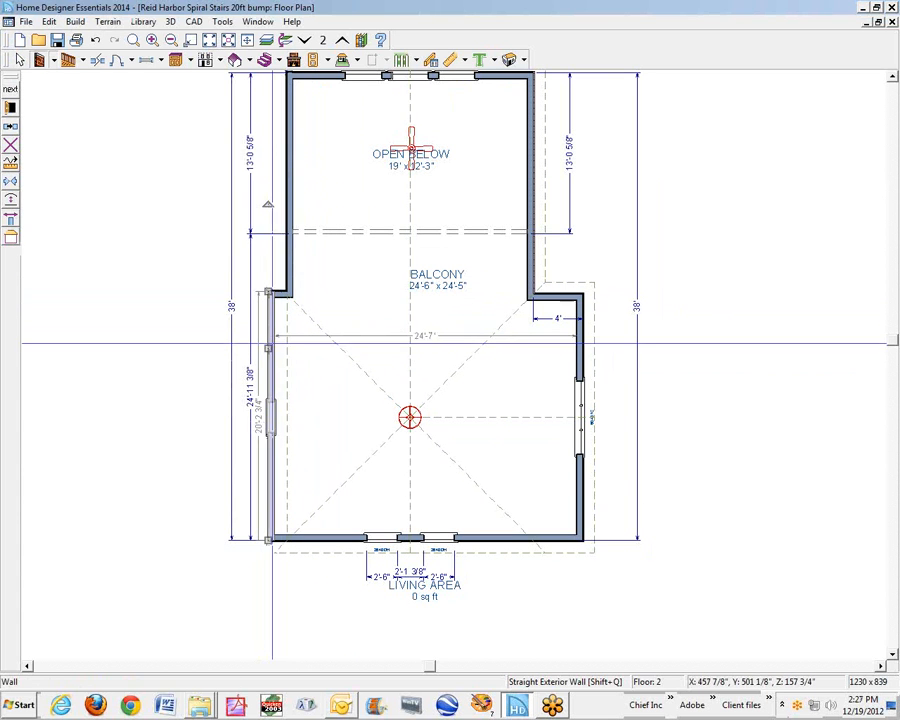
# Set the distance between the bumped-out left wall and the opposite exterior wall to 24' 3"
pyautogui.click(424, 335)
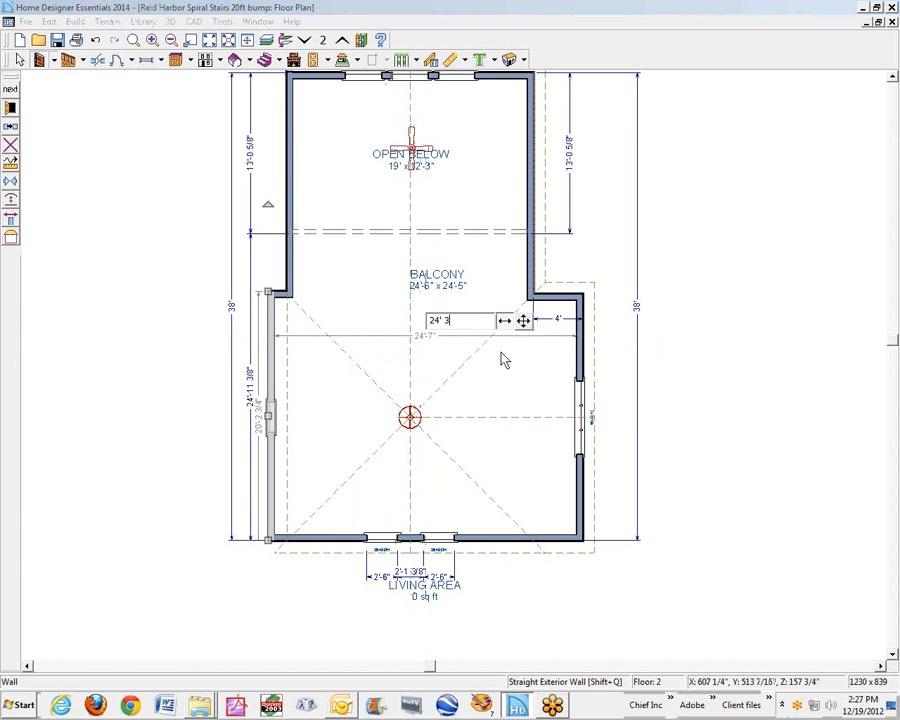
pyautogui.write("24' 3")
pyautogui.press('Return')
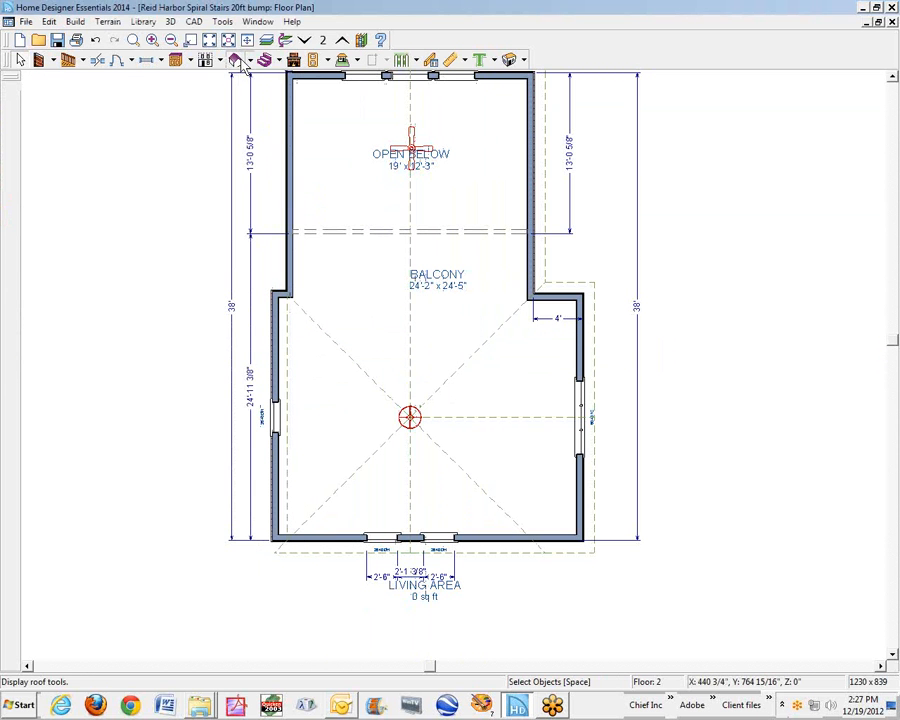
# Rebuild the roof with its current settings and examine it from the bumped-out side in a perspective full overview
pyautogui.click(236, 62)
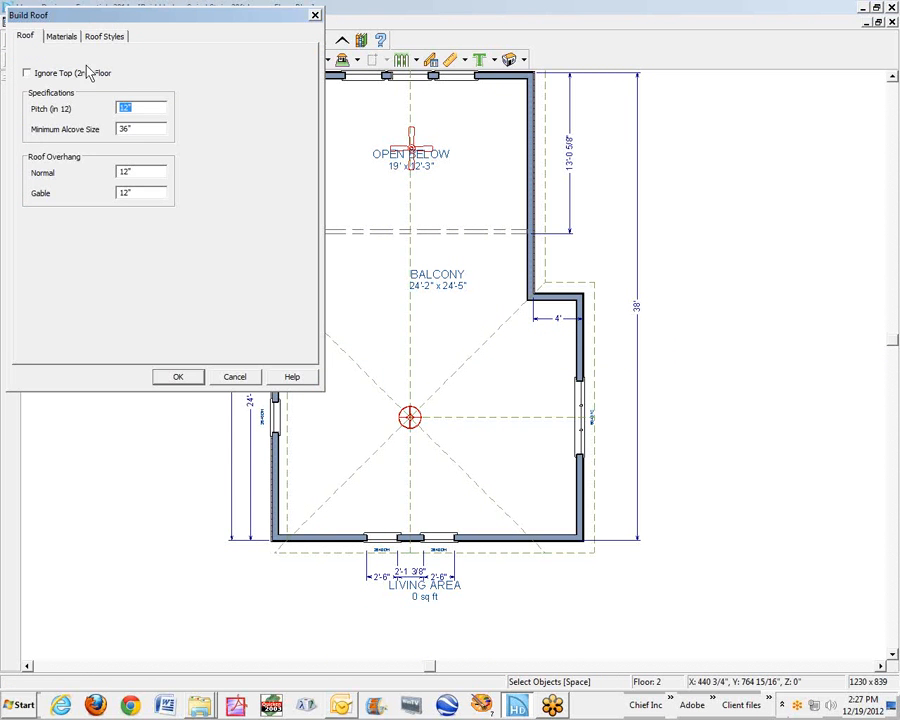
pyautogui.click(178, 376)
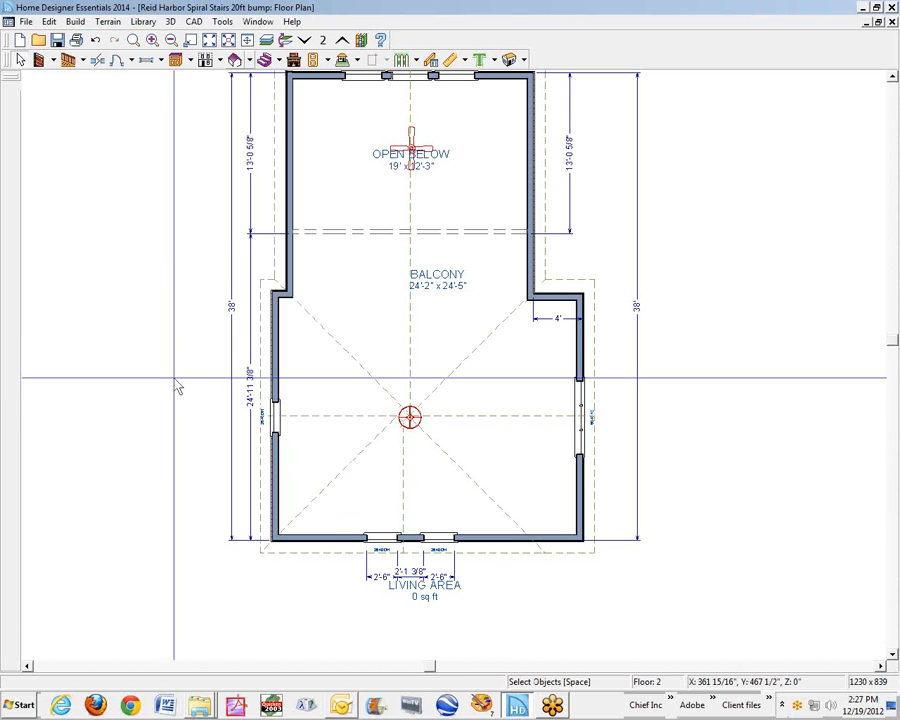
pyautogui.click(506, 61)
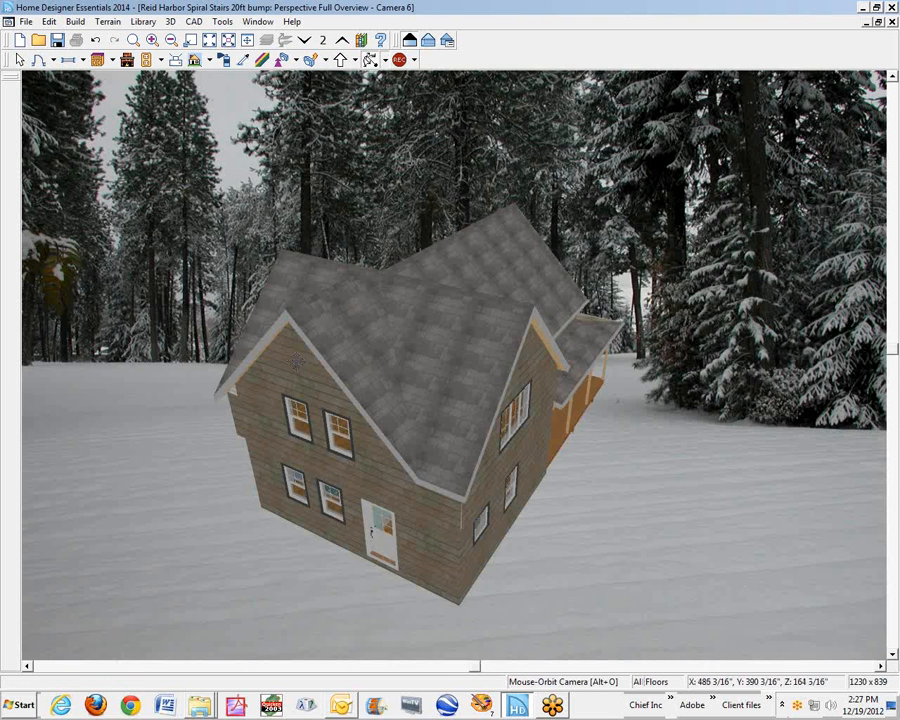
pyautogui.moveTo(373, 382); pyautogui.dragTo(402, 381)
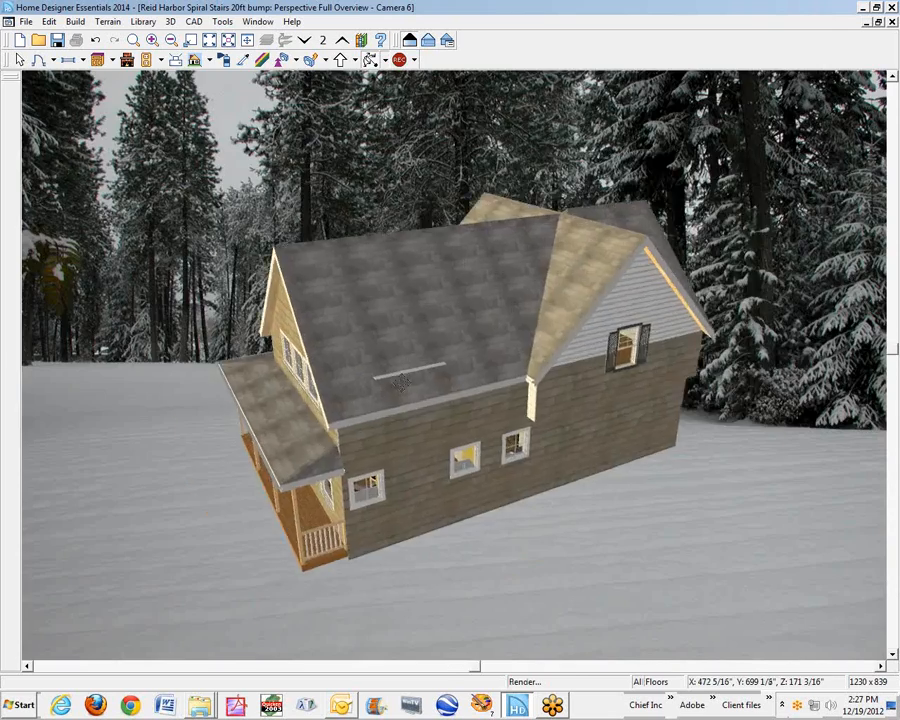
# Examine the stray fascia strip on the main roof slope up close and the bumped-out gable from the back-door corner
pyautogui.scroll(5, 400, 381)
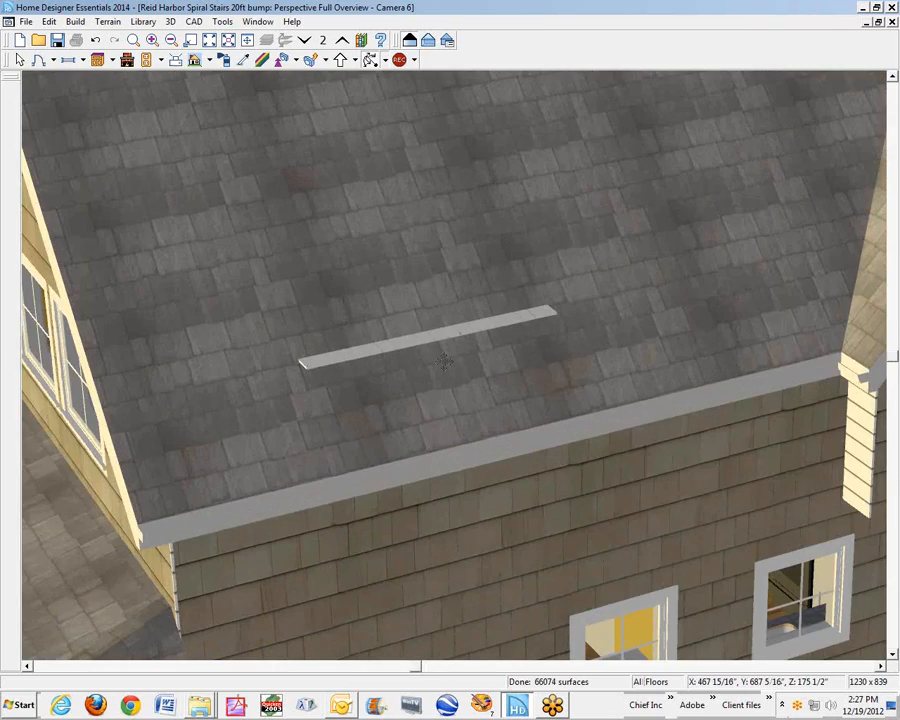
pyautogui.scroll(-5, 444, 361)
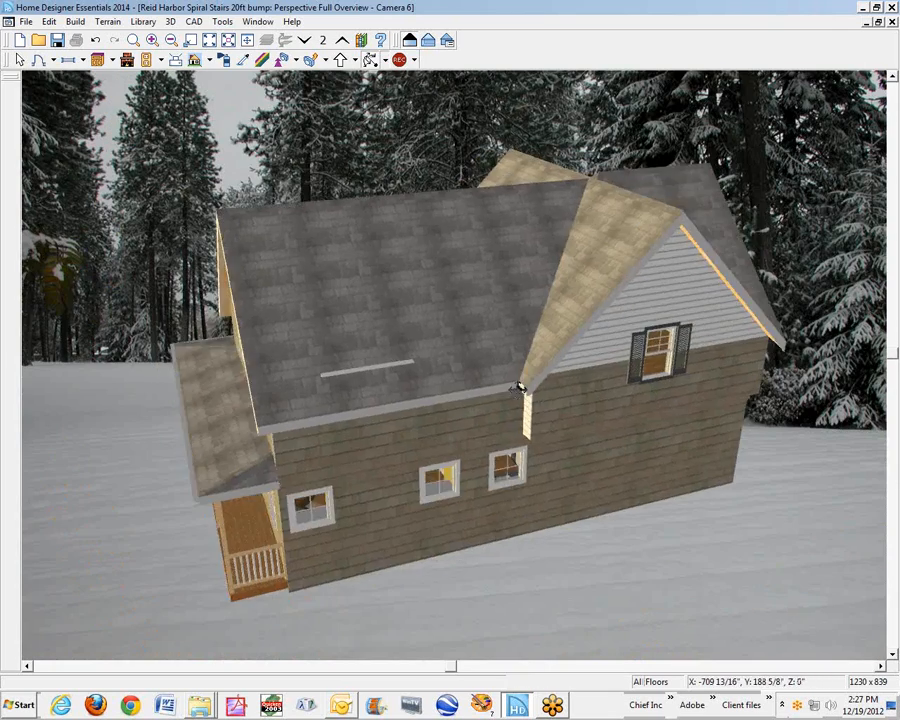
pyautogui.moveTo(519, 387); pyautogui.dragTo(335, 378)
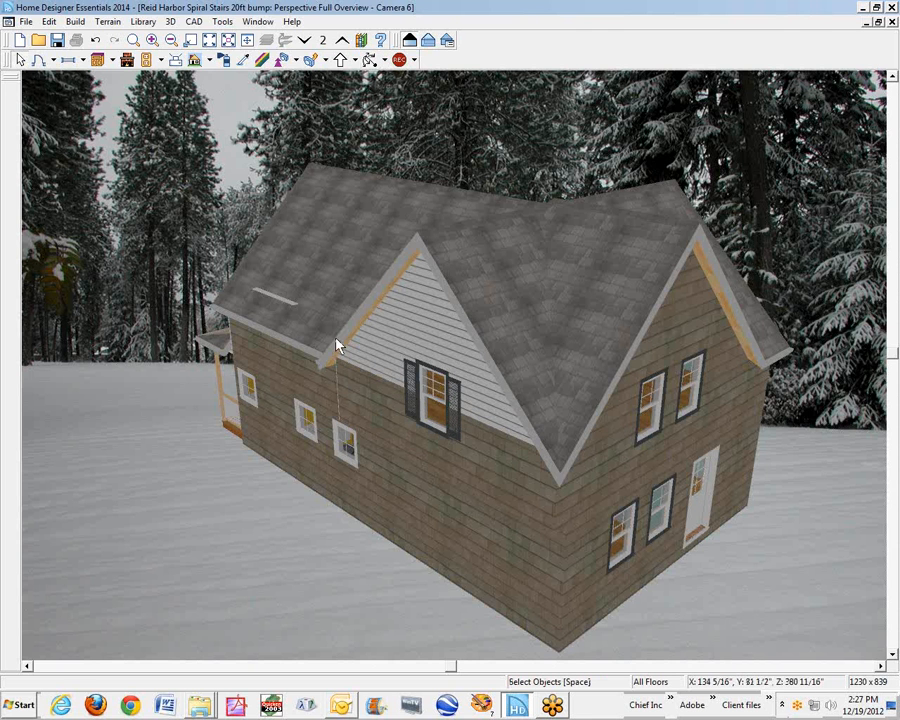
# Move the bumped-out left wall in the second-floor plan back in line with the upper-left wall
pyautogui.hotkey('ctrl', 'Tab')
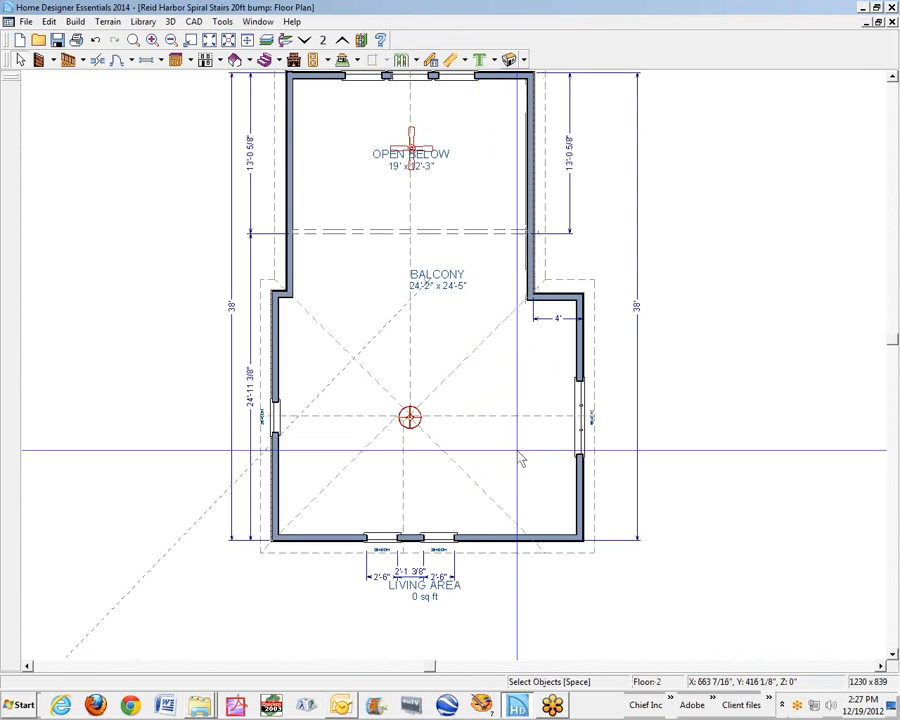
pyautogui.click(278, 488)
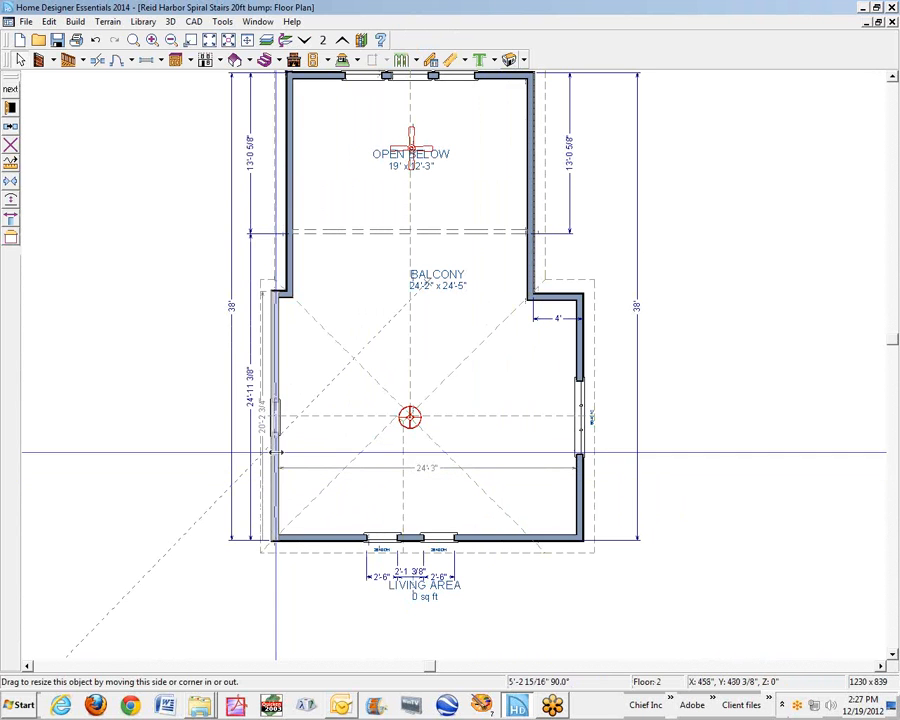
pyautogui.moveTo(284, 401); pyautogui.dragTo(288, 402)
pyautogui.press('Escape')
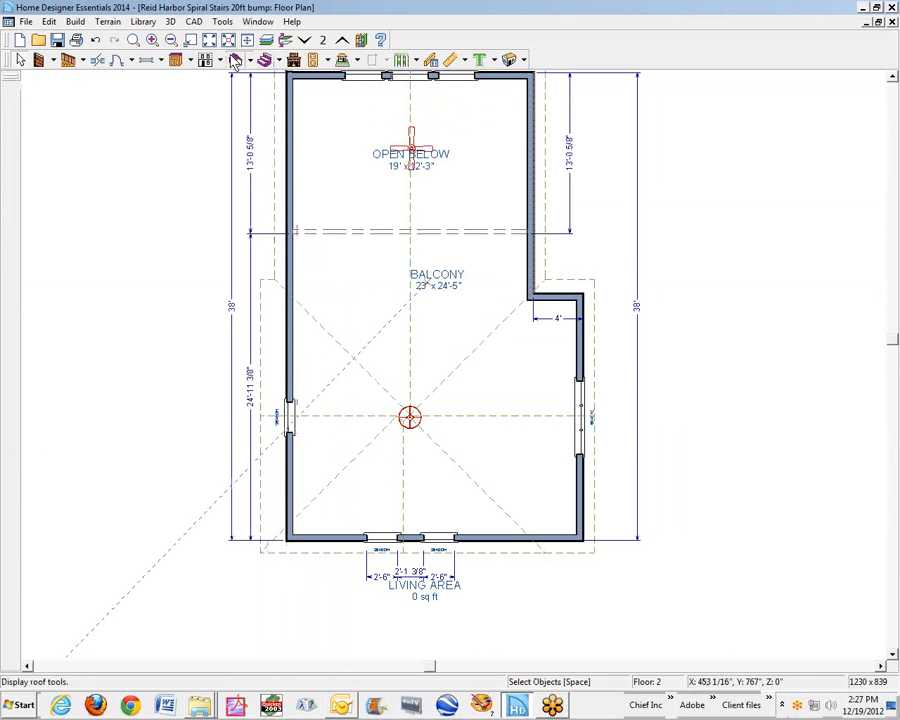
# Try rebuilding the roof with its current settings and check the left gable in the perspective overview
pyautogui.click(235, 61)
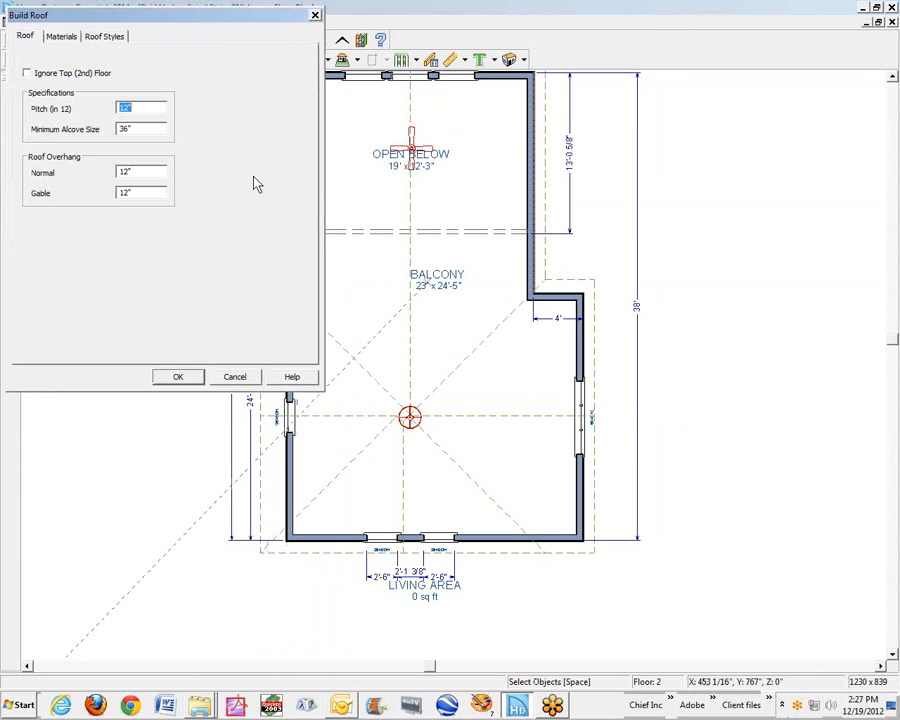
pyautogui.click(176, 378)
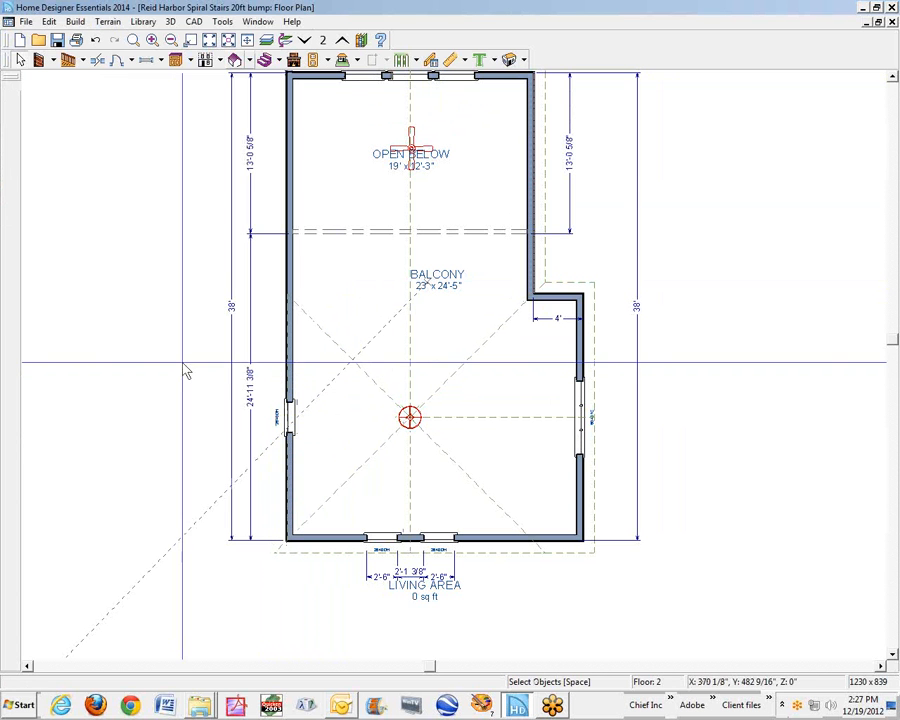
pyautogui.press('F5')
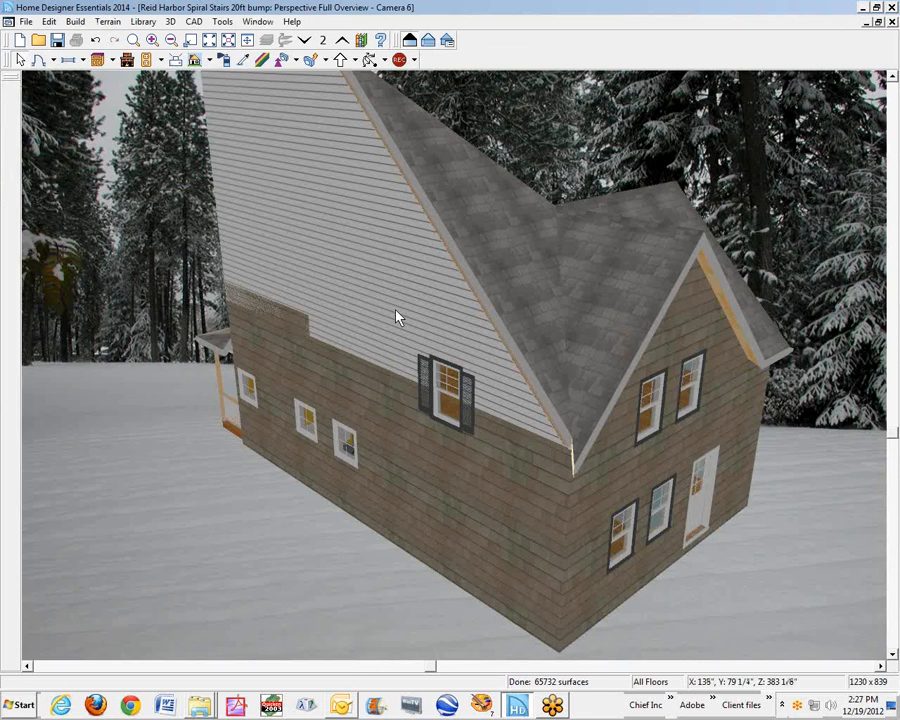
pyautogui.hotkey('ctrl', 'Tab')
pyautogui.click(292, 366)
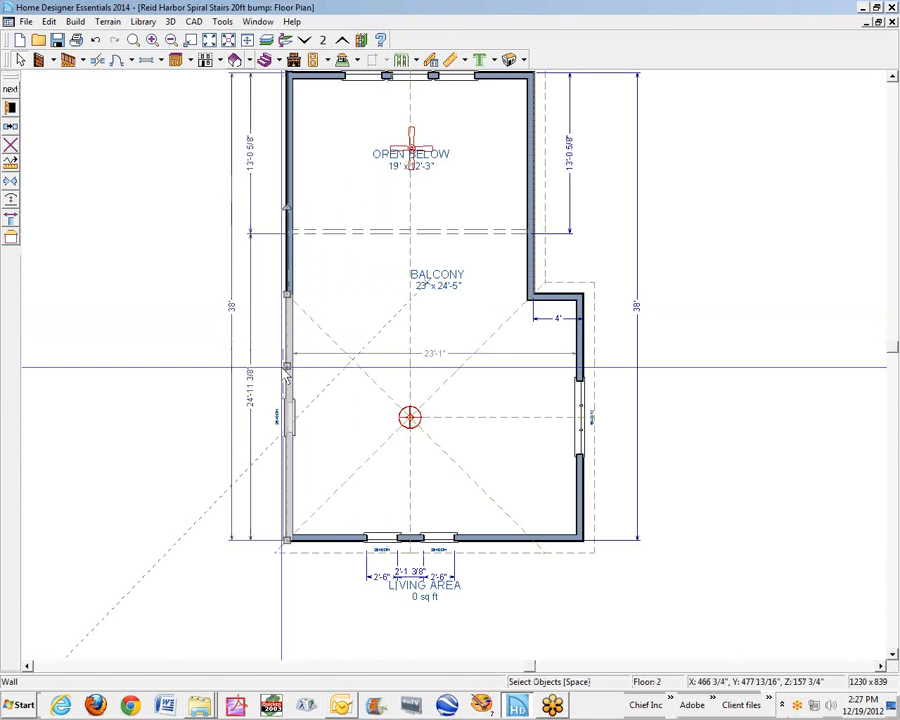
pyautogui.click(161, 406)
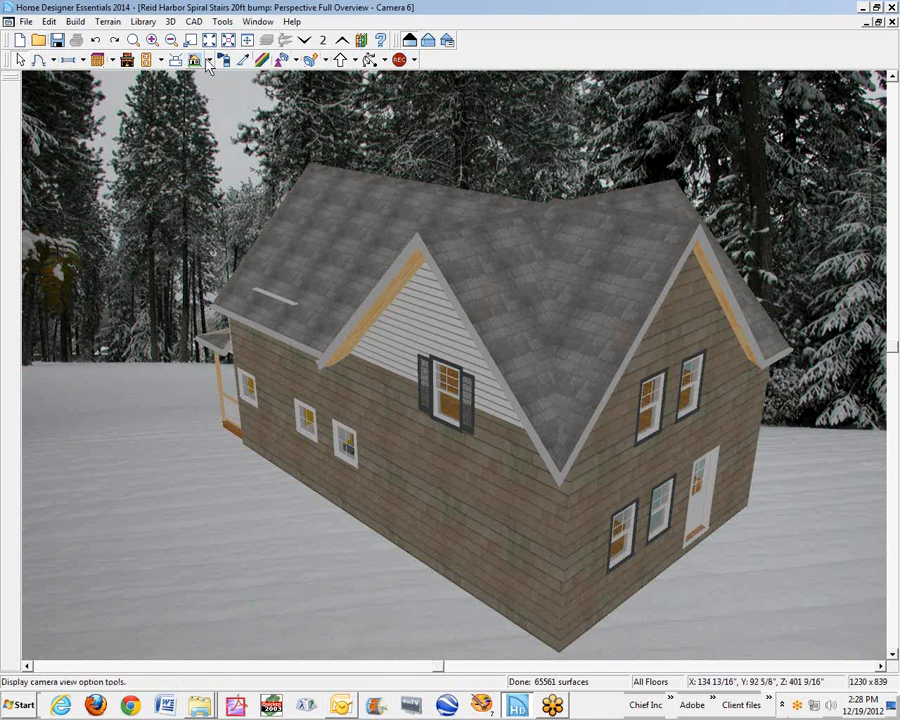
# Move the lower-left exterior wall in the second-floor plan outward again, beyond the line of the upper-left wall
pyautogui.hotkey('ctrl', 'Tab')
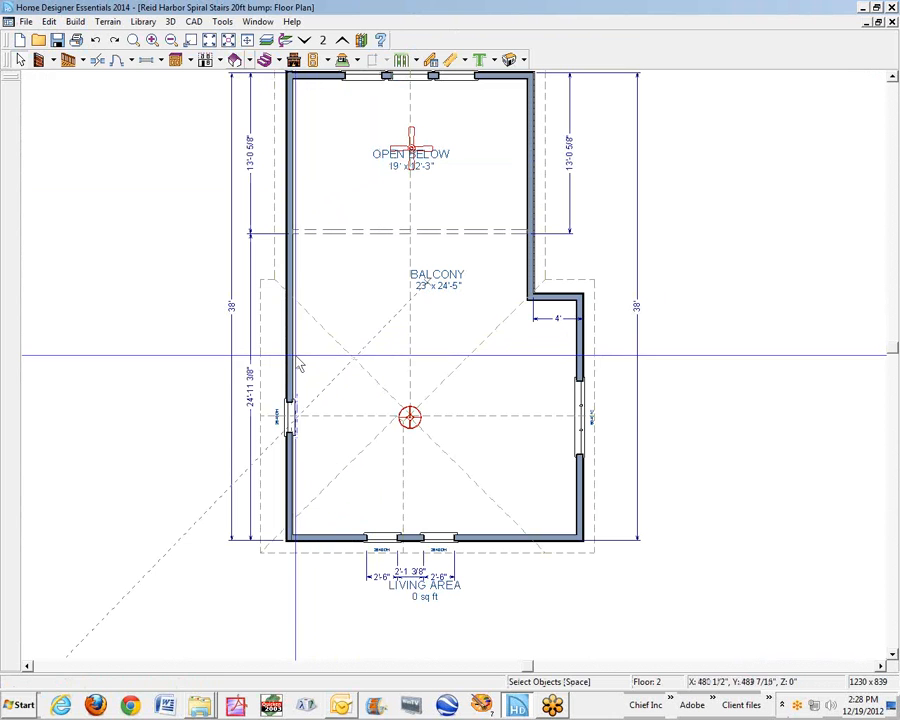
pyautogui.click(291, 370)
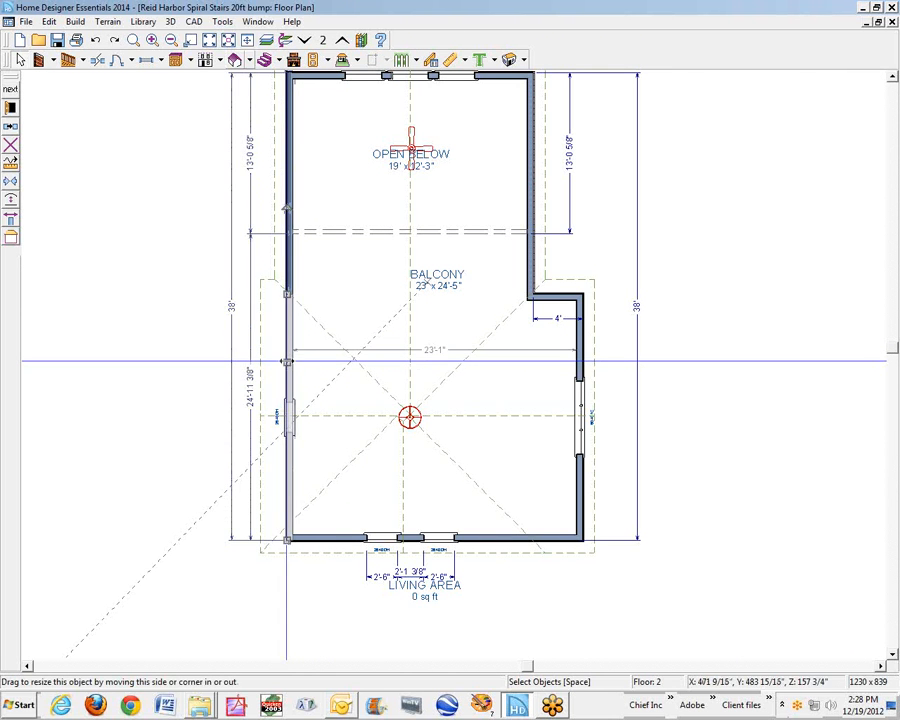
pyautogui.moveTo(291, 370); pyautogui.dragTo(283, 364)
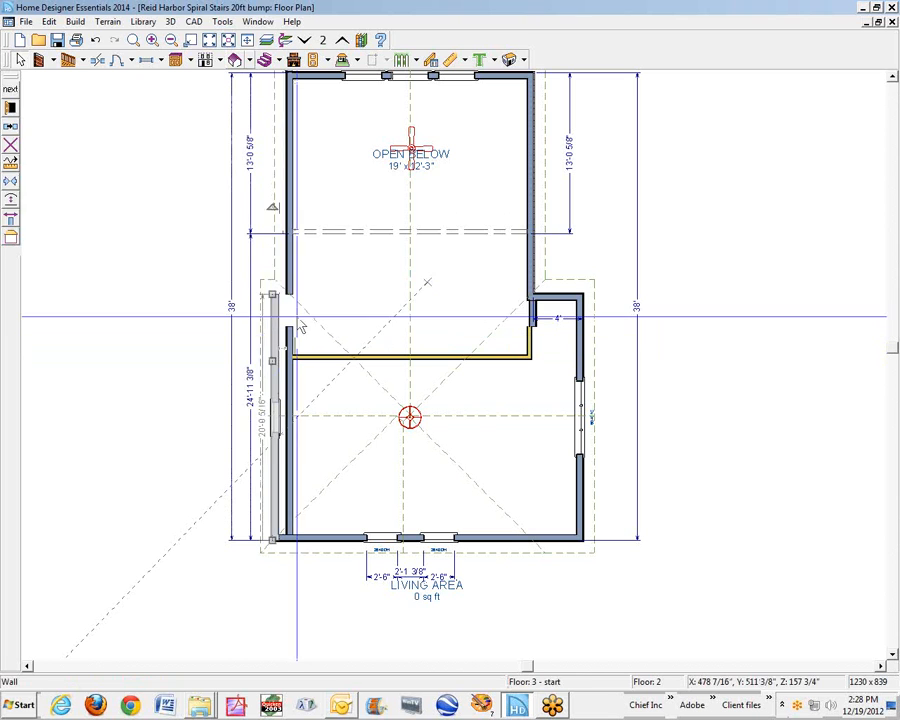
pyautogui.press('Escape')
# Draw a short straight exterior wall joining the upper-left wall to the upper end of the moved-out wall
pyautogui.click(40, 60)
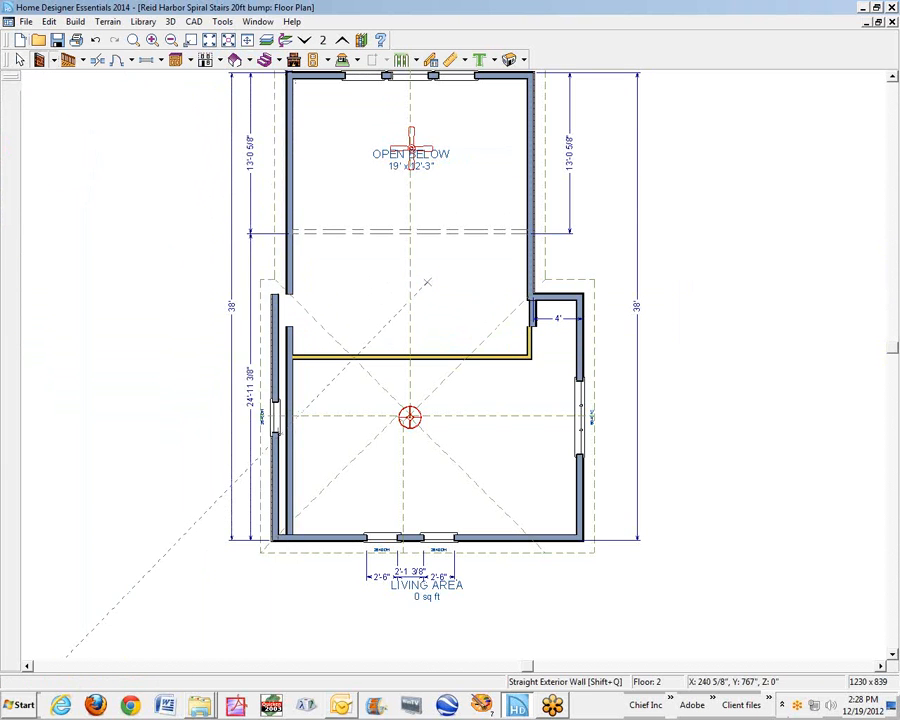
pyautogui.moveTo(283, 296); pyautogui.dragTo(267, 294)
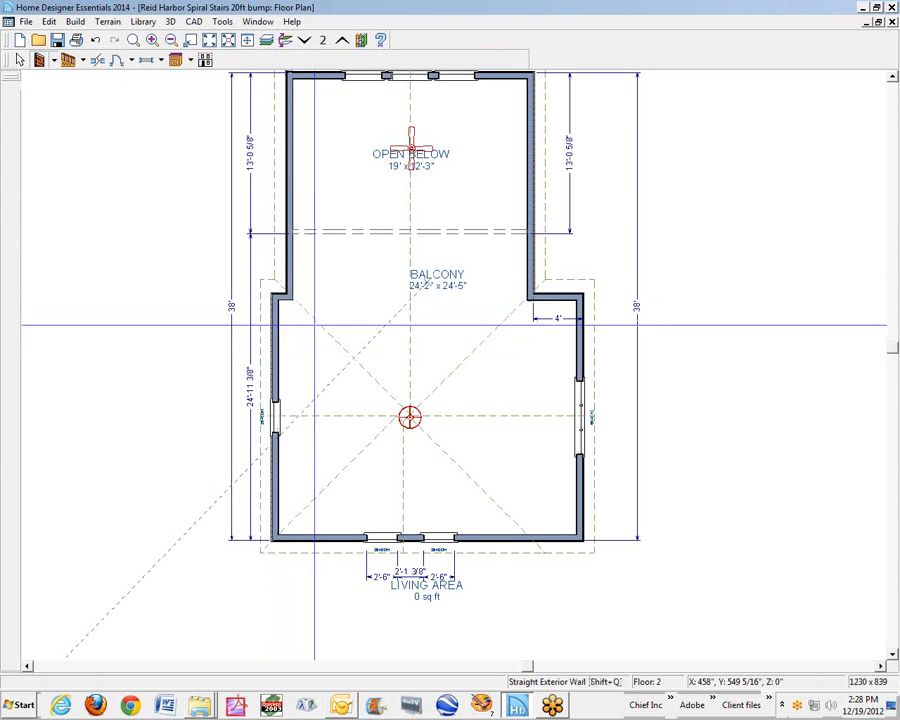
pyautogui.press('space')
# Set the distance between the bumped-out left wall and the opposite exterior wall to 24' 7" and rebuild the roof with its current settings
pyautogui.click(278, 389)
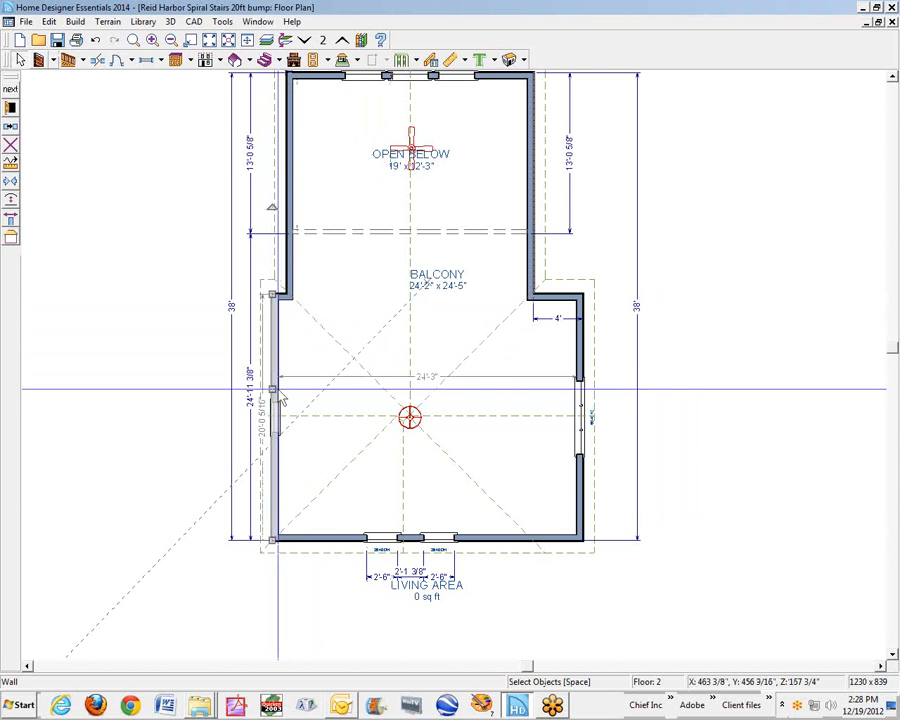
pyautogui.click(427, 376)
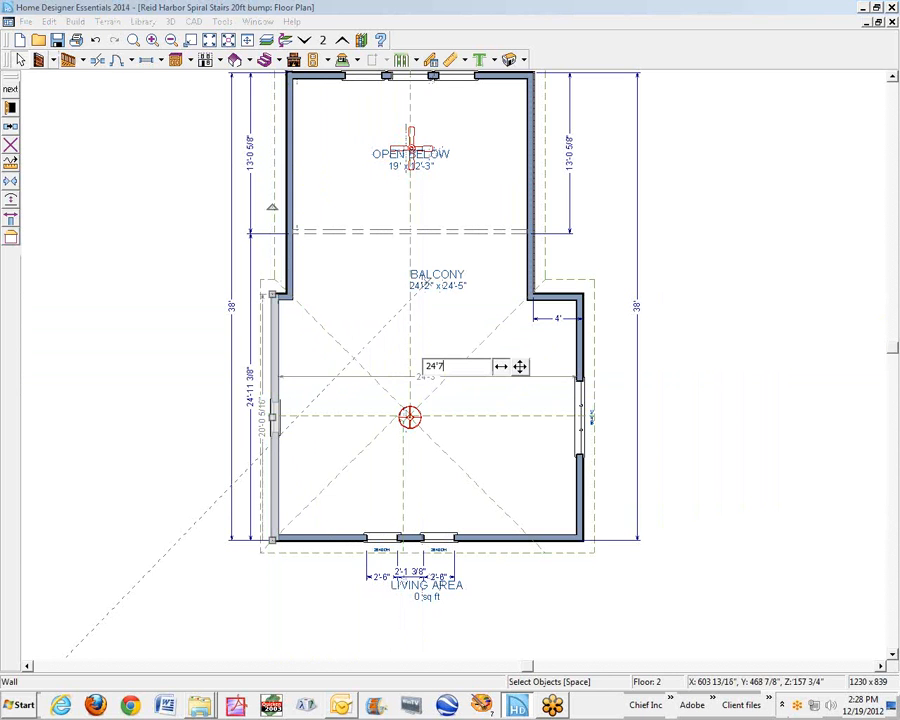
pyautogui.write("24'7")
pyautogui.press('Return')
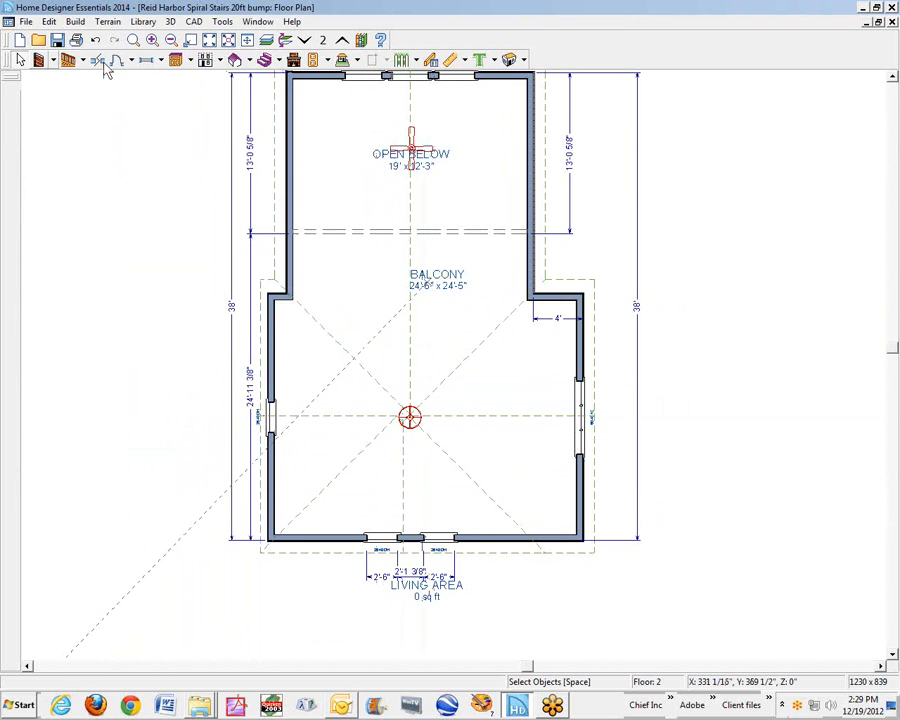
pyautogui.click(234, 61)
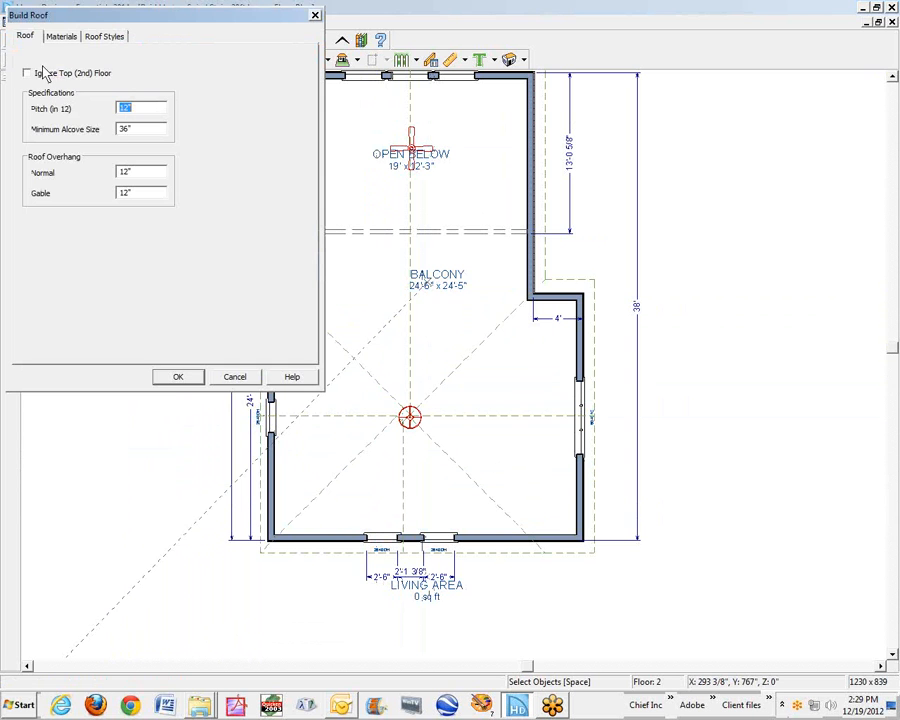
pyautogui.click(177, 377)
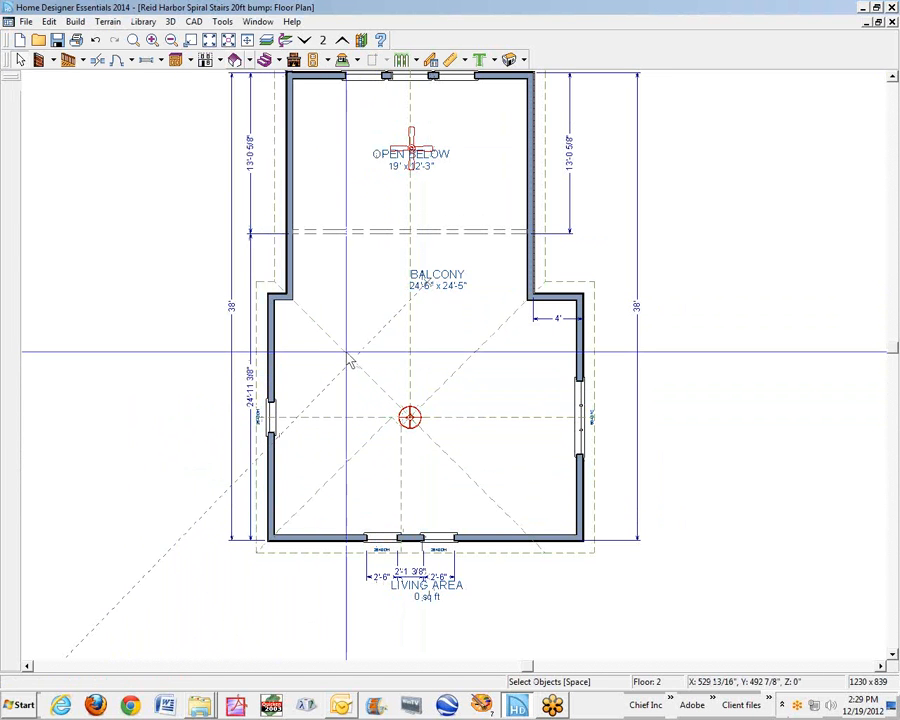
# Pull the bumped-out left wall back inward until it lines up with the upper-left wall
pyautogui.click(268, 380)
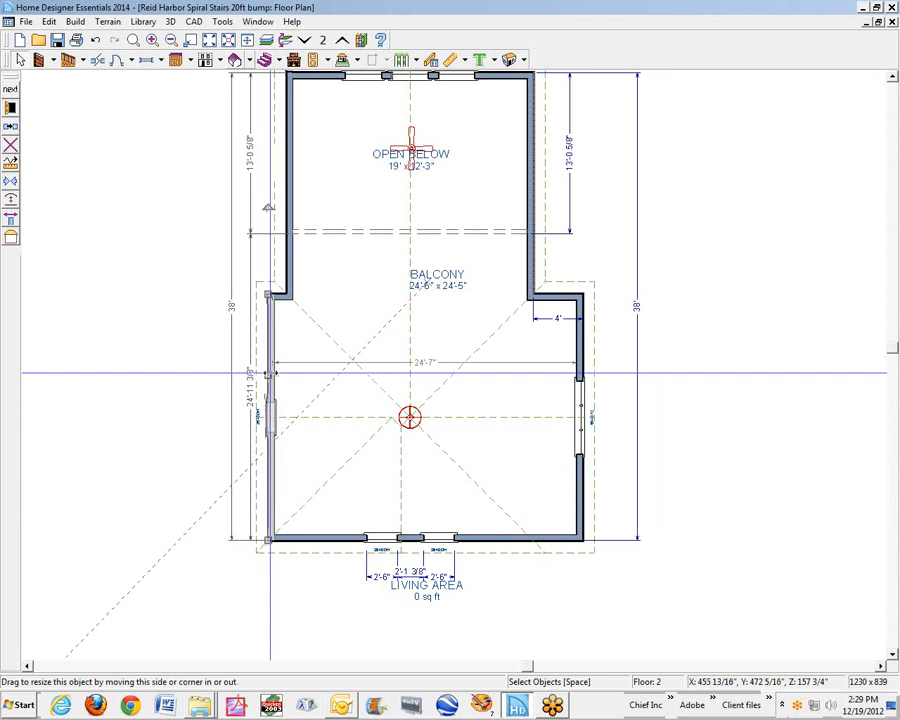
pyautogui.moveTo(267, 358); pyautogui.dragTo(289, 345)
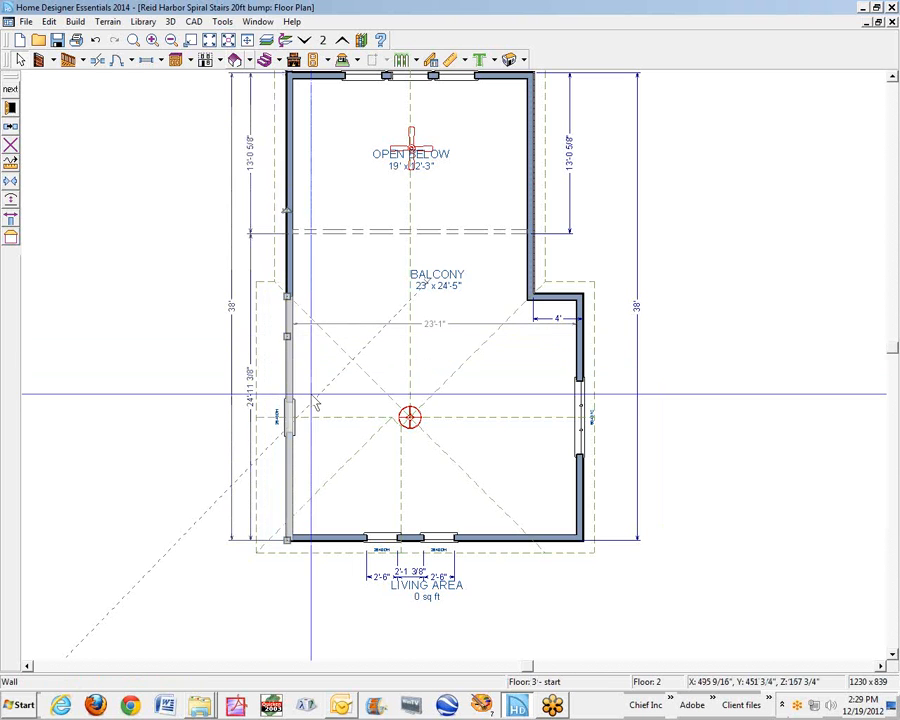
pyautogui.press('Escape')
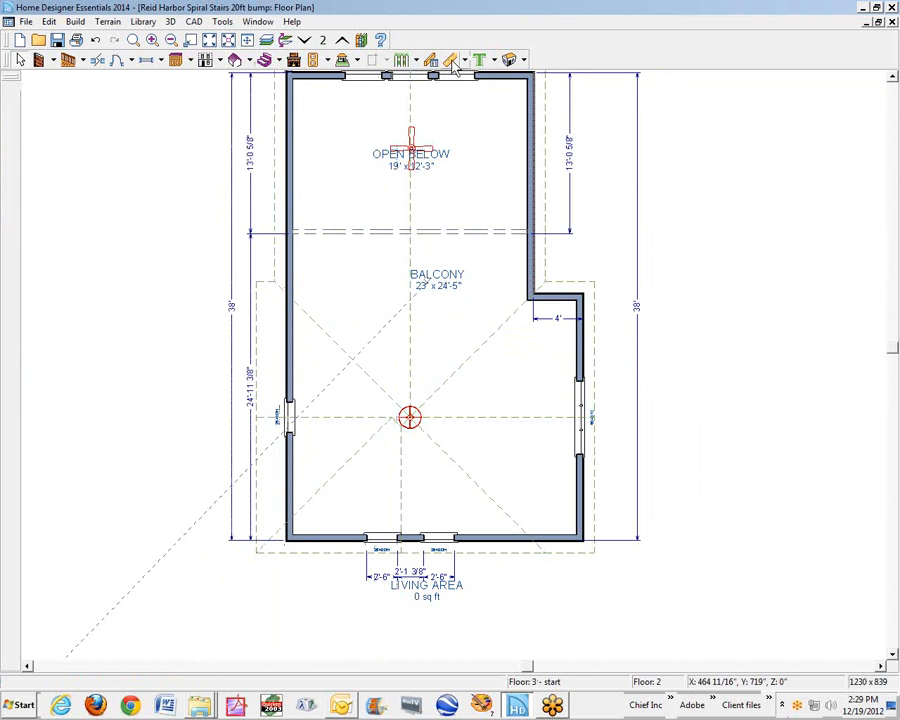
# Inspect the left gable and roof in a new perspective full overview, then close that view
pyautogui.click(509, 60)
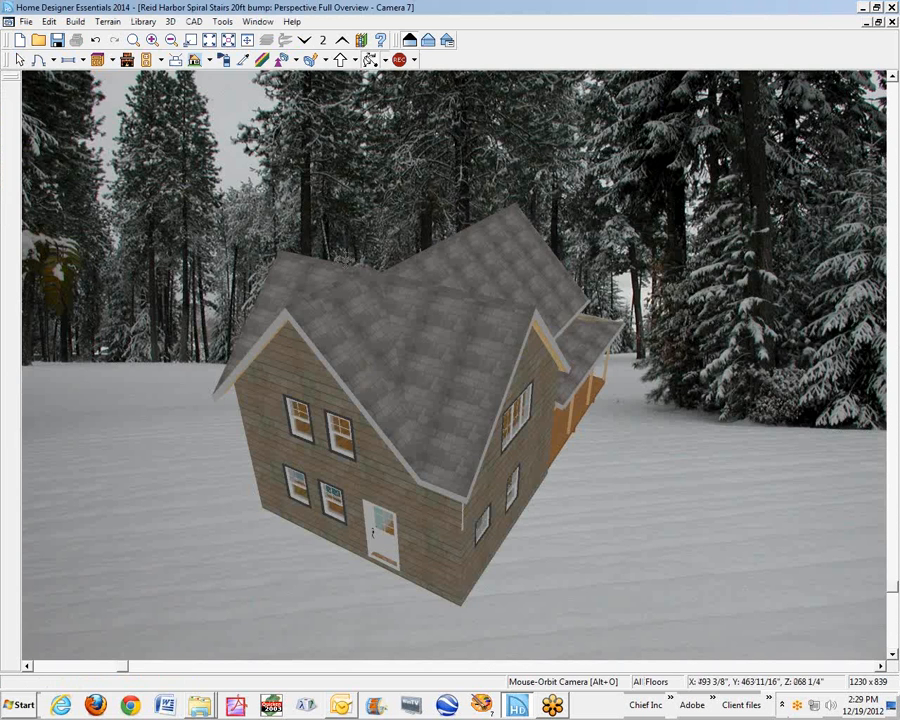
pyautogui.moveTo(610, 258); pyautogui.dragTo(420, 453)
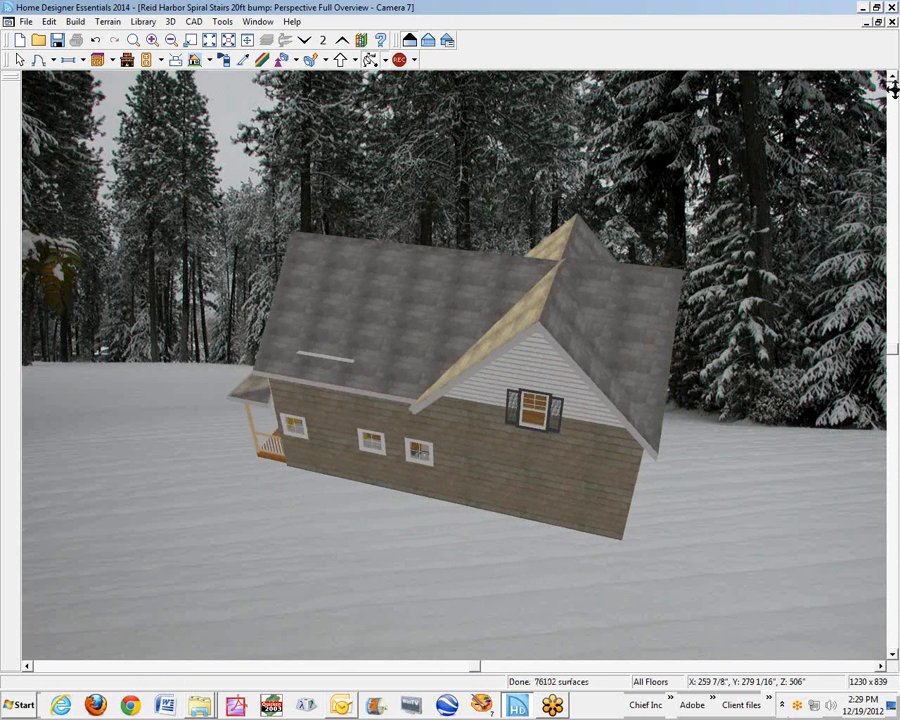
pyautogui.click(891, 22)
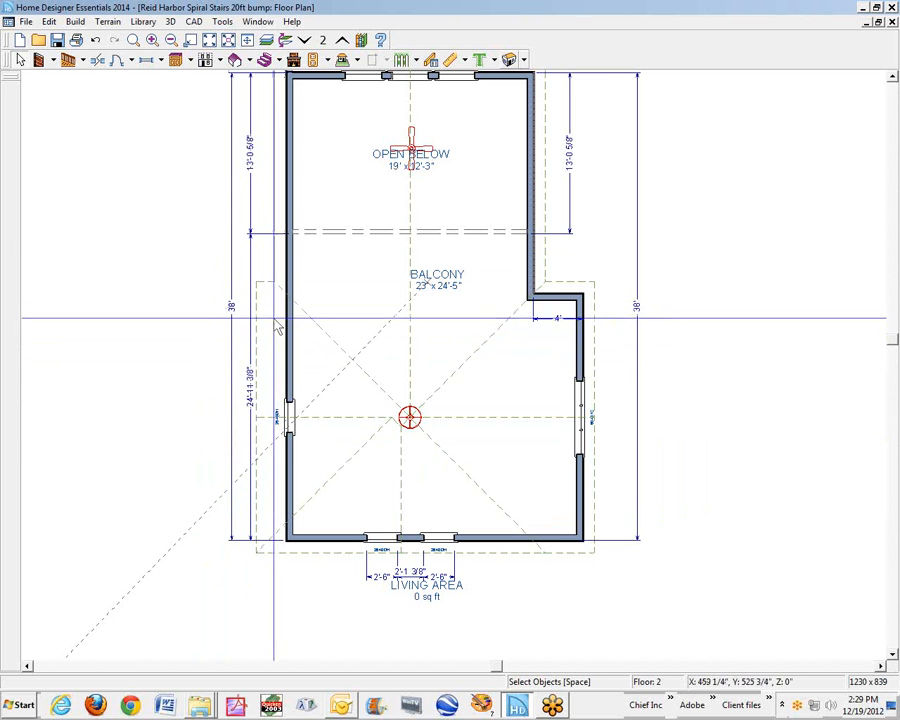
# Rebuild the roof with its current settings using the realigned left wall and show the existing perspective overview
pyautogui.click(236, 61)
pyautogui.click(181, 378)
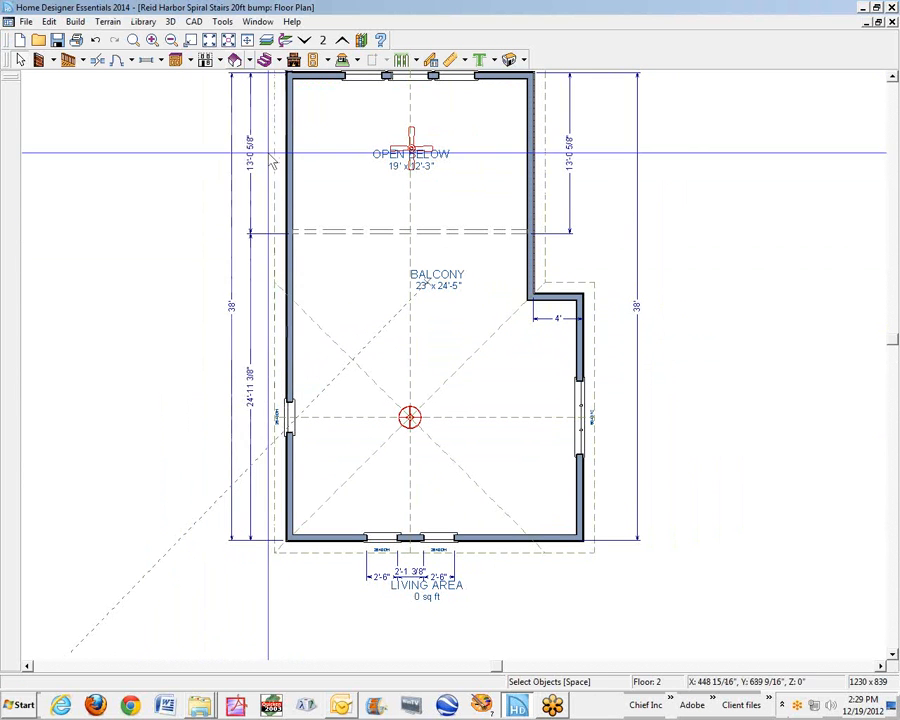
pyautogui.hotkey('ctrl', 'Tab')
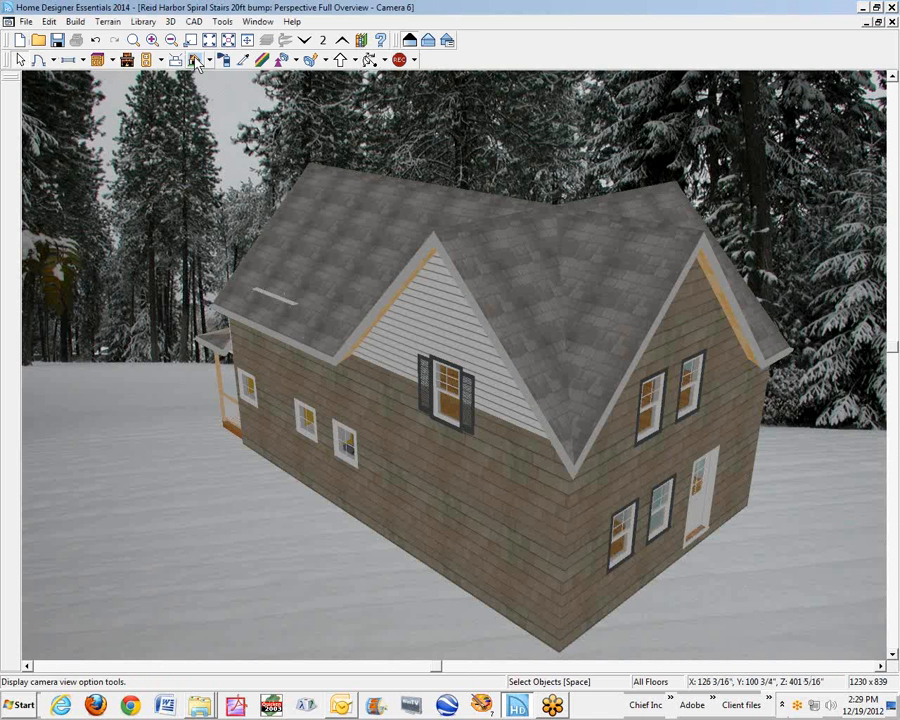
# Examine the roof from the porch side and check up close what the strip on the roof slope belongs to
pyautogui.click(369, 61)
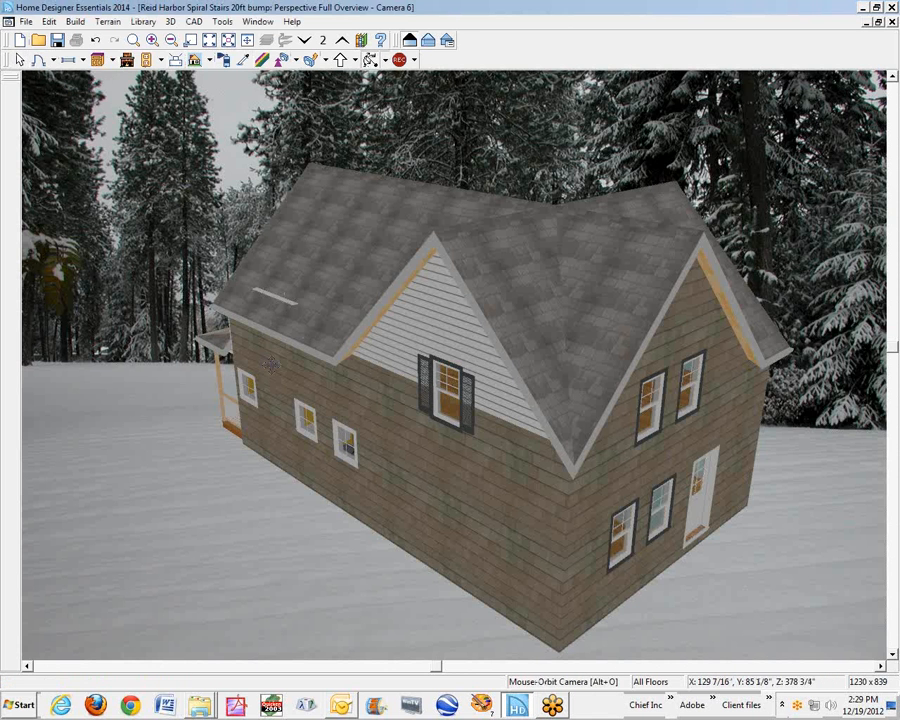
pyautogui.moveTo(322, 335); pyautogui.dragTo(537, 350)
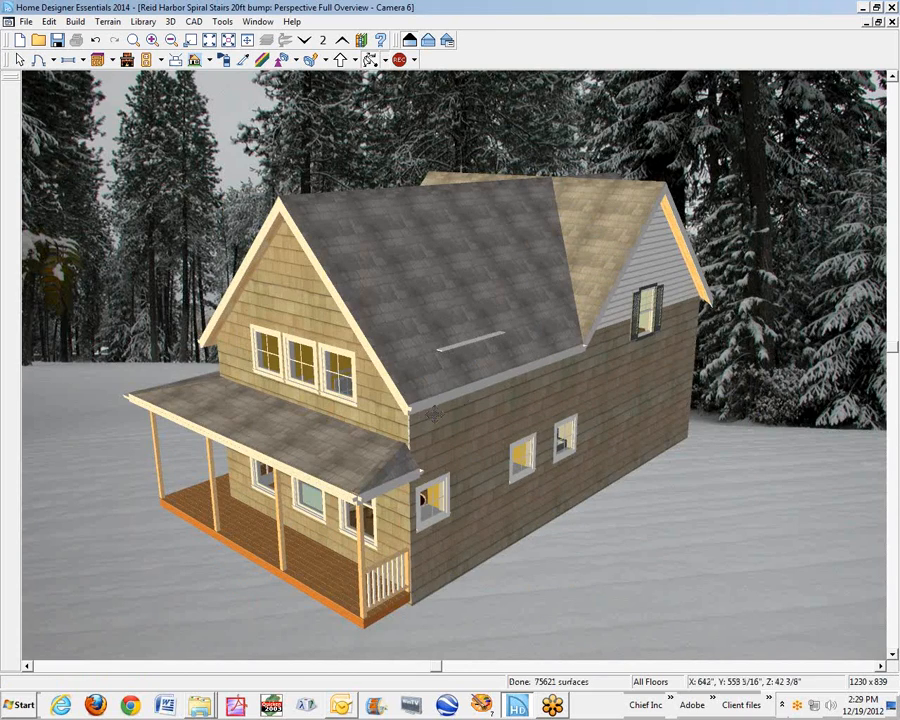
pyautogui.scroll(5, 490, 342)
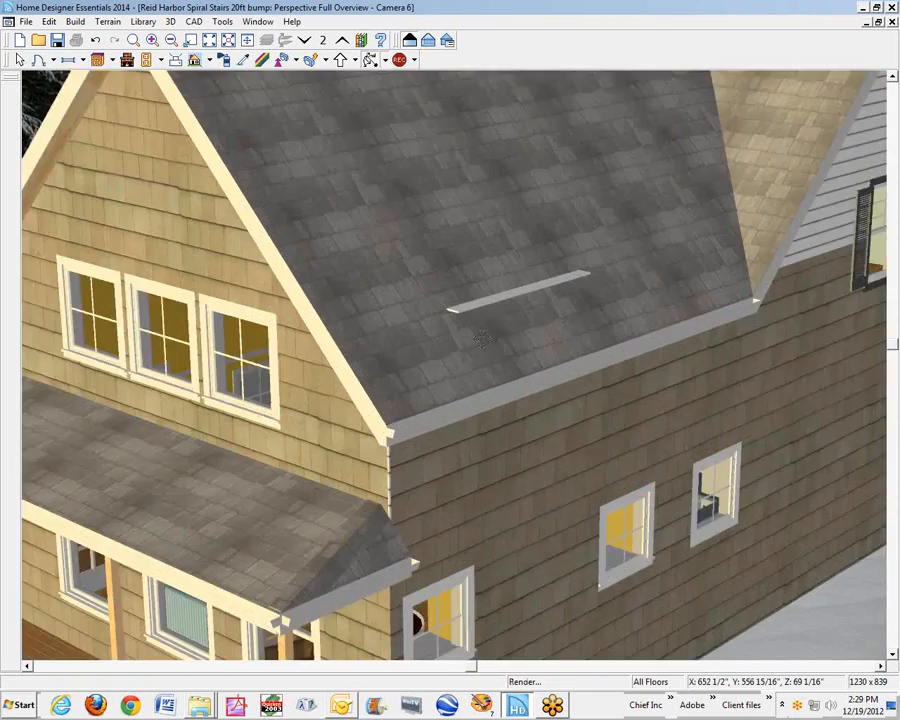
pyautogui.scroll(4, 481, 340)
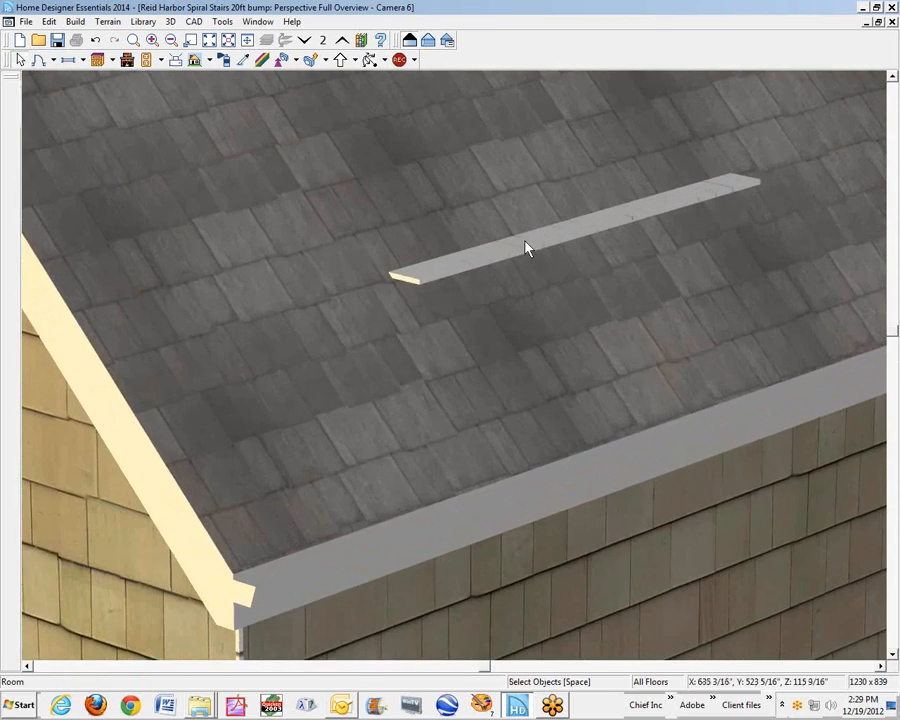
pyautogui.click(526, 247)
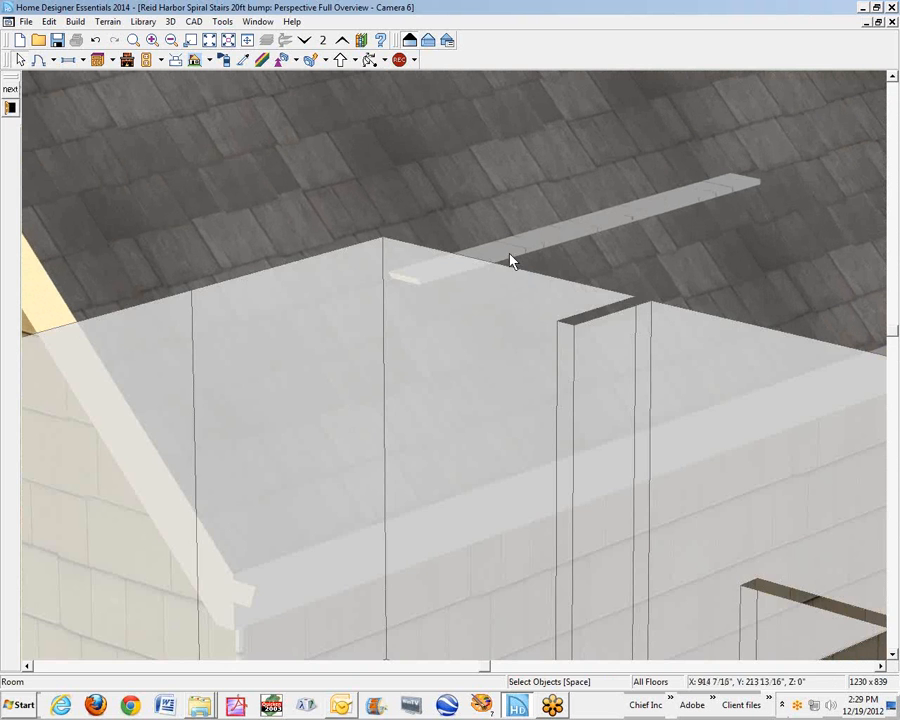
pyautogui.press('Escape')
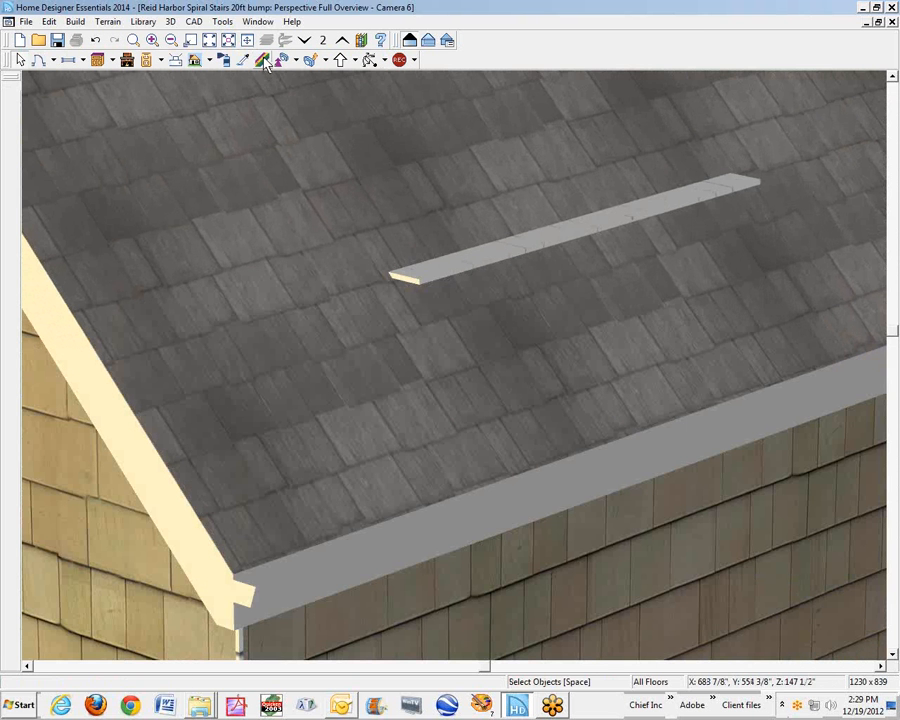
# Inspect the material definition of the grey strip on the roof slope and suppress the duplicate-material warning for this session
pyautogui.click(262, 59)
pyautogui.click(509, 261)
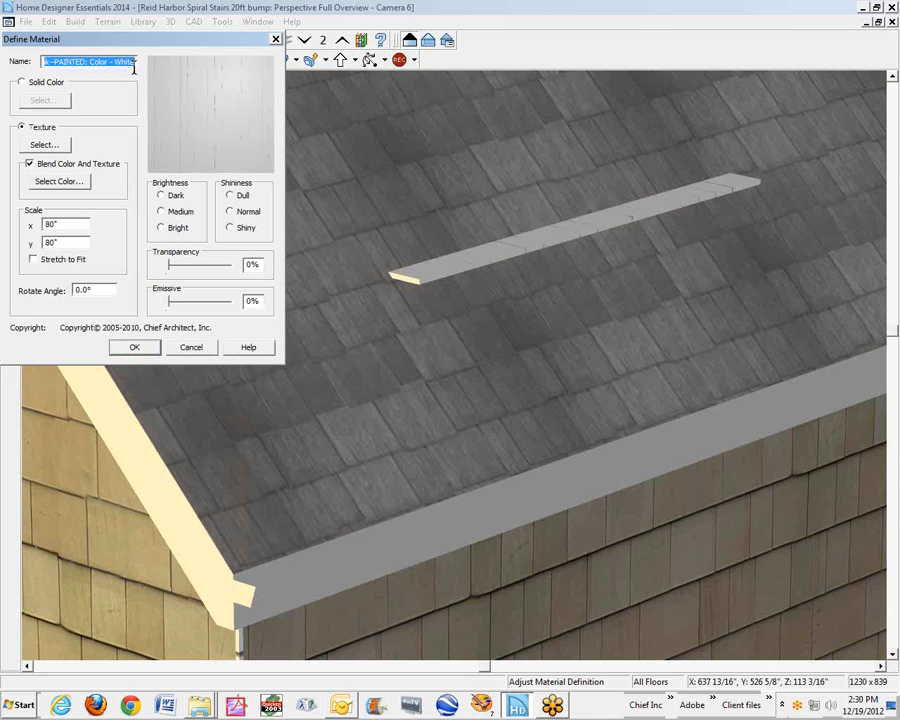
pyautogui.click(155, 347)
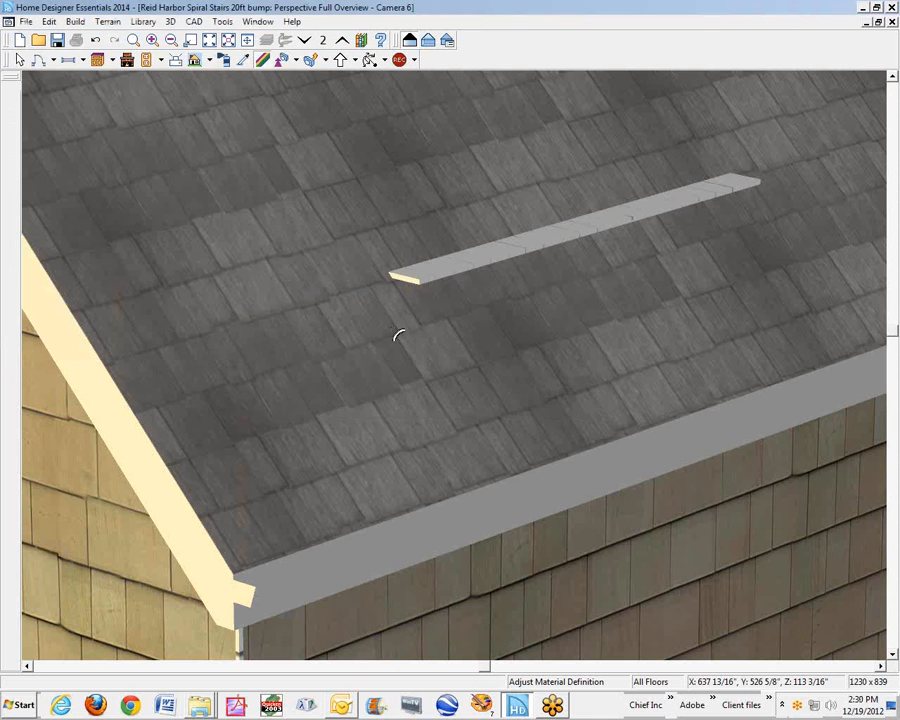
pyautogui.click(310, 376)
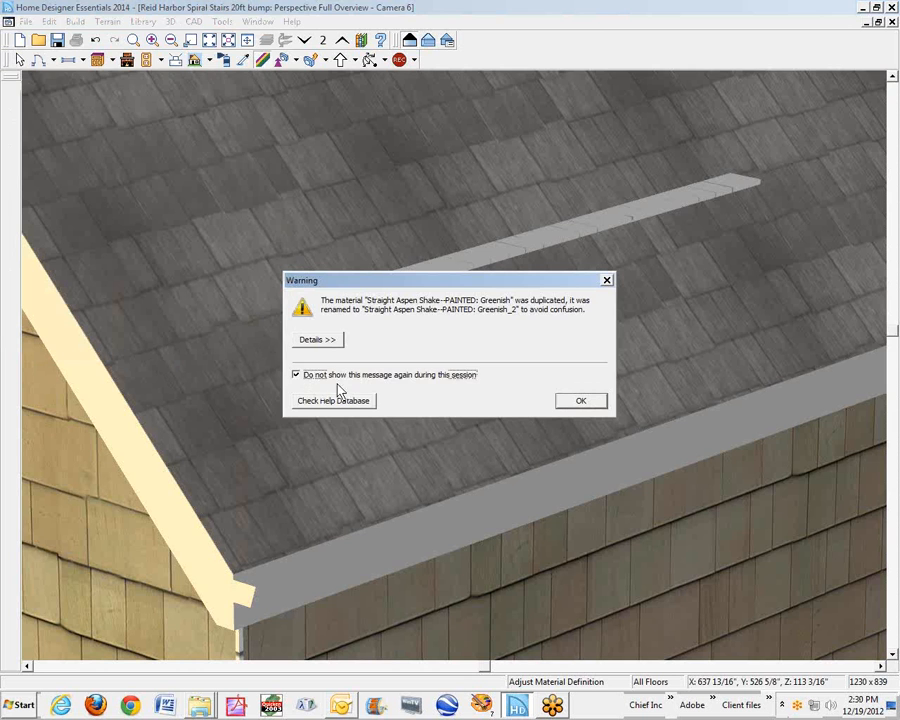
pyautogui.click(579, 402)
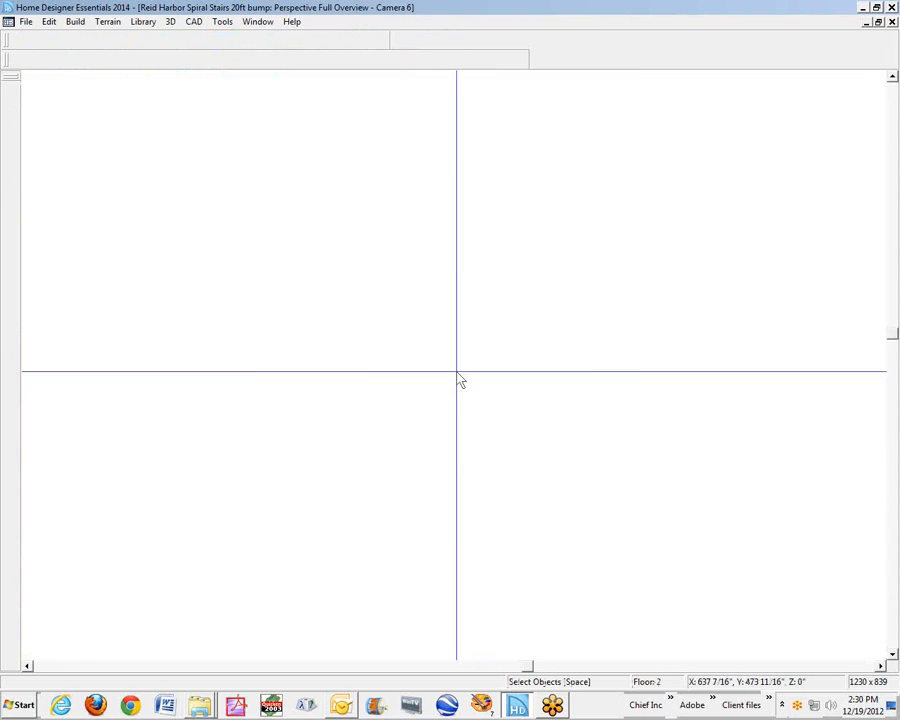
# Check the ceiling covering material of the balcony room on the second floor and return to the perspective overview
pyautogui.doubleClick(384, 324)
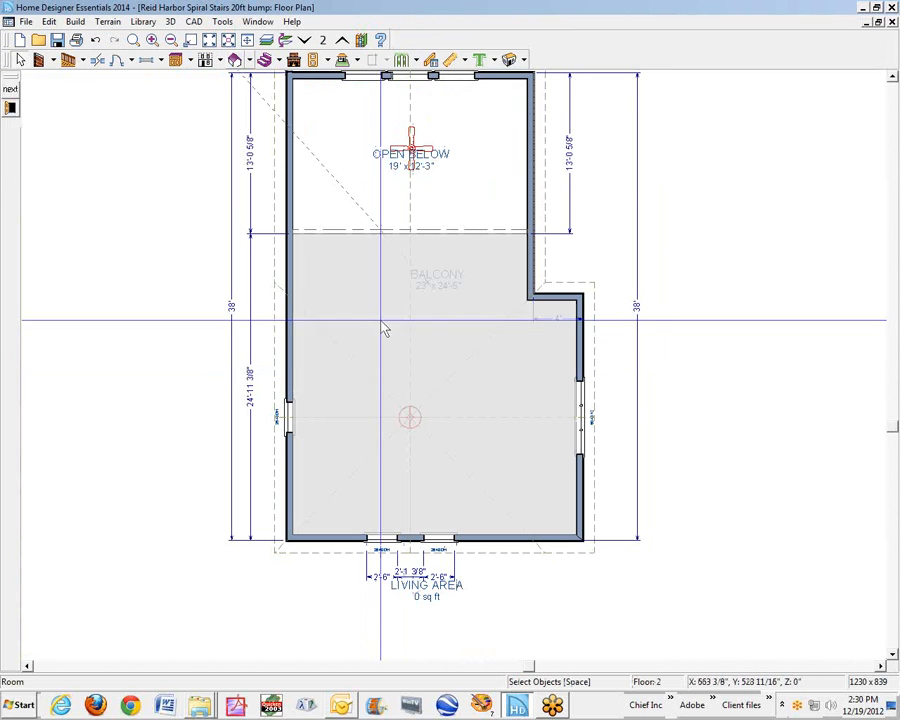
pyautogui.click(182, 38)
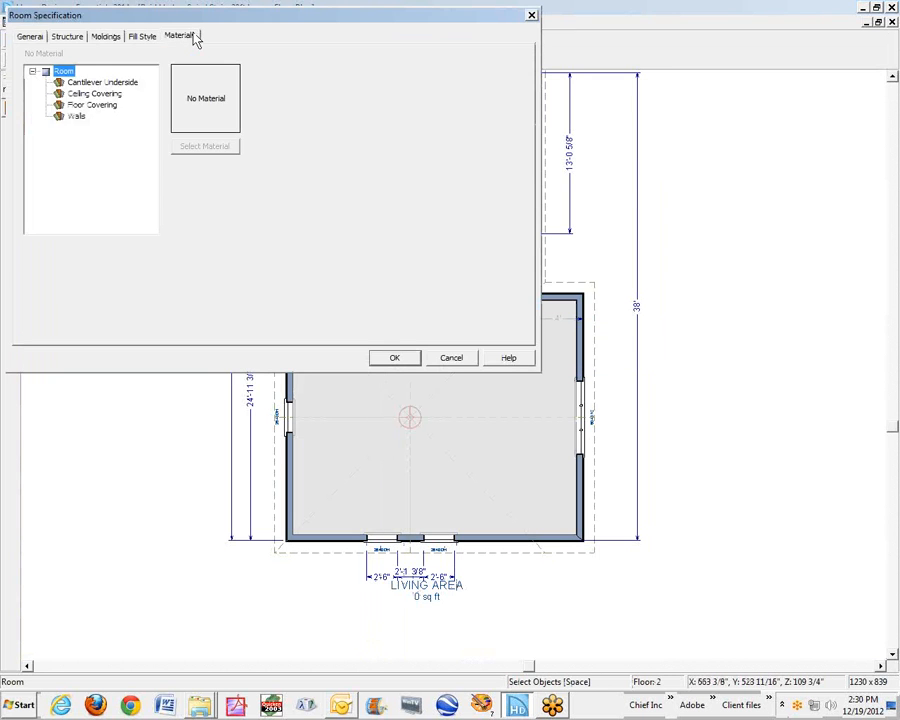
pyautogui.click(97, 94)
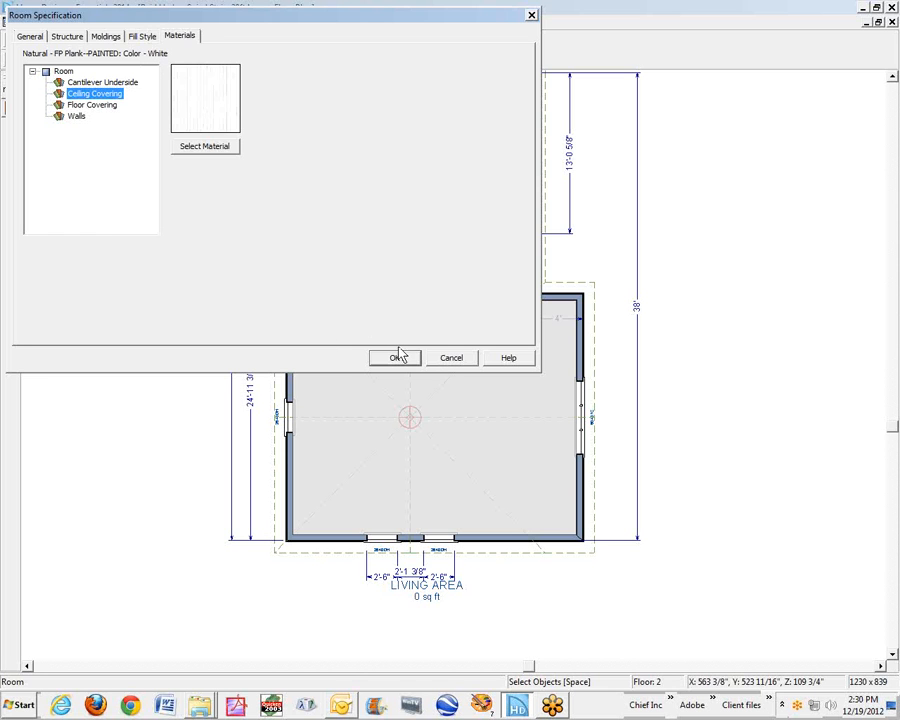
pyautogui.click(451, 359)
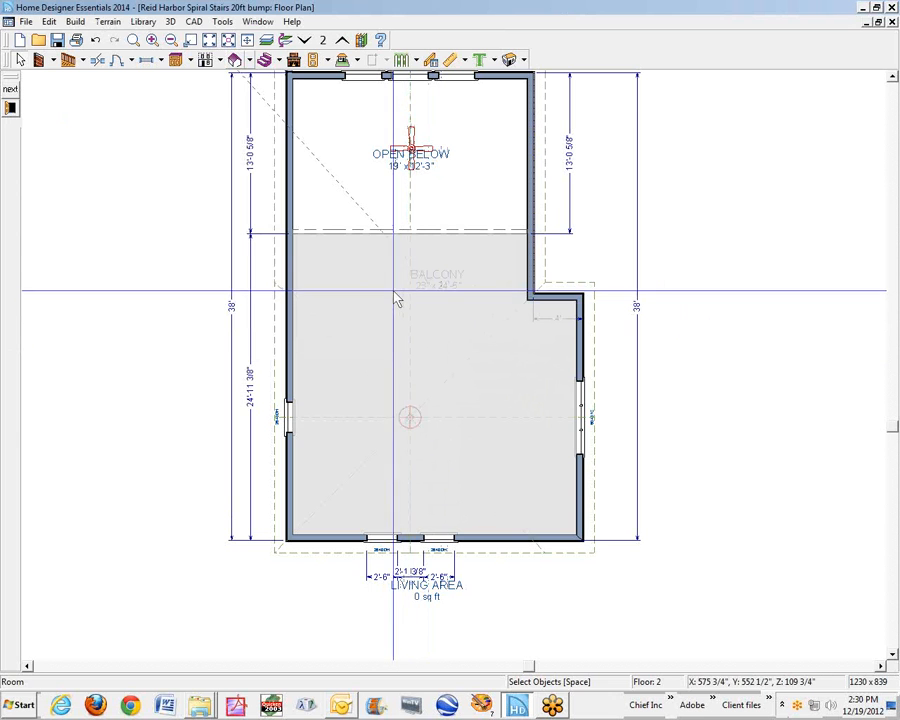
pyautogui.hotkey('ctrl', 'Tab')
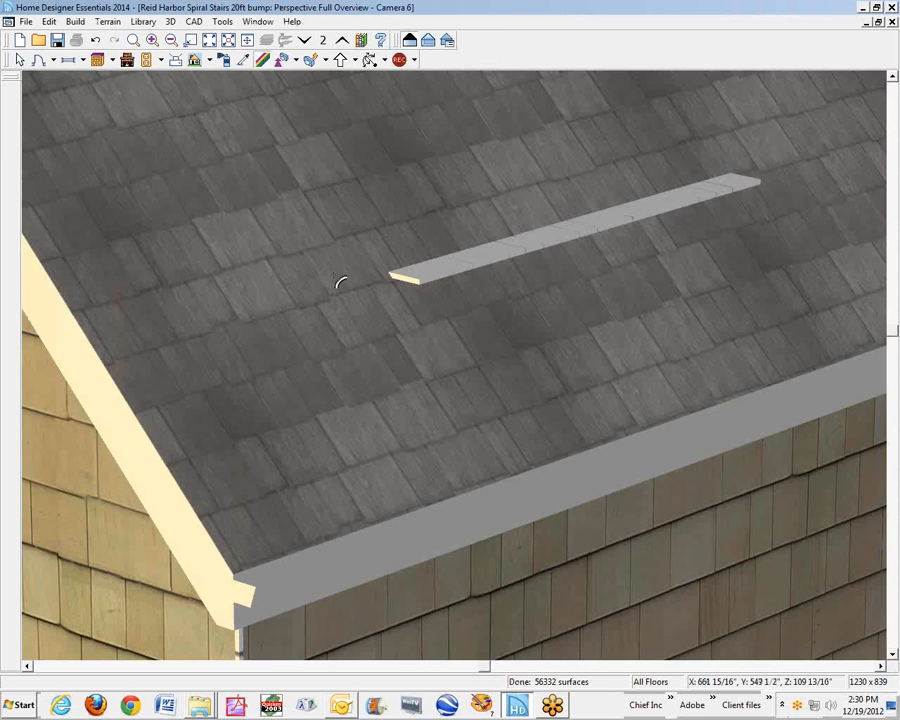
# Create a wall elevation looking outward through the upper-left second-floor wall, examine what lies there, and close that view
pyautogui.hotkey('ctrl', 'Tab')
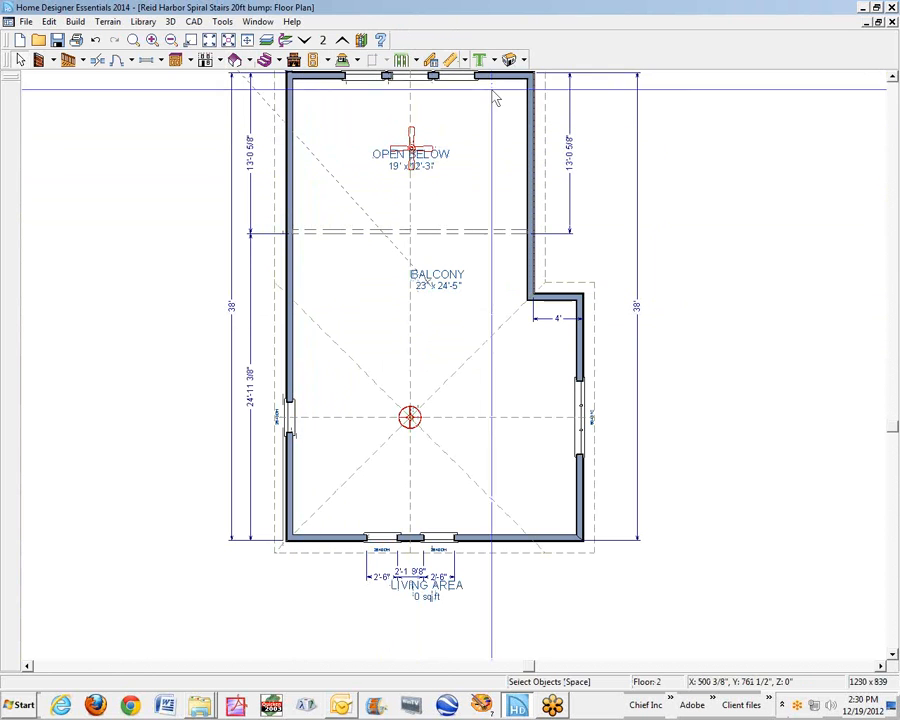
pyautogui.click(523, 61)
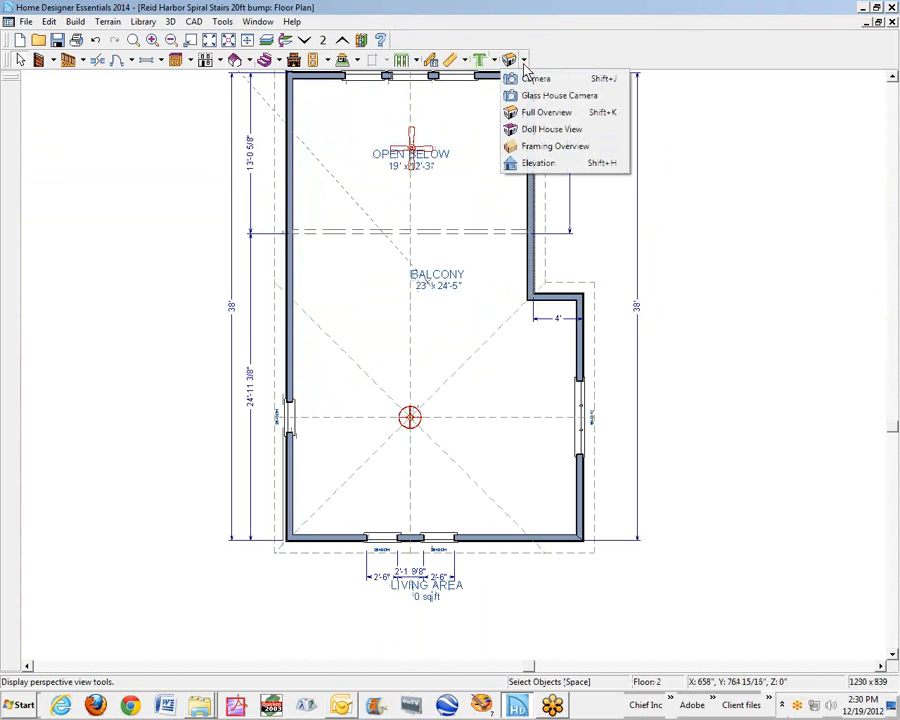
pyautogui.click(538, 162)
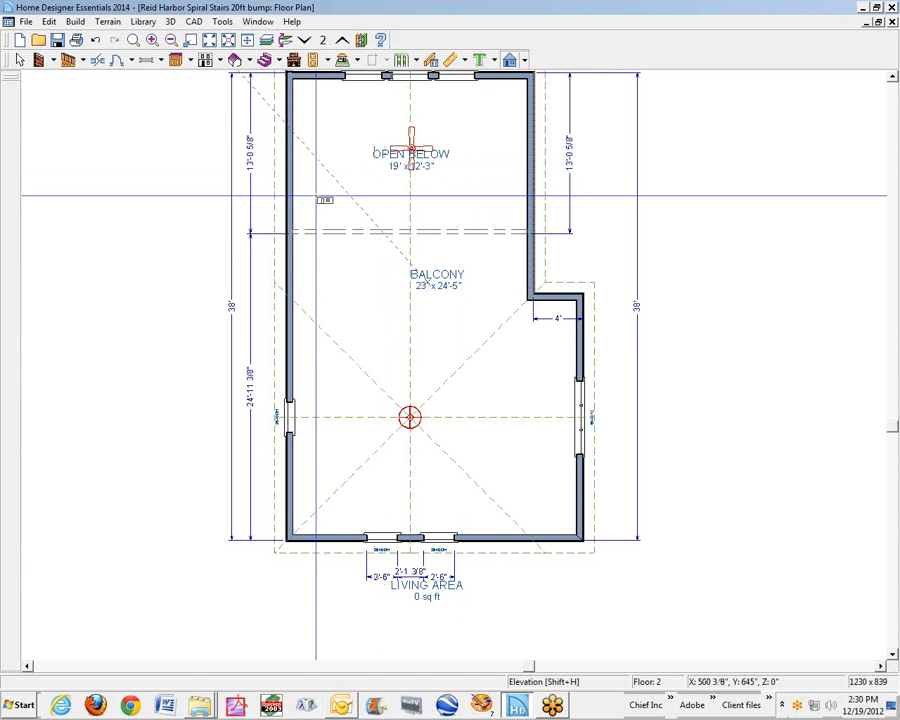
pyautogui.moveTo(298, 197); pyautogui.dragTo(240, 198)
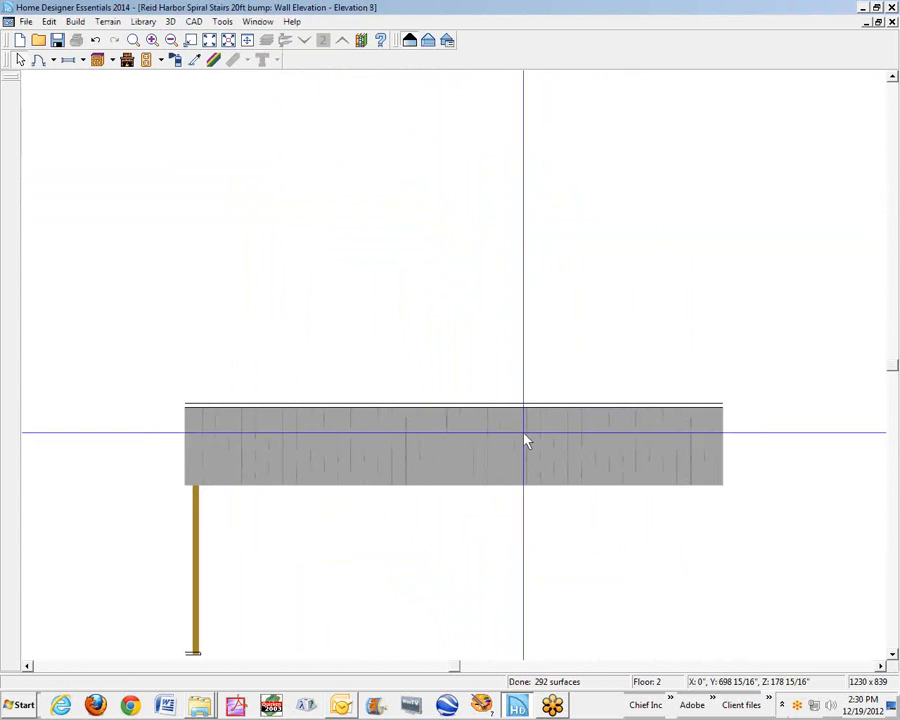
pyautogui.scroll(-3, 528, 444)
pyautogui.scroll(3, 478, 455)
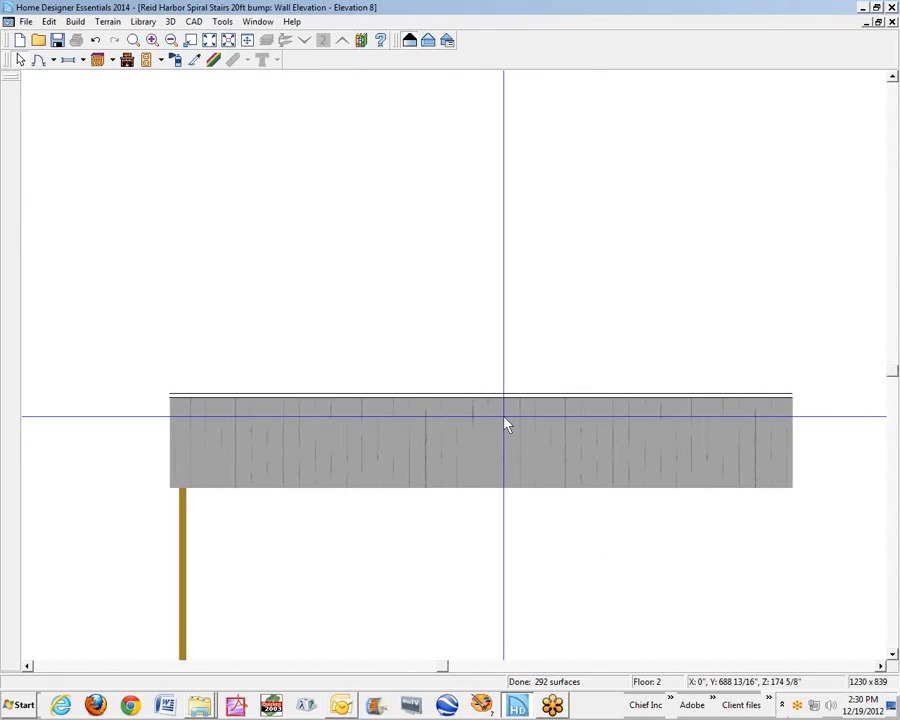
pyautogui.click(891, 21)
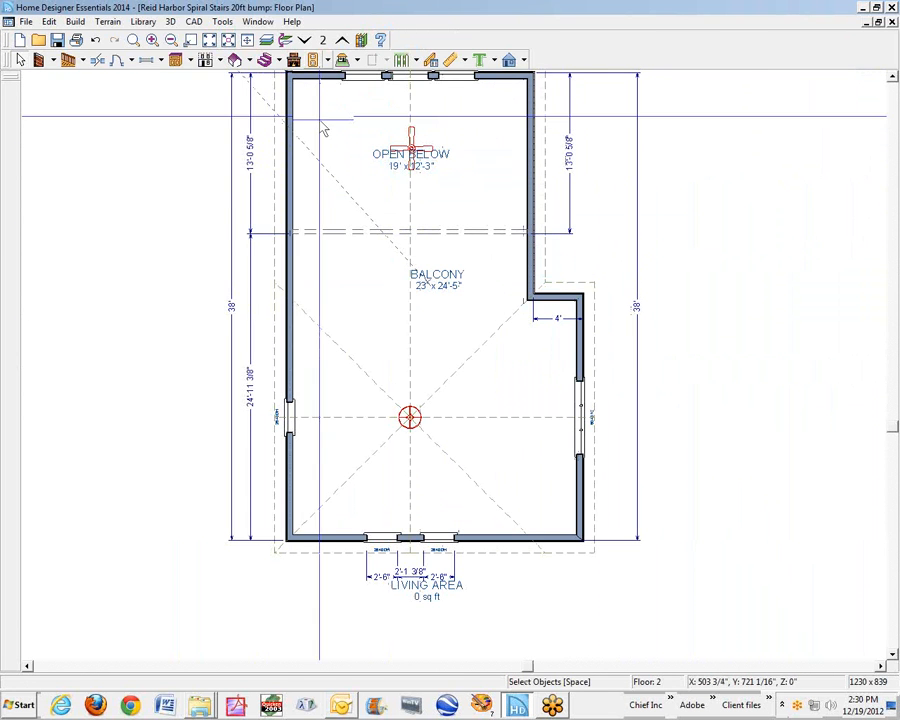
# Temporarily delete the surface of the grey strip on the roof slope in the perspective overview and check the whole roof
pyautogui.hotkey('ctrl', 'Tab')
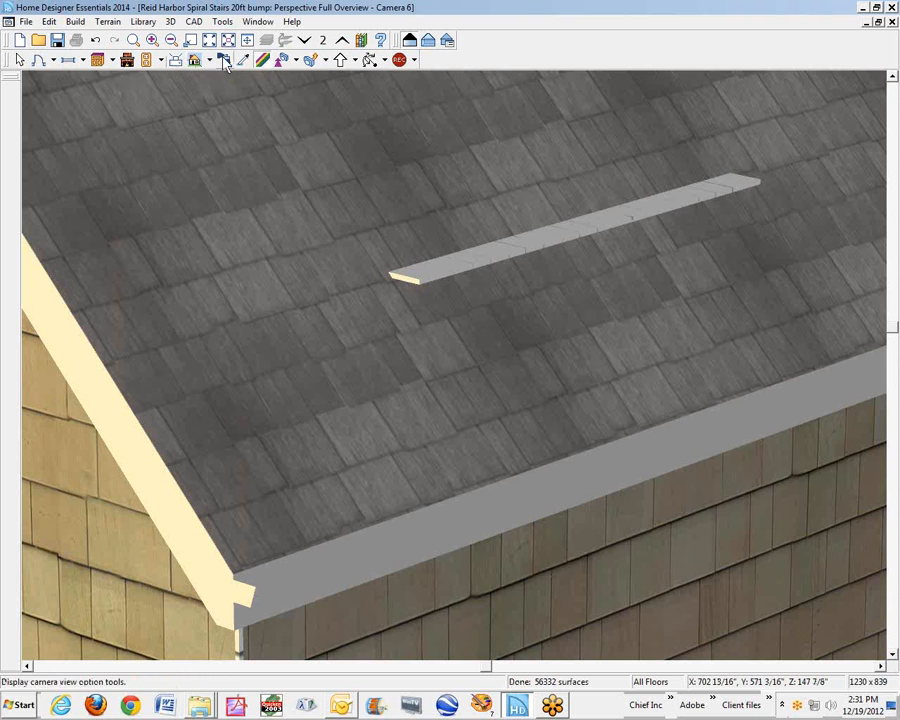
pyautogui.click(172, 21)
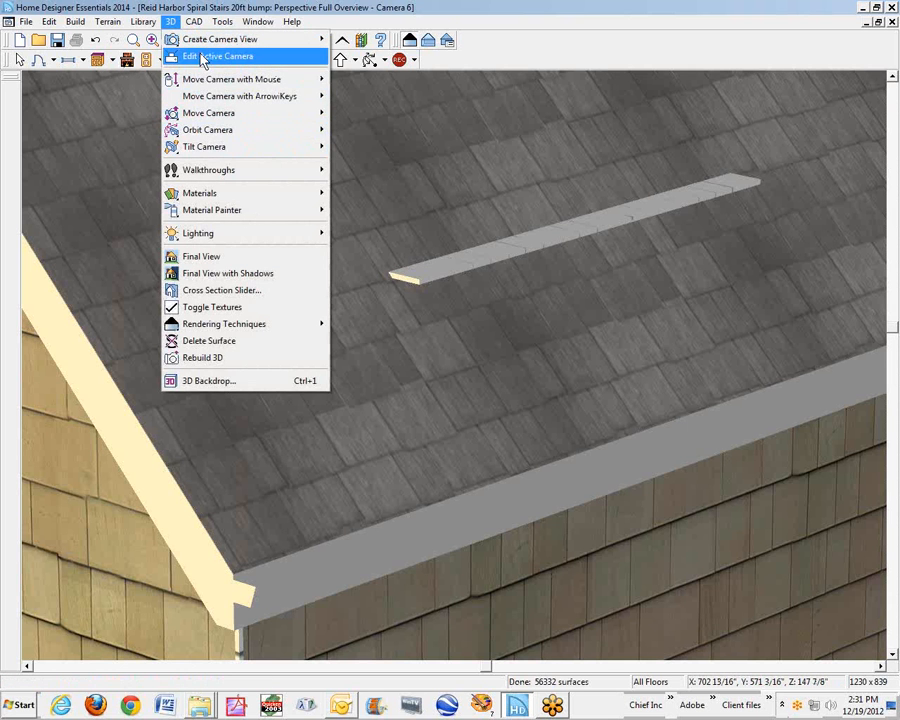
pyautogui.moveTo(210, 152)
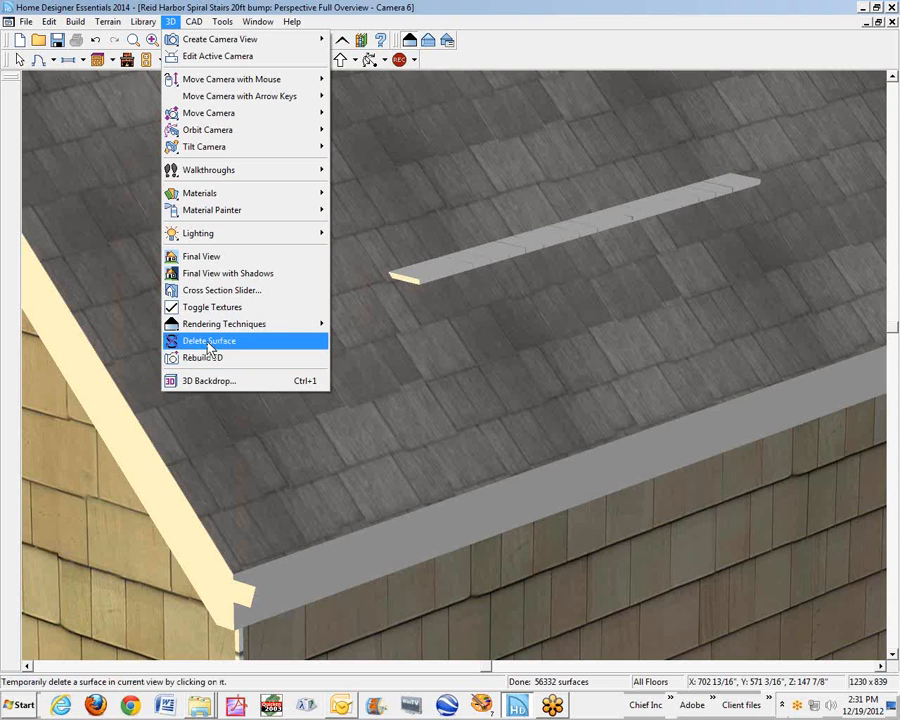
pyautogui.moveTo(145, 23)
pyautogui.click(203, 341)
pyautogui.click(450, 288)
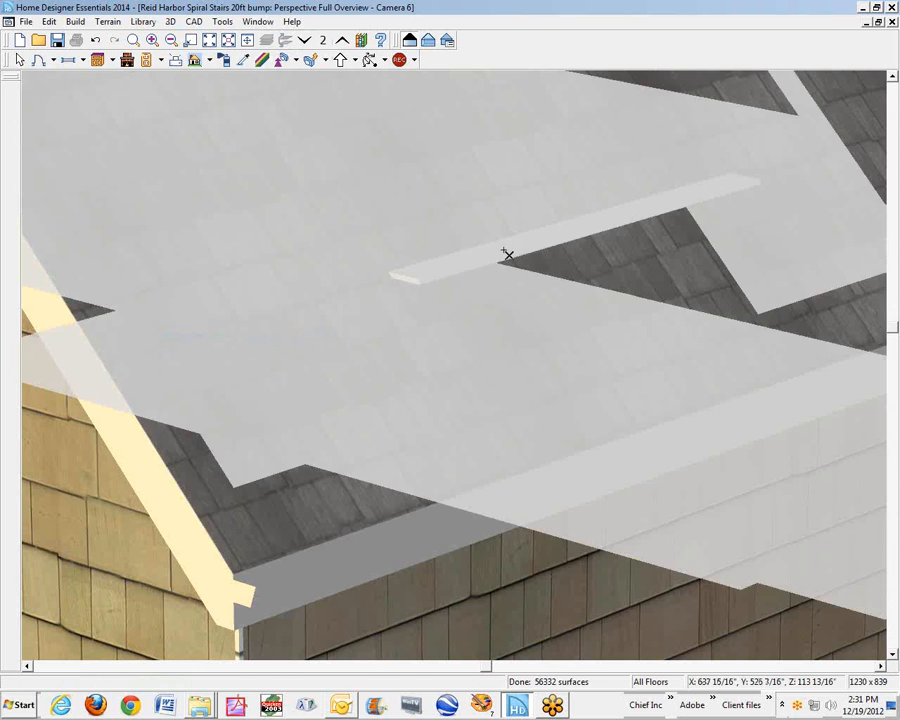
pyautogui.click(579, 225)
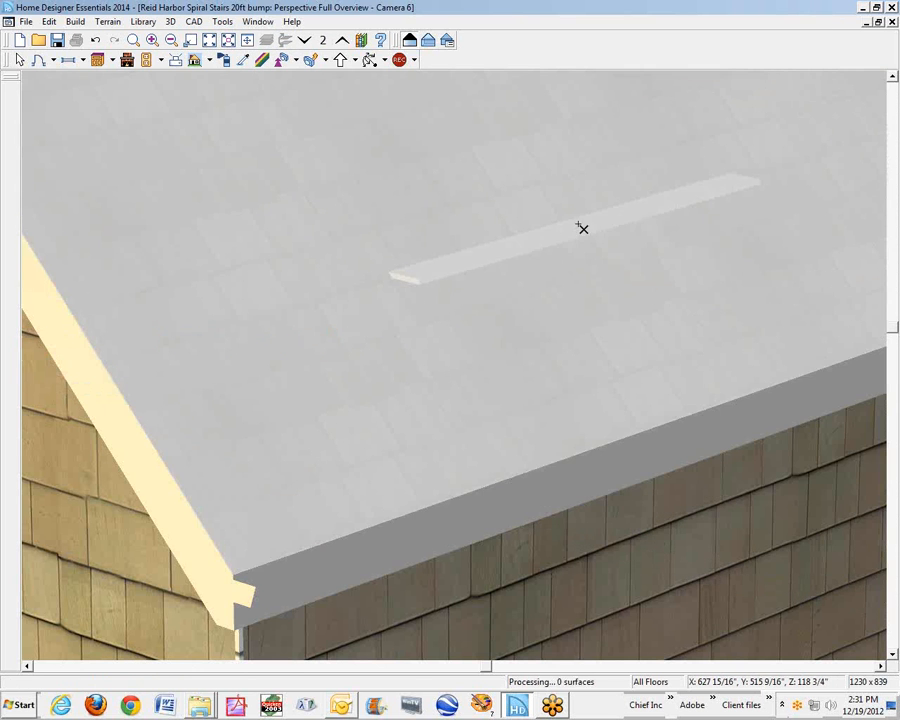
pyautogui.press('space')
pyautogui.scroll(-2, 544, 254)
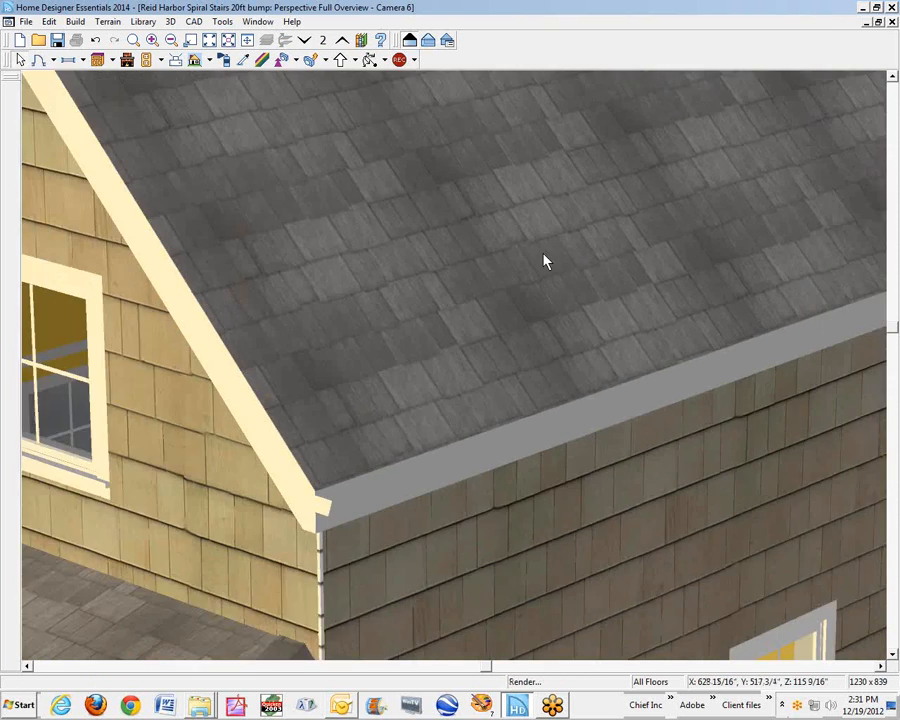
pyautogui.scroll(-4, 544, 262)
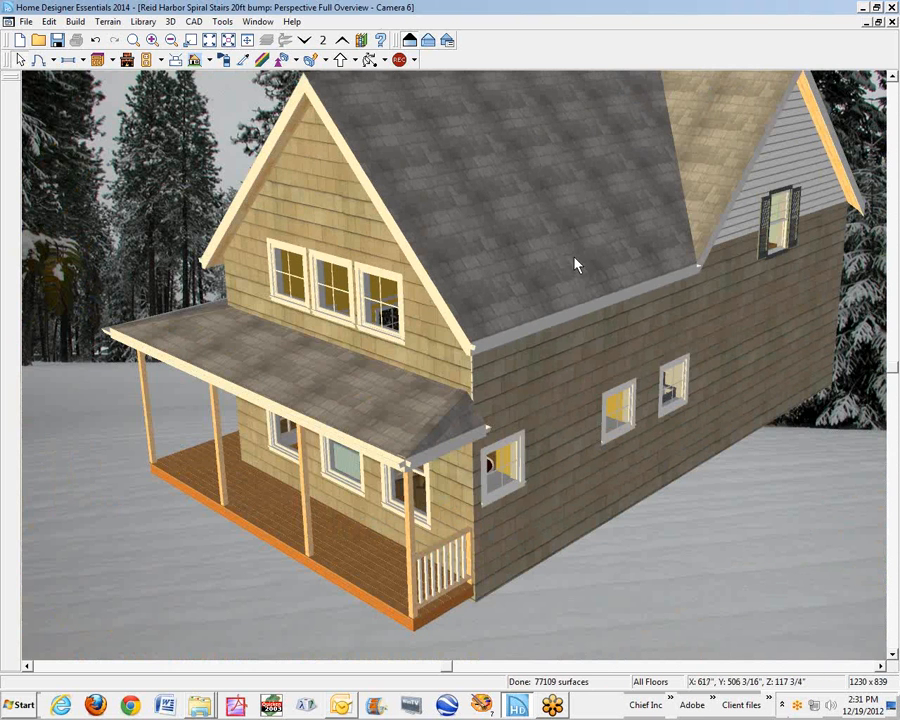
pyautogui.click(894, 77)
pyautogui.click(894, 77)
pyautogui.click(894, 77)
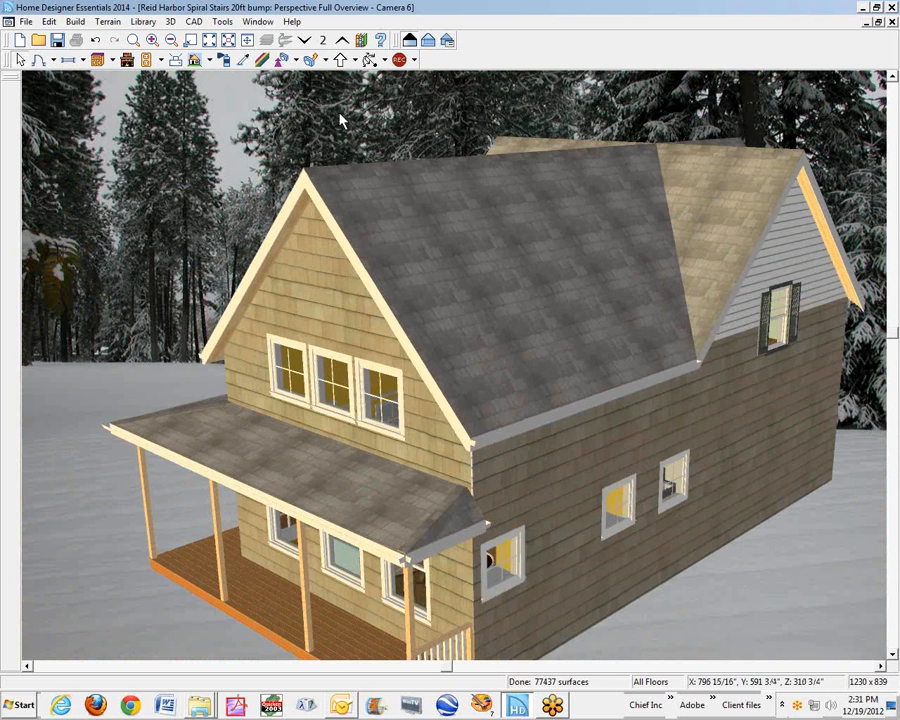
# Undo the last change, inspect the roof from the opposite end of the house in the perspective overview, and close that view
pyautogui.hotkey('ctrl', 'z')
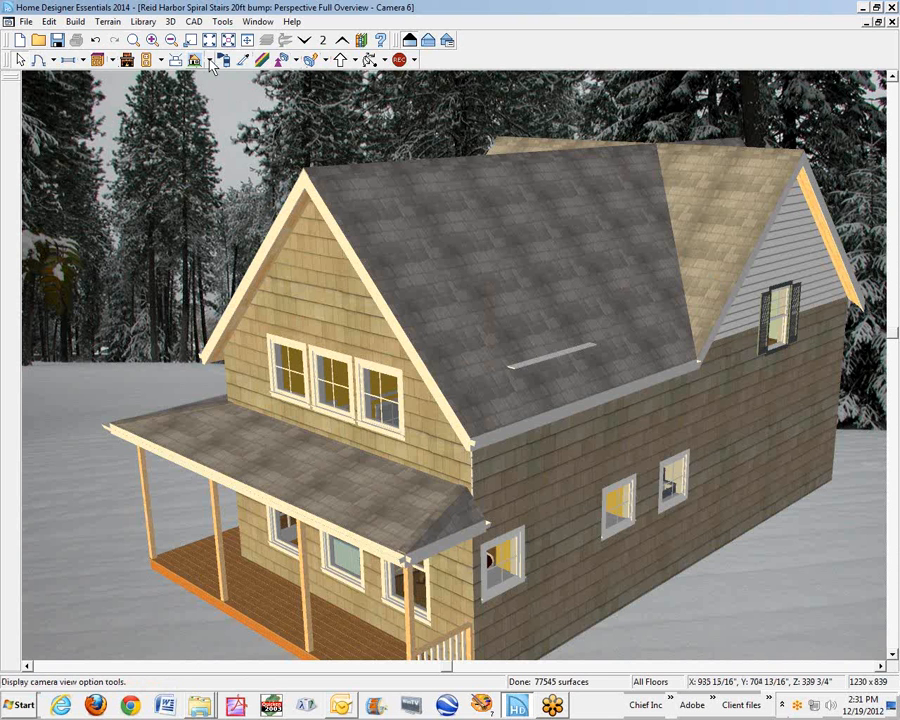
pyautogui.click(370, 59)
pyautogui.moveTo(460, 356); pyautogui.dragTo(485, 358)
pyautogui.moveTo(266, 360); pyautogui.dragTo(186, 353)
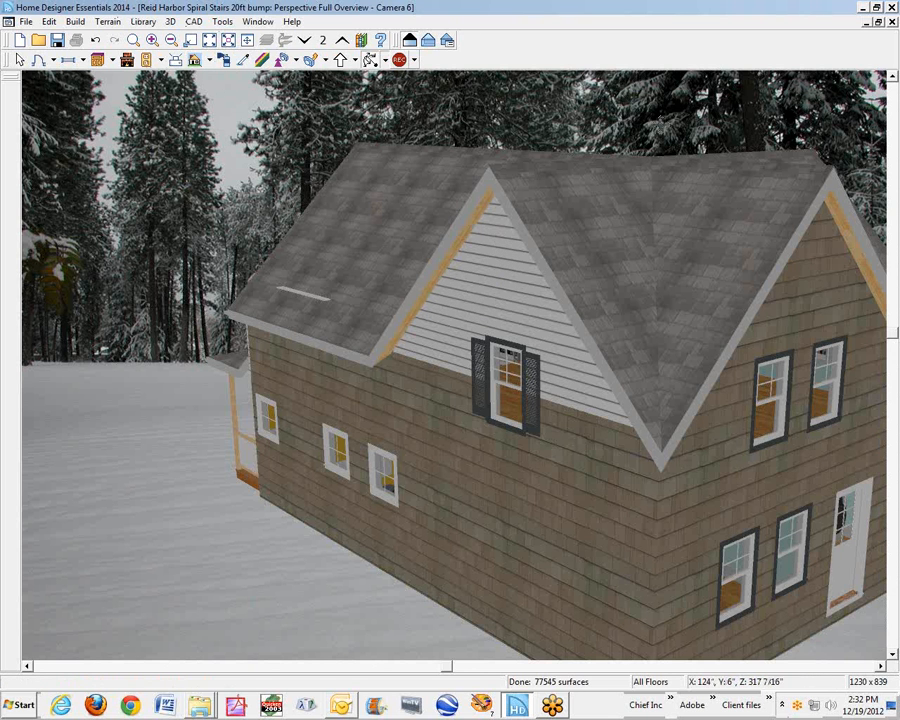
pyautogui.click(892, 22)
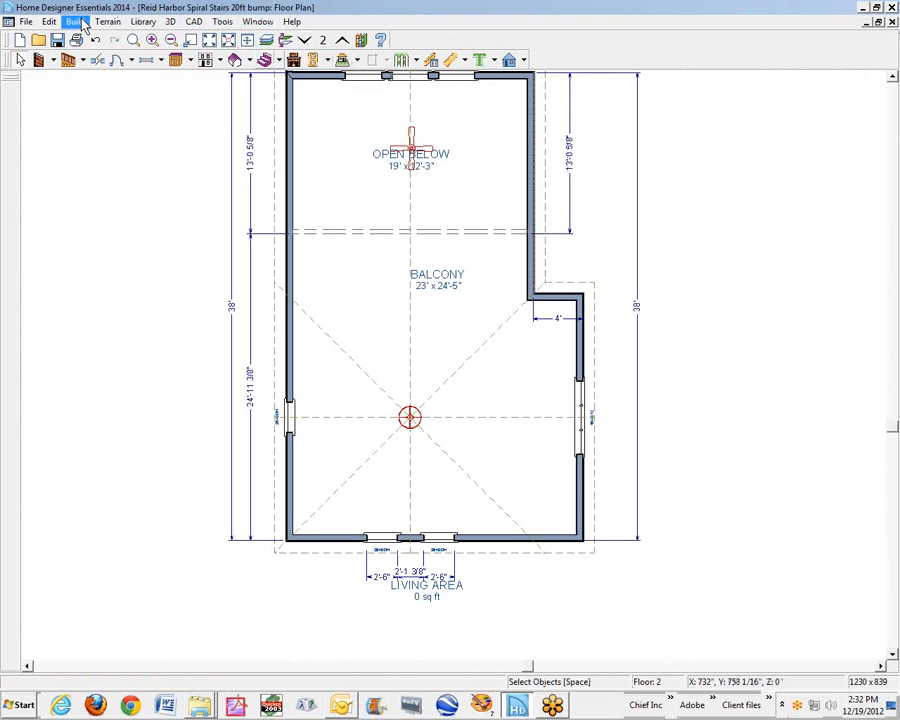
# Save the Reid Harbor plan, close it and exit the program
pyautogui.click(49, 21)
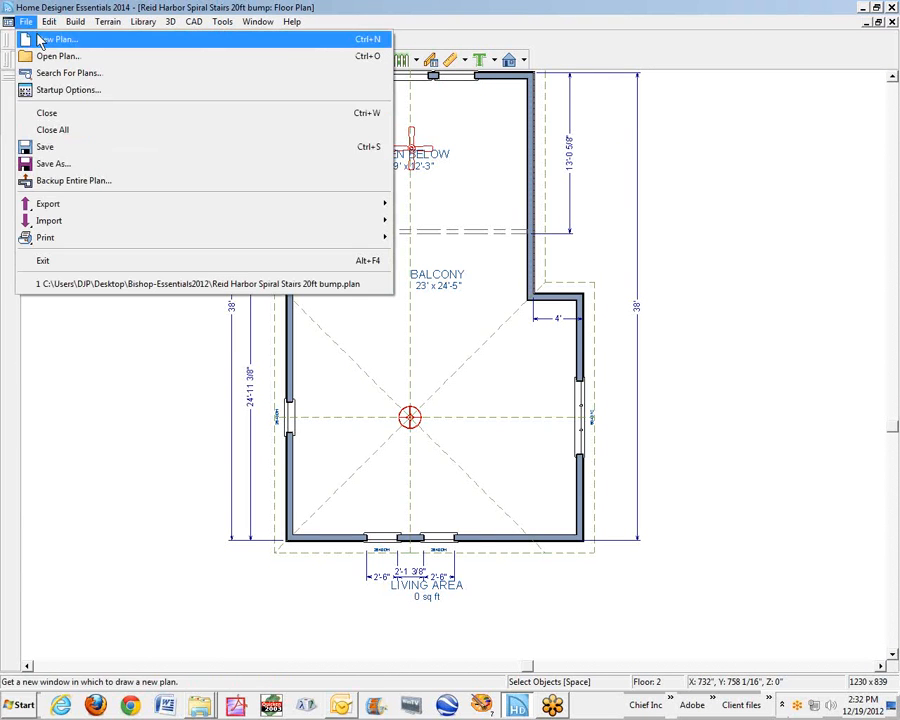
pyautogui.click(52, 148)
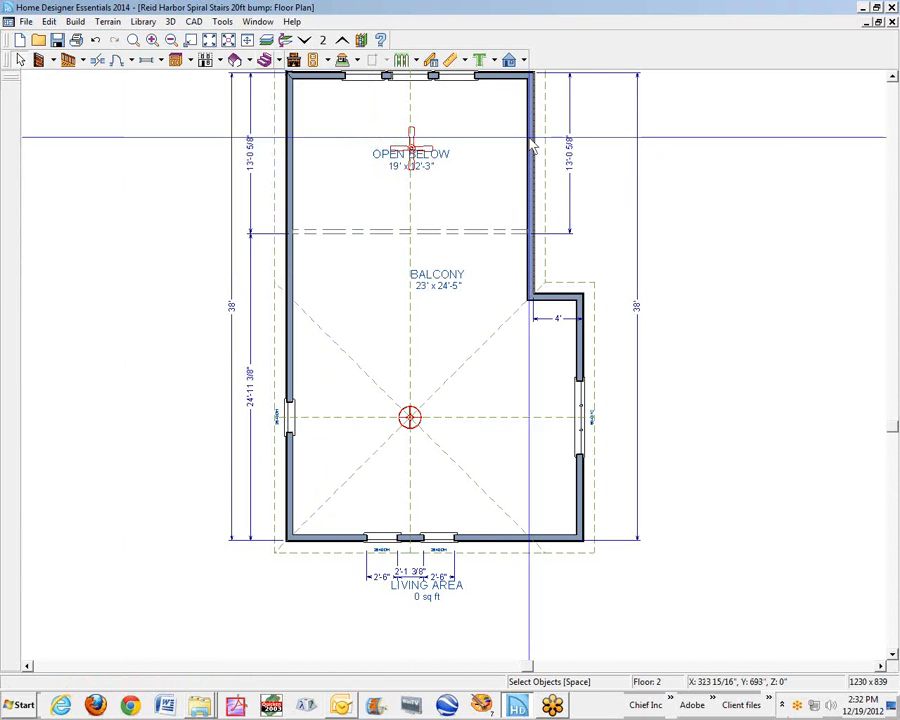
pyautogui.click(892, 21)
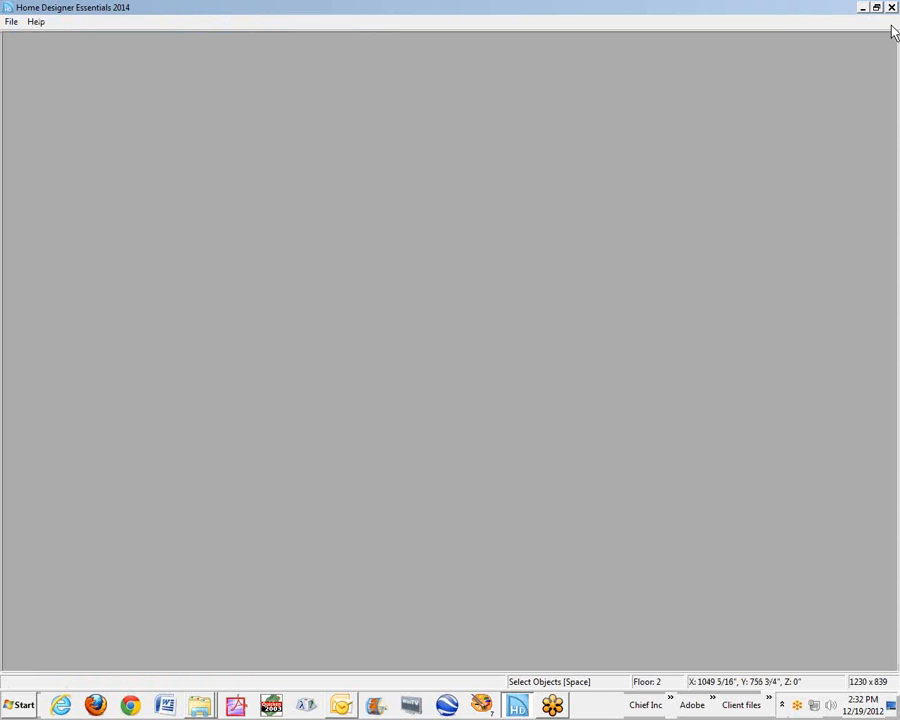
pyautogui.click(891, 7)
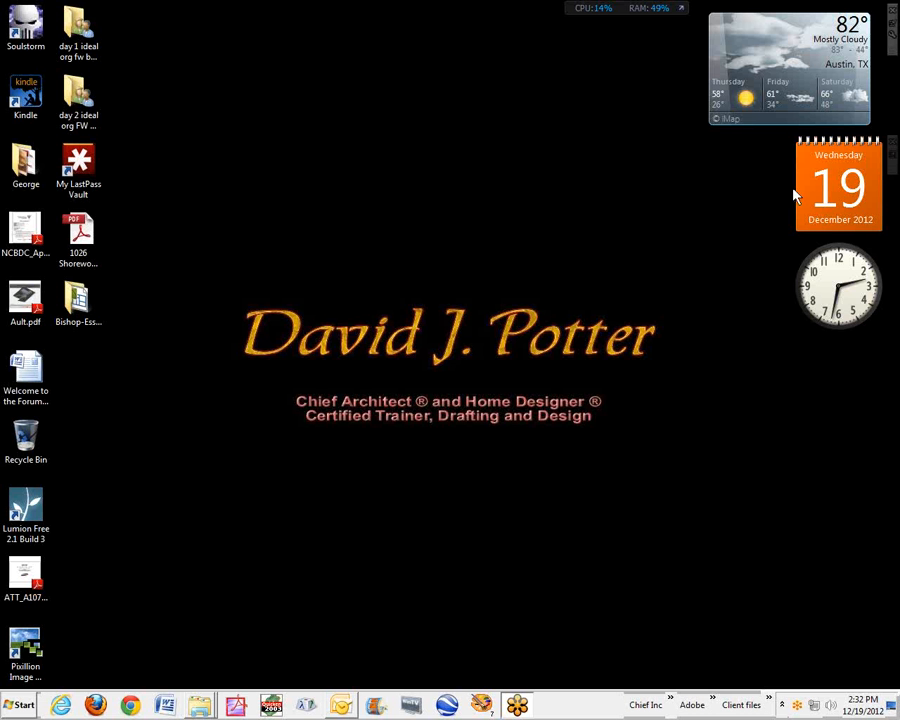
# Launch the 64-bit Chief Architect X5 and open Reid Harbor Spiral Stairs 20ft bump.plan from the Bishop-Essentials2012 folder
pyautogui.click(672, 702)
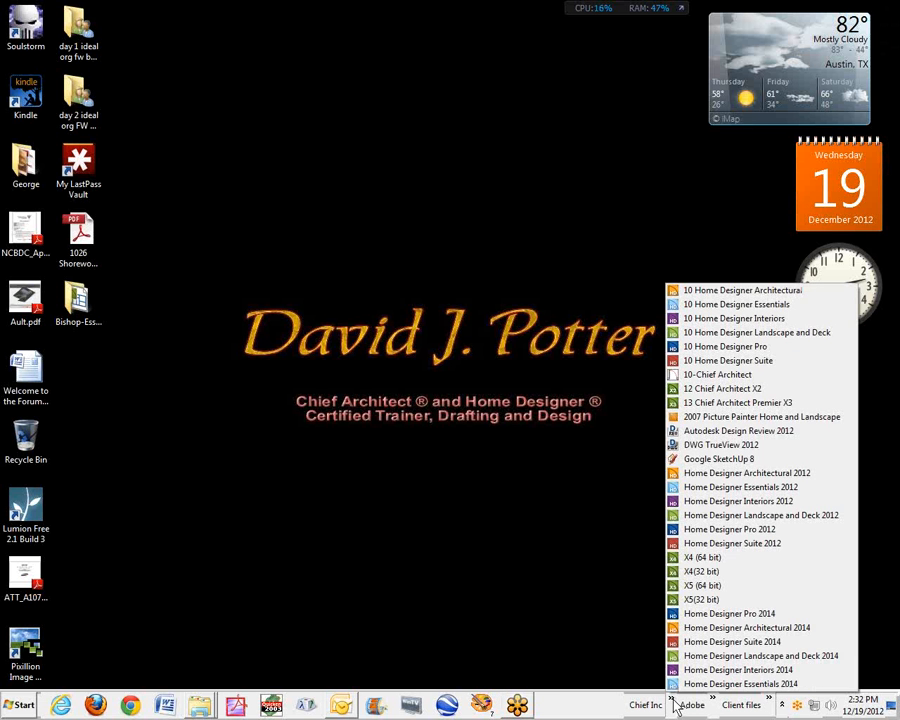
pyautogui.click(702, 585)
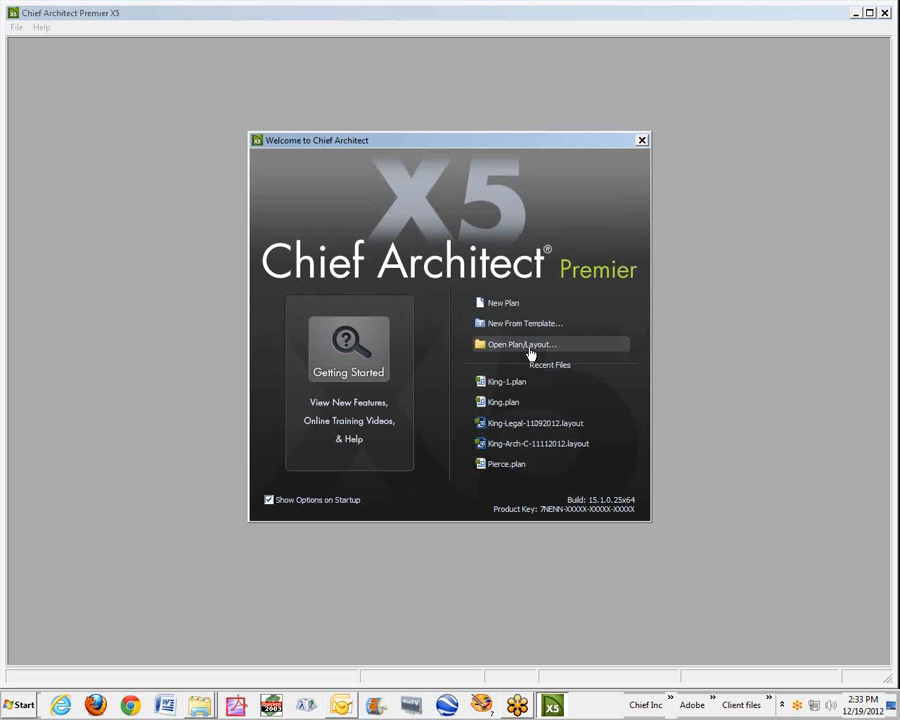
pyautogui.click(521, 350)
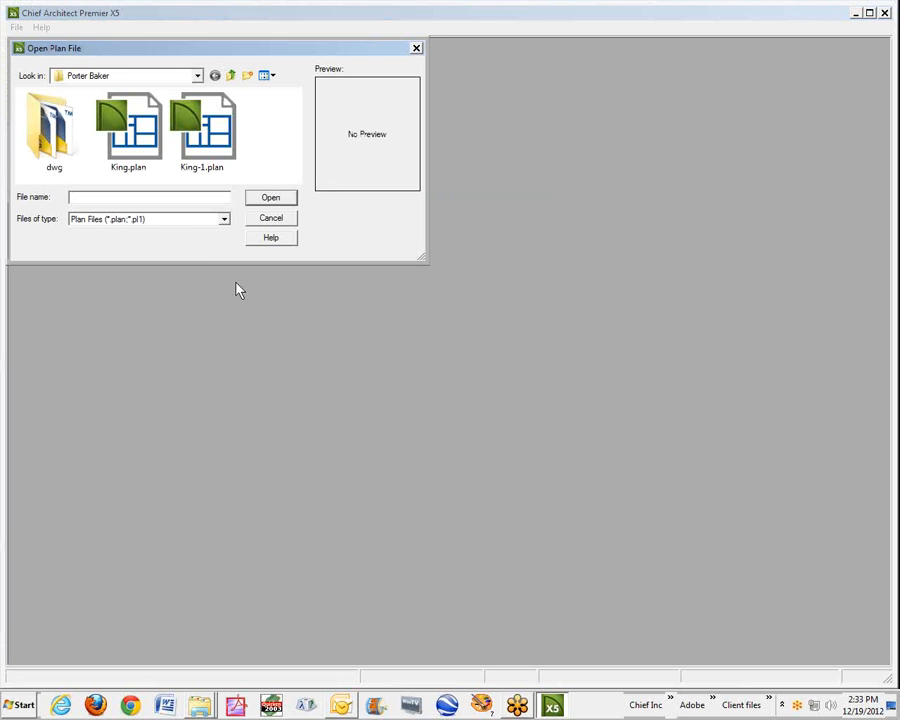
pyautogui.click(197, 77)
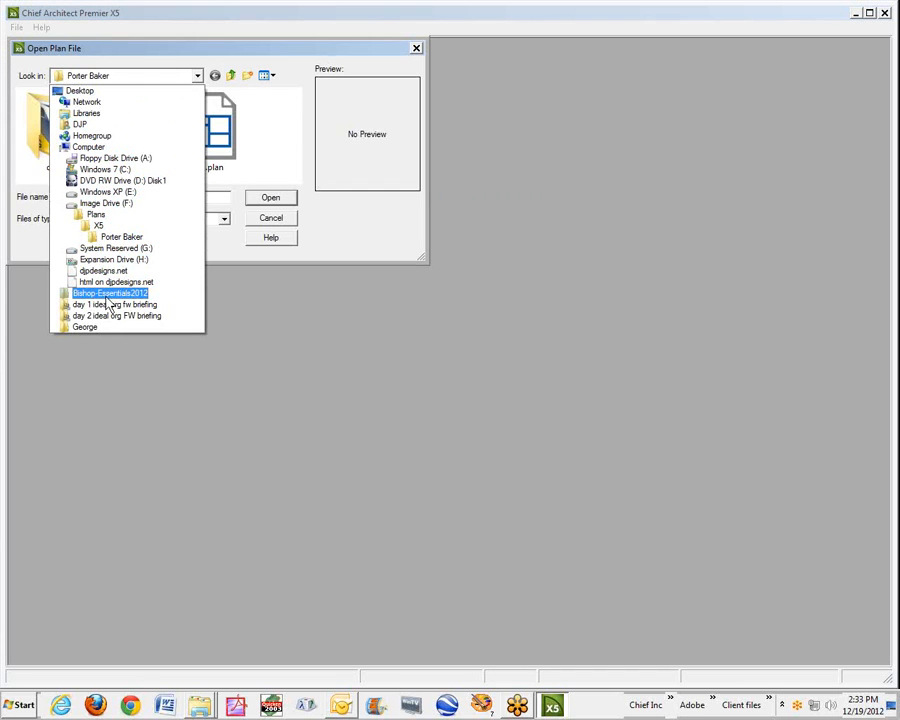
pyautogui.click(101, 295)
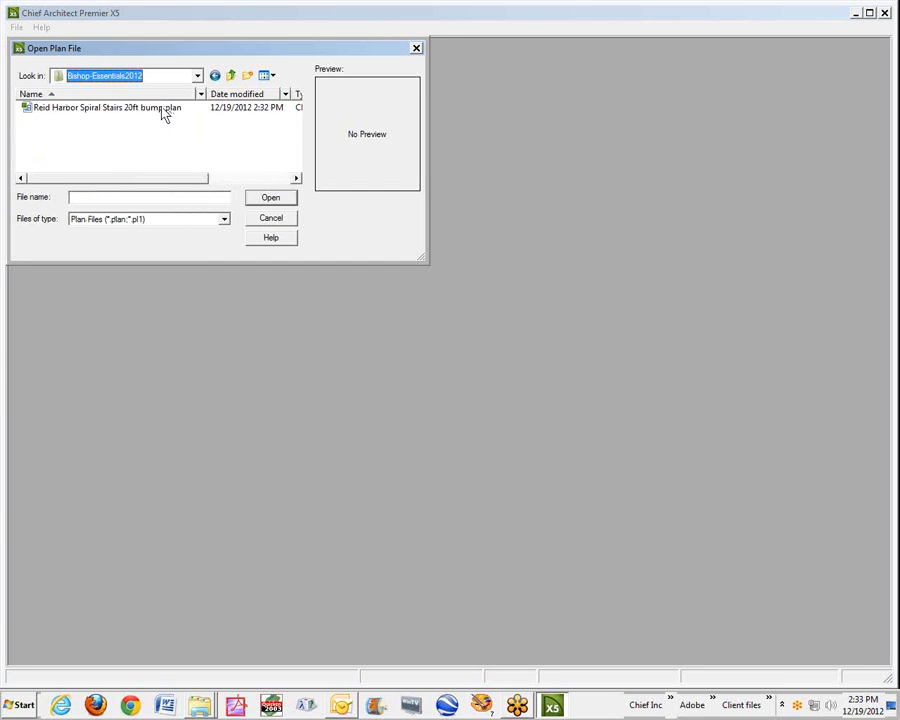
pyautogui.click(160, 108)
pyautogui.click(271, 198)
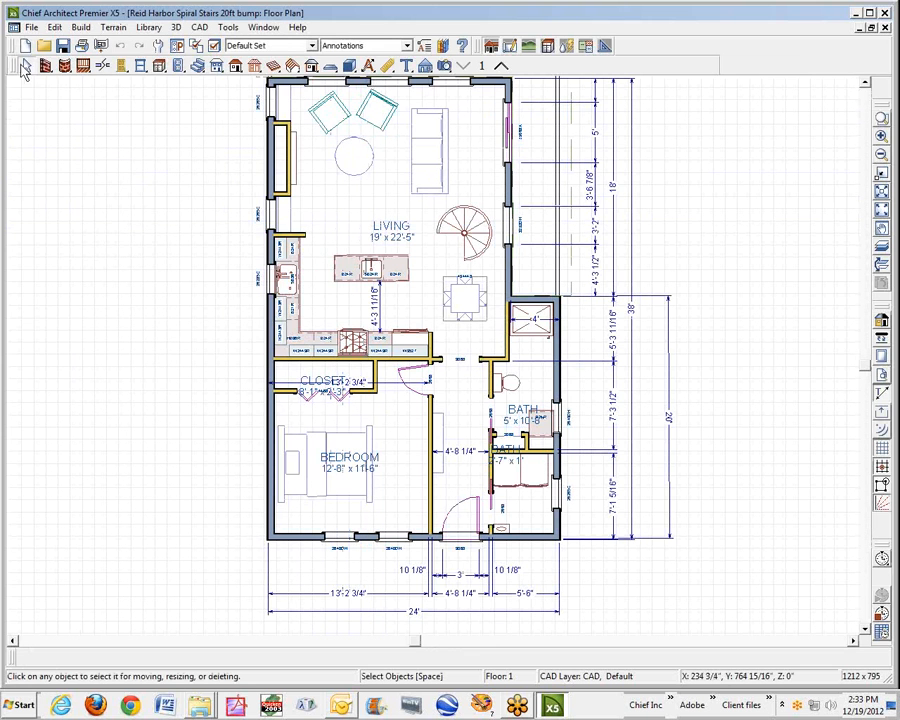
# Accept the general plan defaults with editing in select Home Designer products allowed, and save the plan
pyautogui.doubleClick(25, 66)
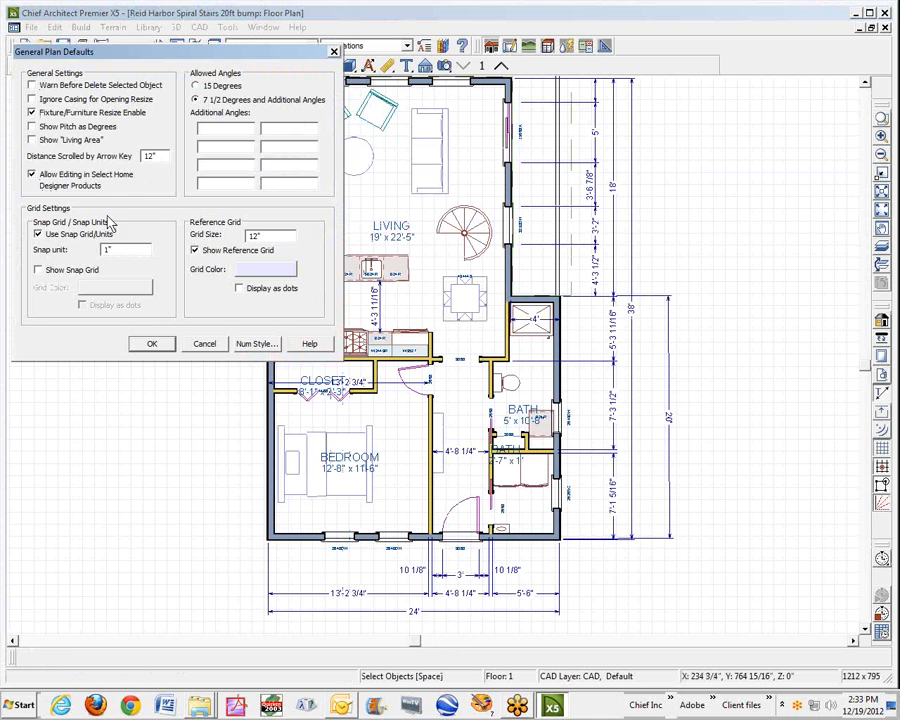
pyautogui.click(151, 344)
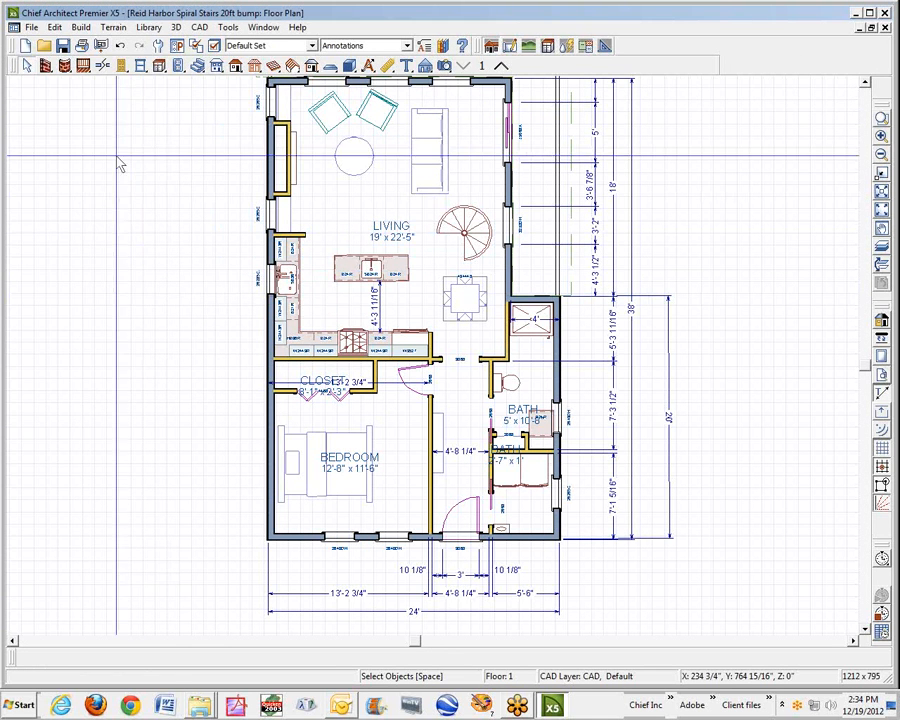
pyautogui.click(32, 27)
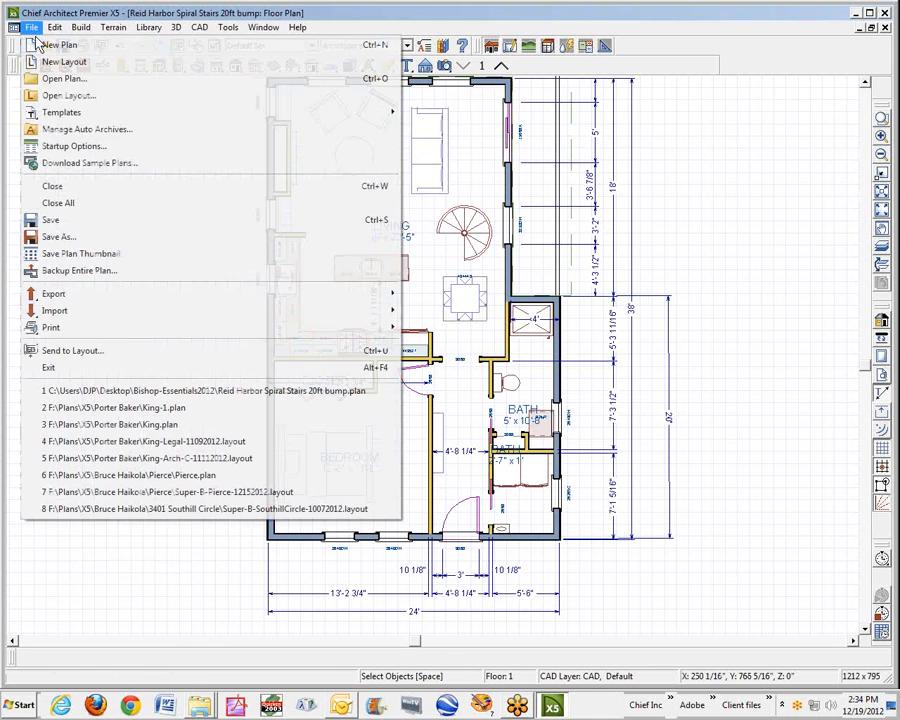
pyautogui.click(72, 221)
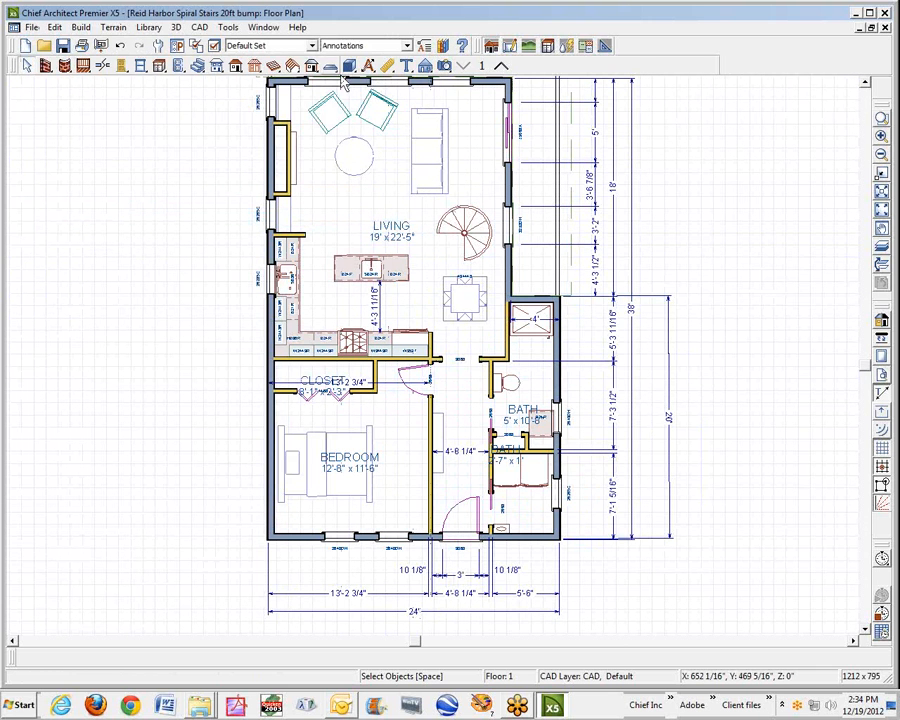
# Create a backclipped cross section from outside the house's left wall looking inward, and enlarge the roof slope around the stray strip
pyautogui.click(426, 66)
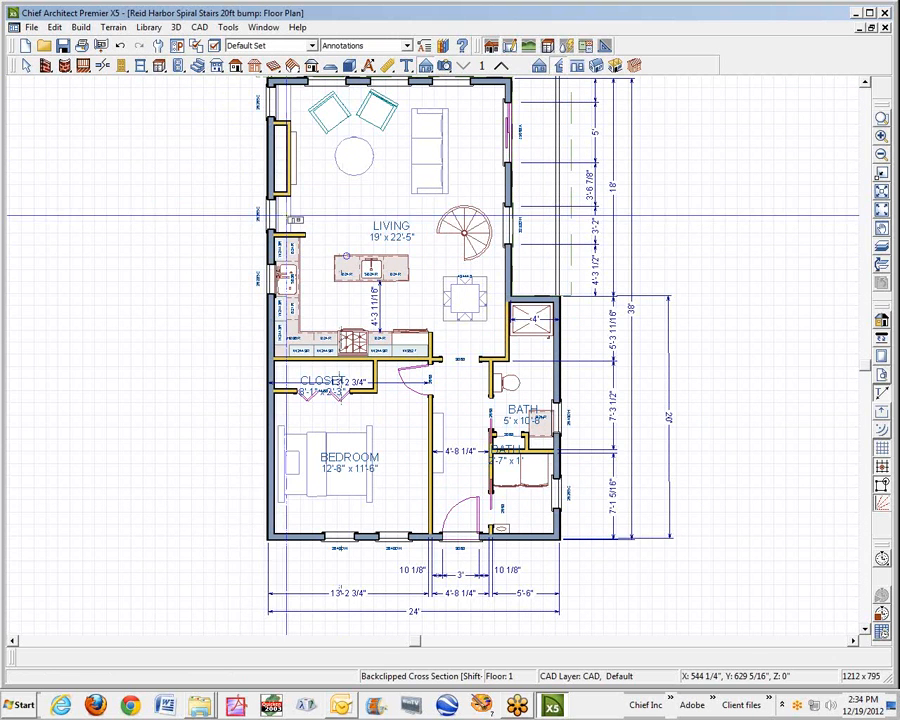
pyautogui.moveTo(211, 214)
pyautogui.mouseDown()
pyautogui.moveTo(316, 199)
pyautogui.moveTo(344, 229)
pyautogui.moveTo(340, 214)
pyautogui.moveTo(307, 213)
pyautogui.moveTo(326, 213)
pyautogui.mouseUp()
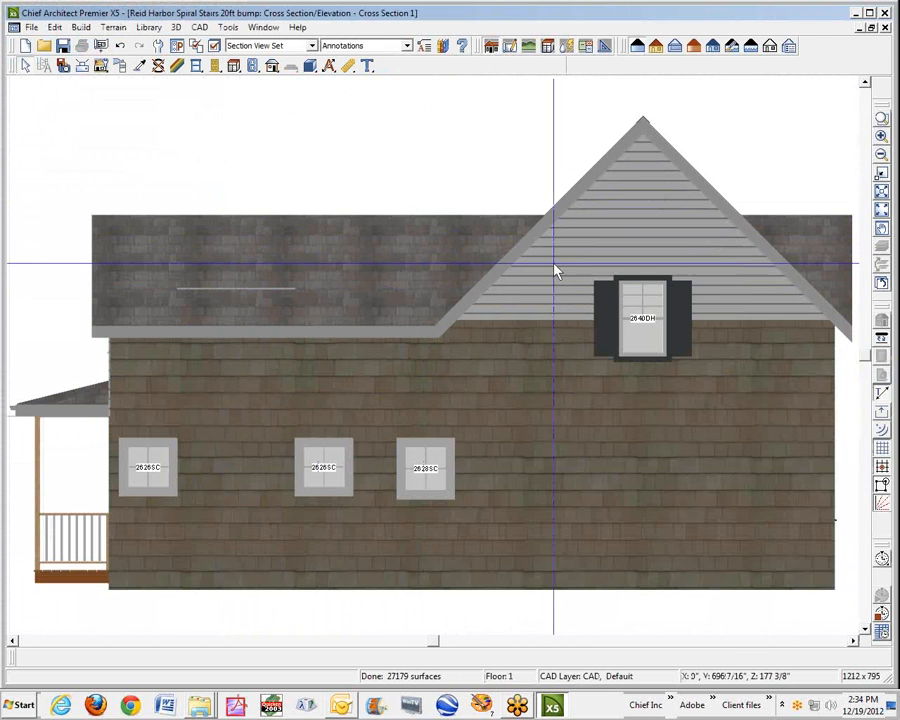
pyautogui.click(882, 118)
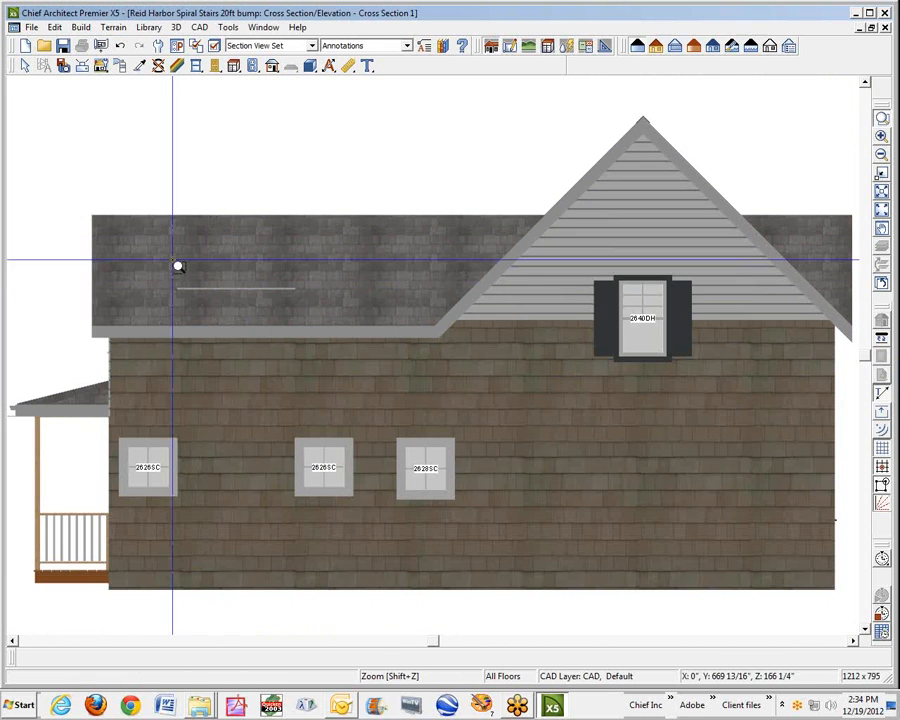
pyautogui.moveTo(68, 196); pyautogui.dragTo(463, 412)
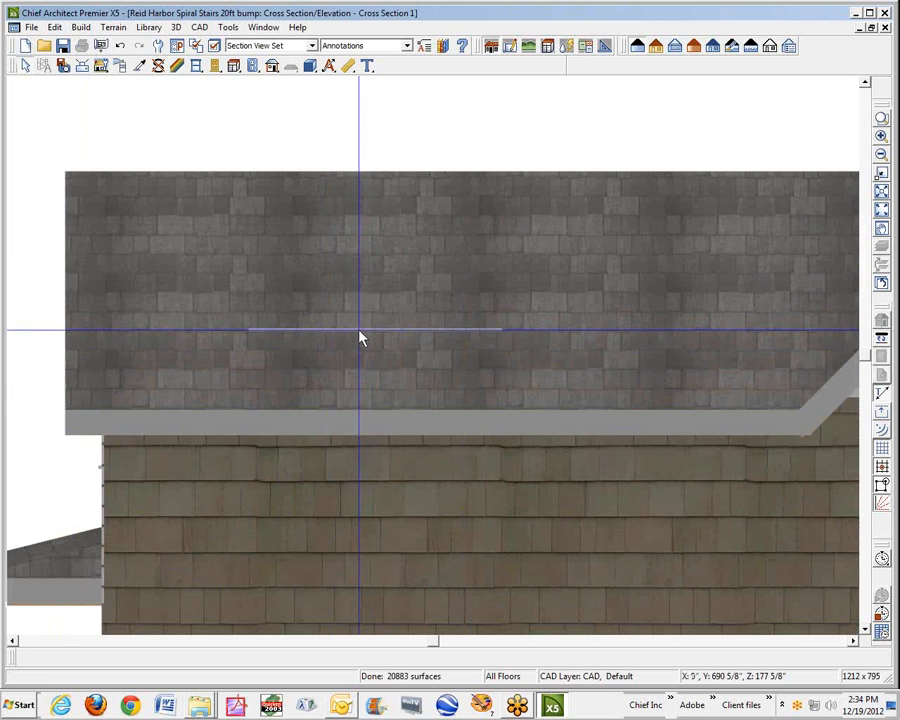
# Select the objects at the strip and beneath the eave in the cross section to identify the strip, and return to the floor plan
pyautogui.click(361, 338)
pyautogui.press('Tab')
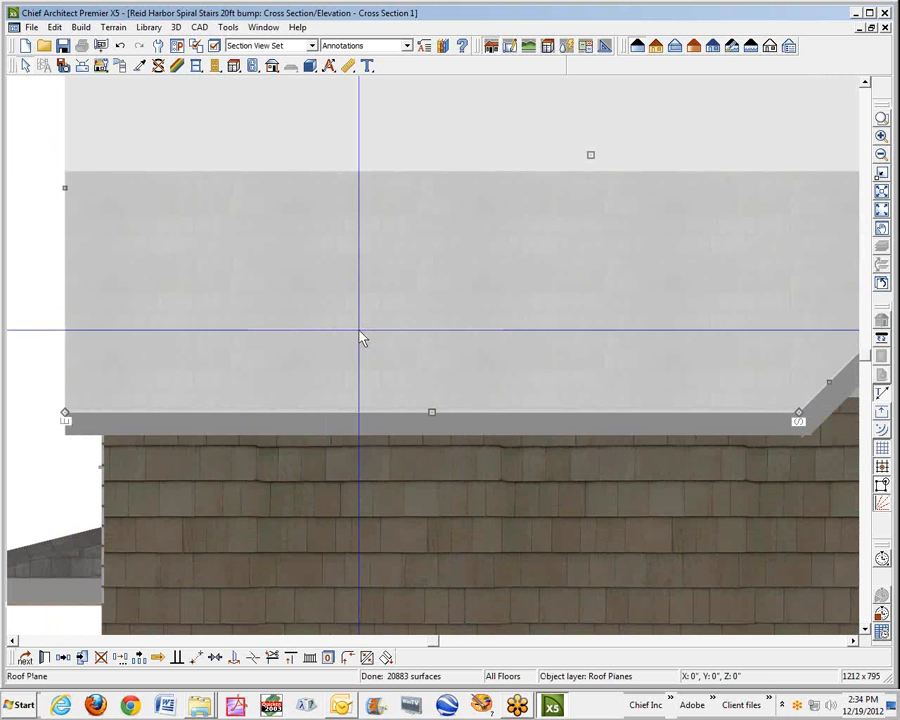
pyautogui.press('Escape')
pyautogui.click(388, 452)
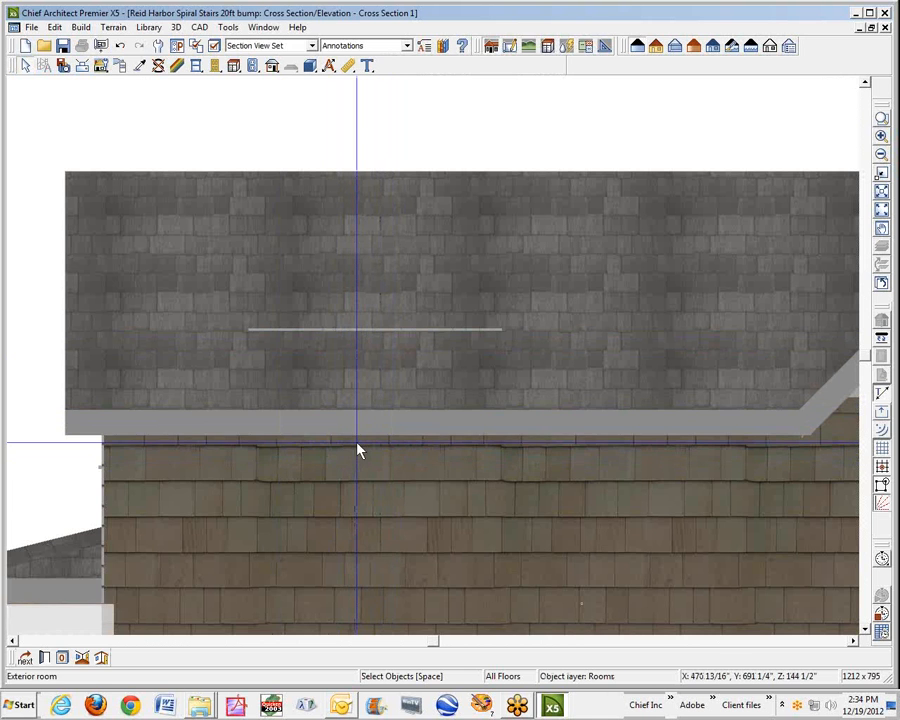
pyautogui.press('Tab')
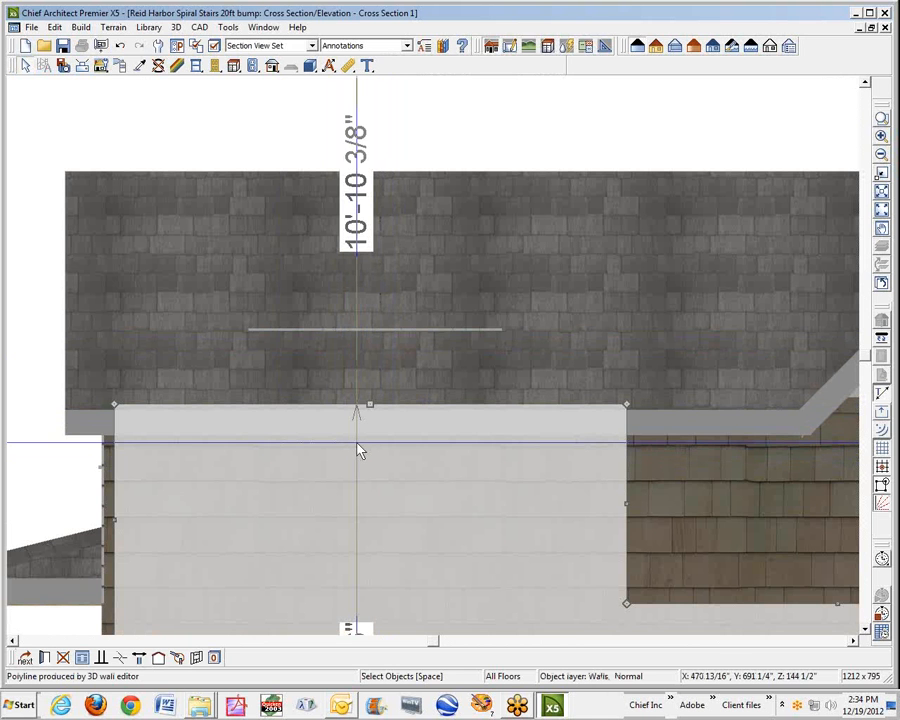
pyautogui.hotkey('ctrl', 'Tab')
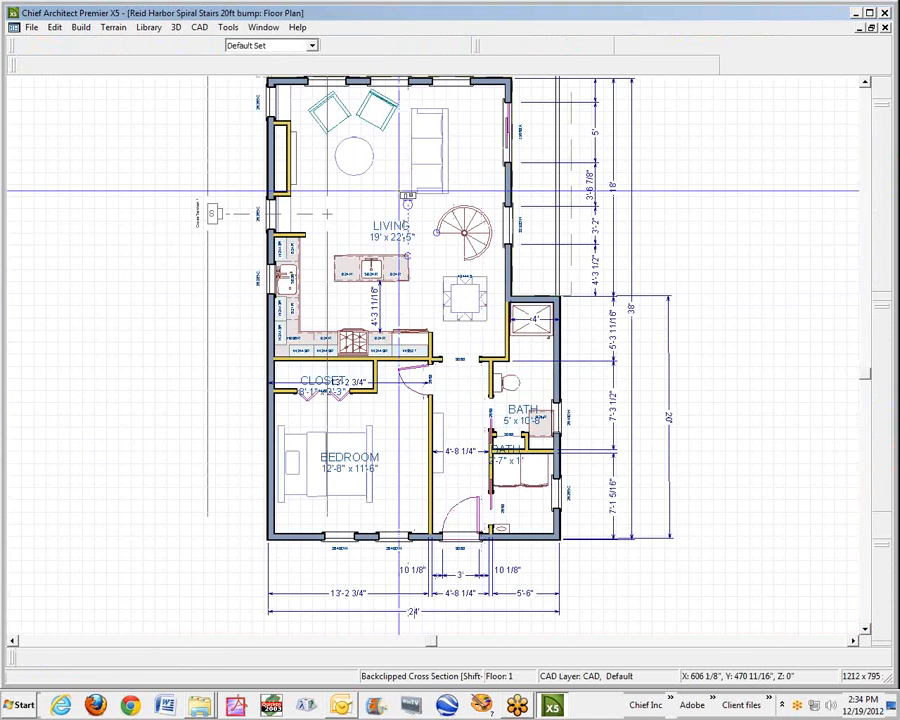
# Create an orthographic floor overview from floor 3, inspect the stray strip on the left roof slope up close, and close that view
pyautogui.click(501, 66)
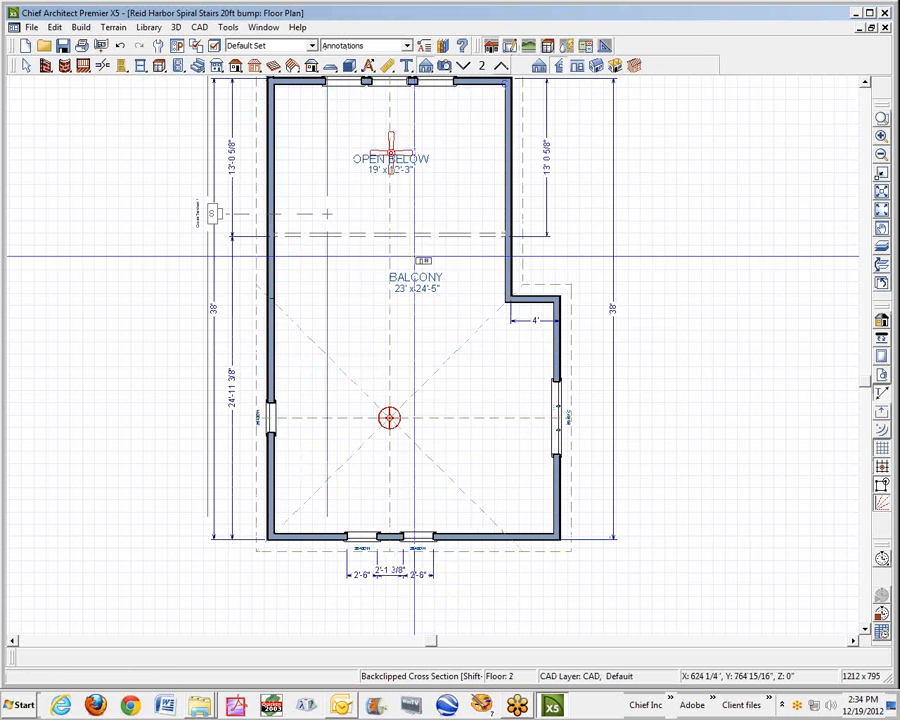
pyautogui.click(501, 68)
pyautogui.click(617, 67)
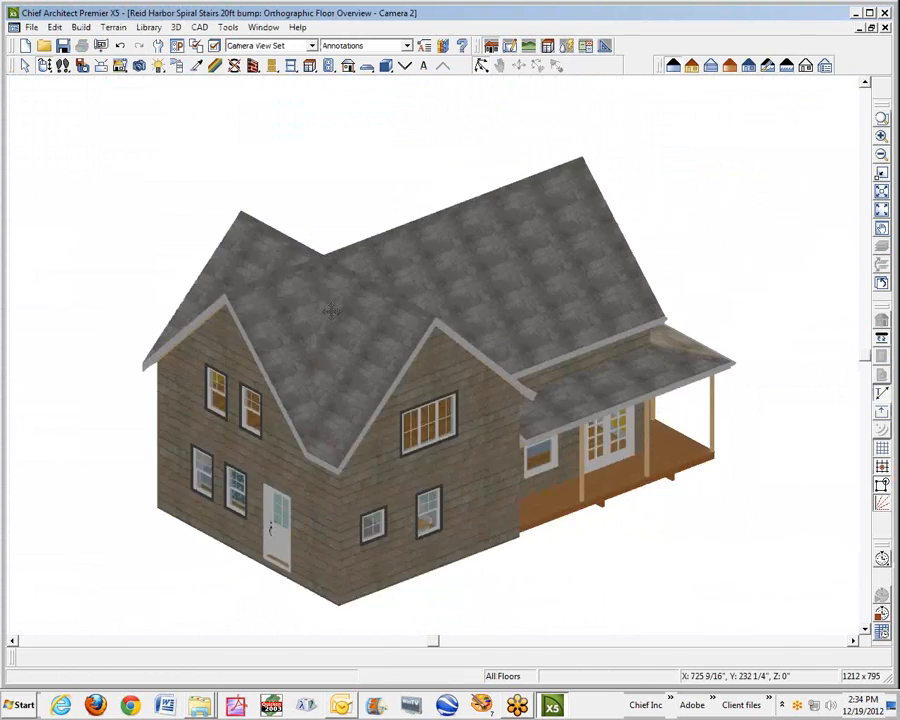
pyautogui.moveTo(330, 311); pyautogui.dragTo(771, 297)
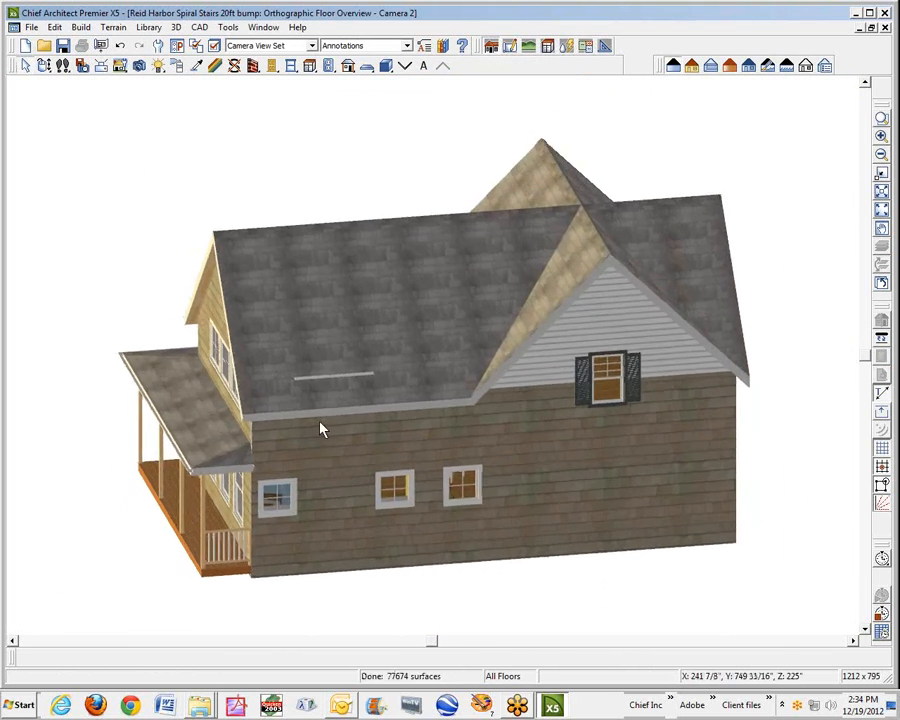
pyautogui.scroll(5, 321, 372)
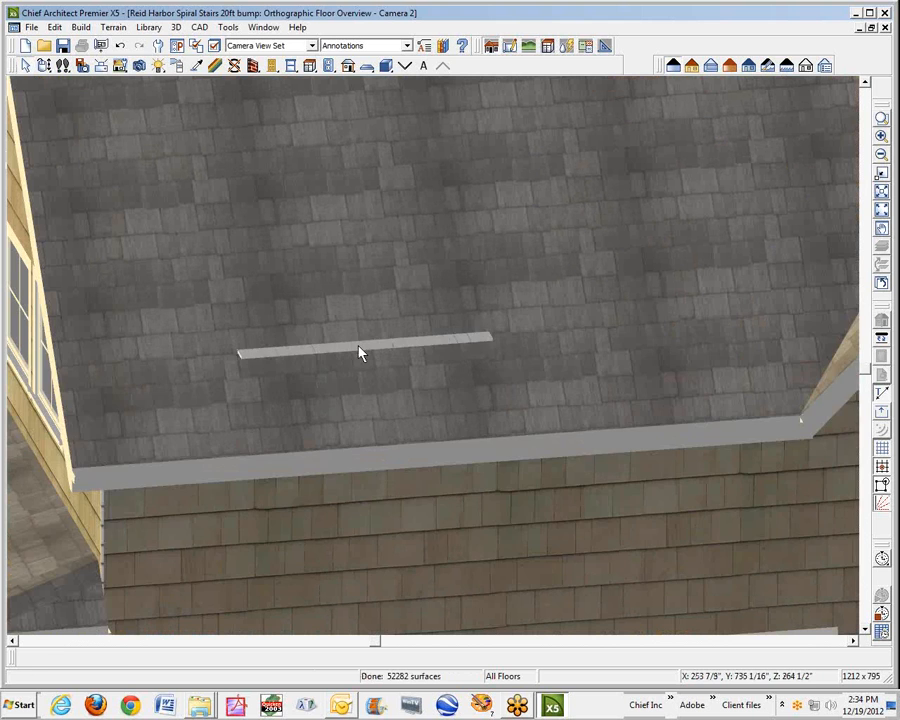
pyautogui.click(361, 352)
pyautogui.press('Escape')
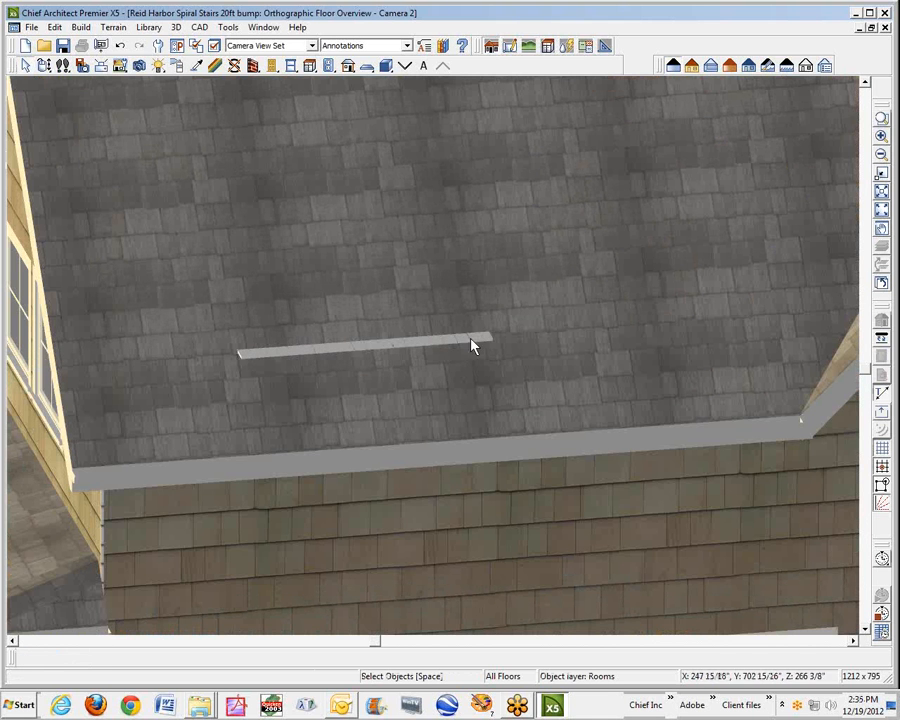
pyautogui.click(885, 28)
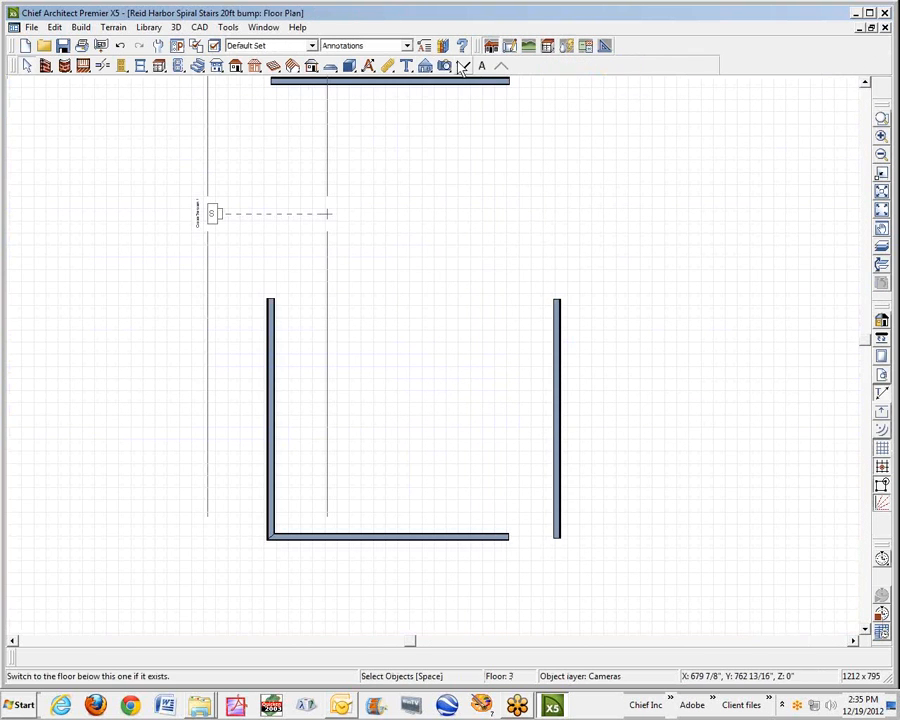
# From floor 2, reopen the cross section, measure from the strip's inner end to the house corner with the Tape Measure, and close the view
pyautogui.click(463, 66)
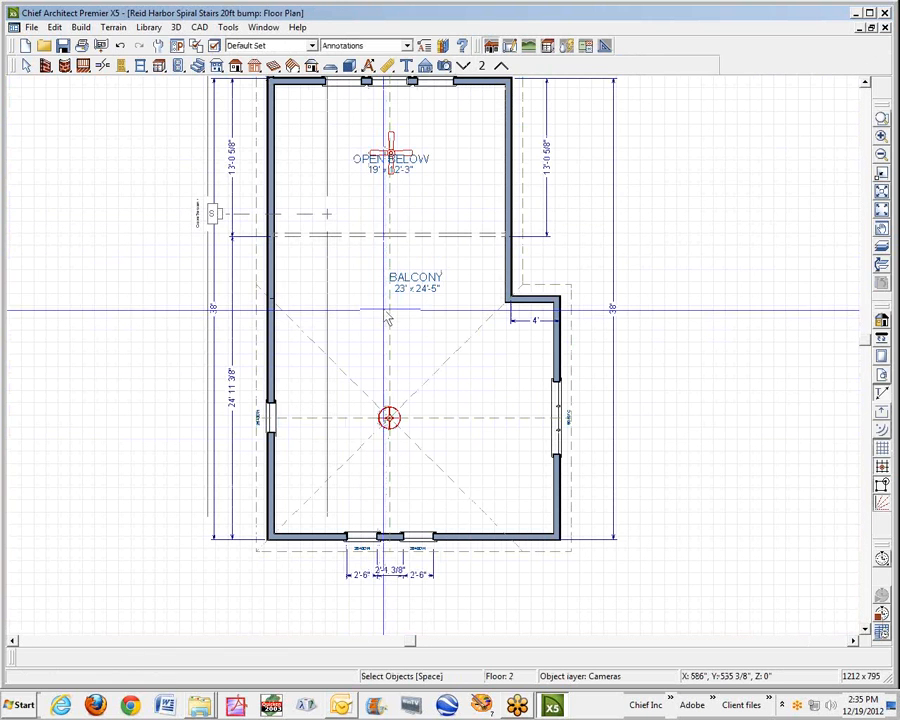
pyautogui.click(237, 231)
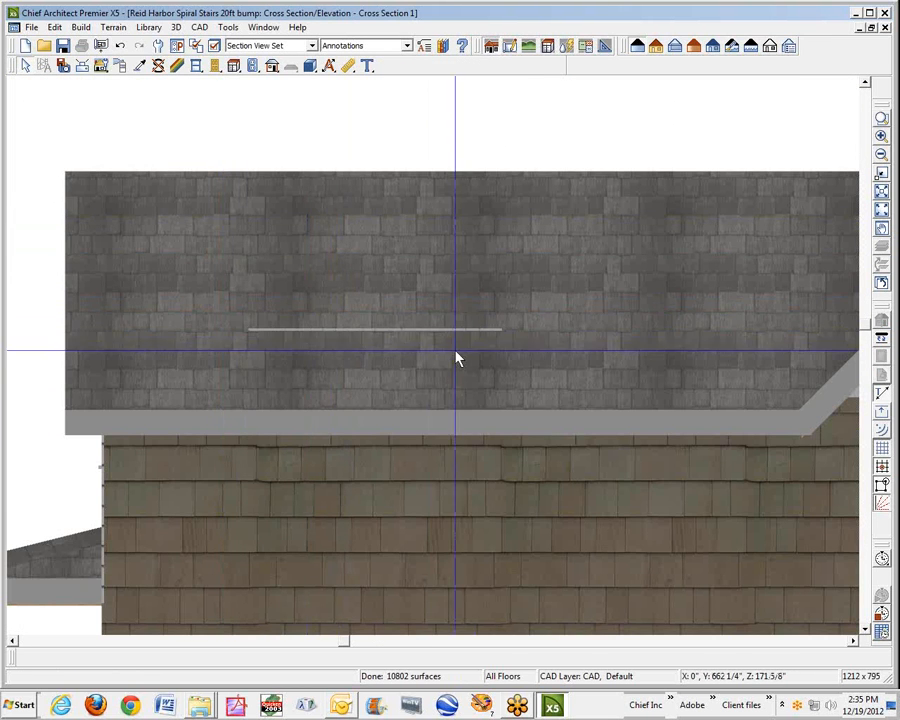
pyautogui.click(349, 66)
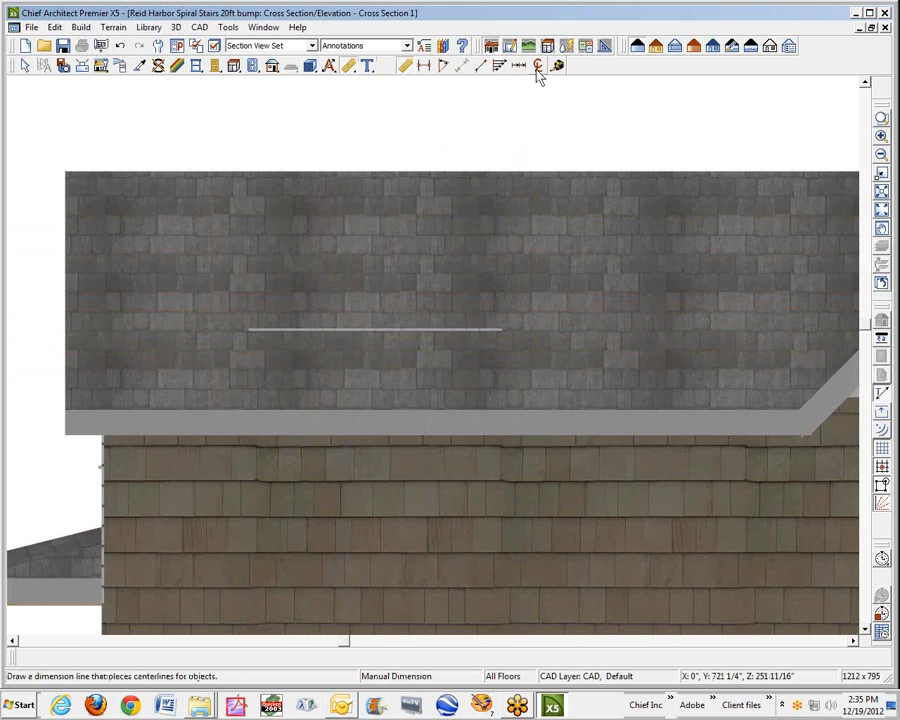
pyautogui.click(557, 65)
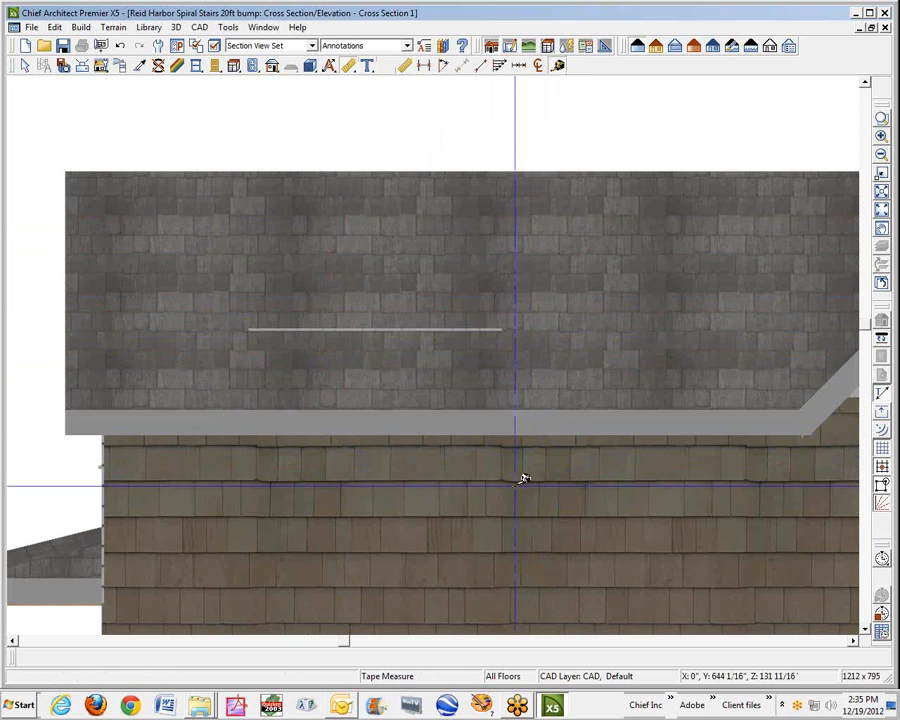
pyautogui.moveTo(503, 482); pyautogui.dragTo(110, 488)
pyautogui.hotkey('ctrl', 'w')
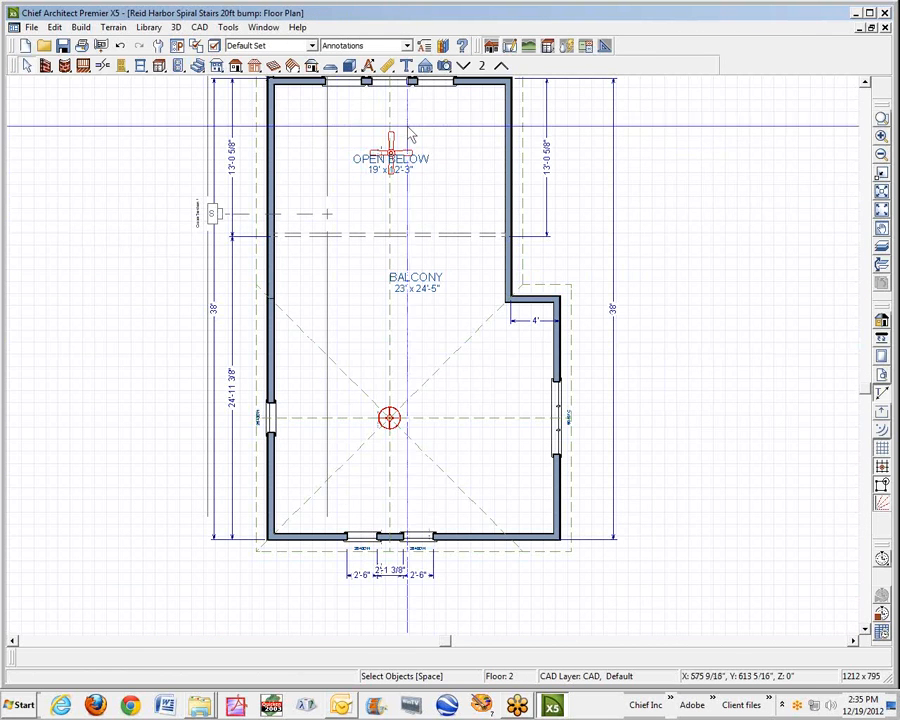
# Draw a horizontal CAD line about 19' long across the upper part of the second floor's left wall
pyautogui.click(868, 82)
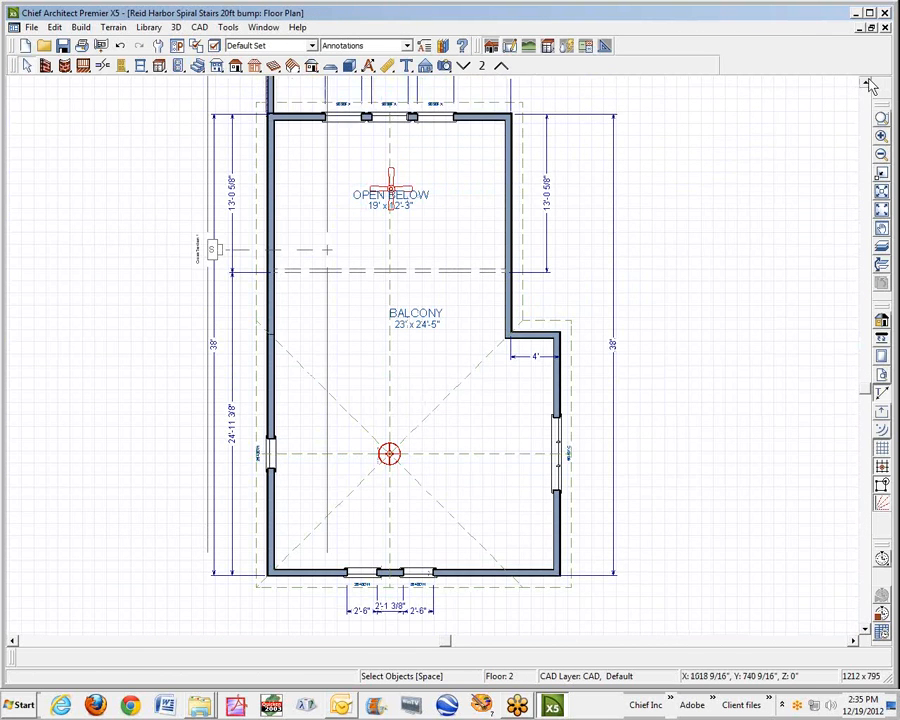
pyautogui.scroll(3, 327, 354)
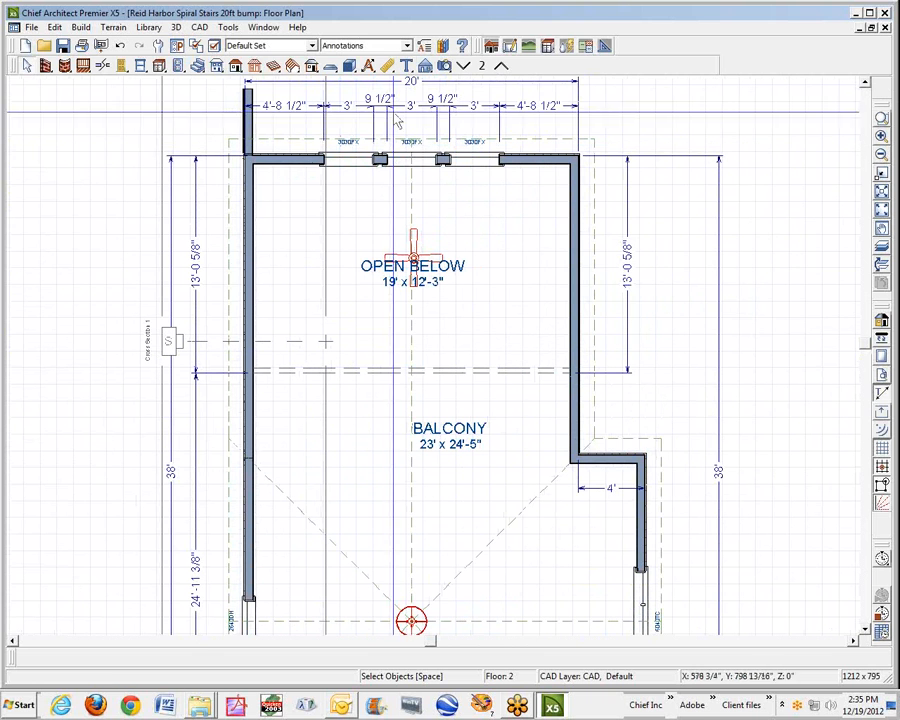
pyautogui.click(199, 27)
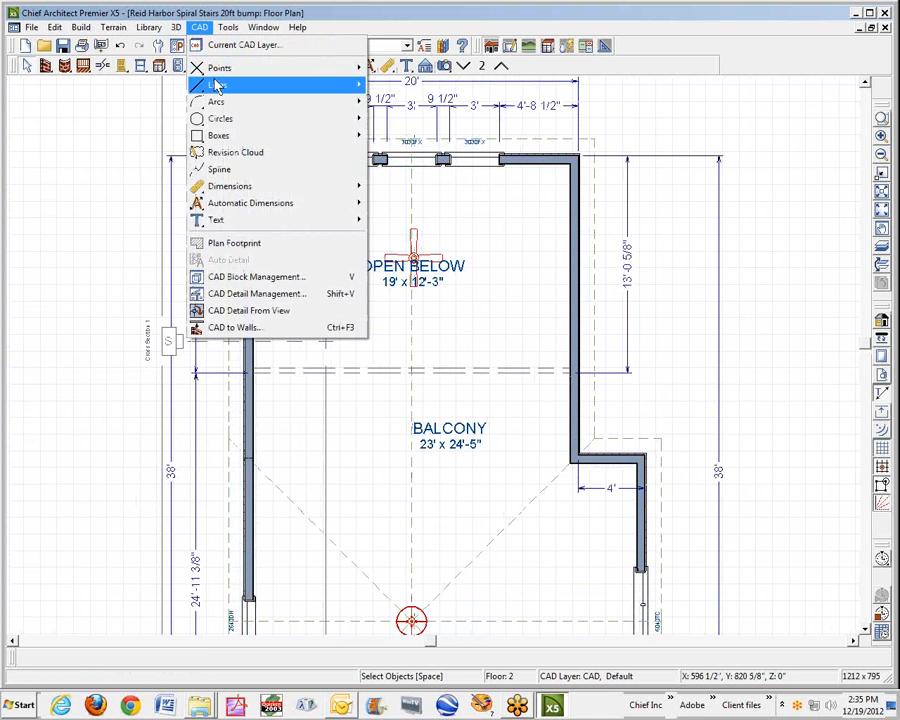
pyautogui.moveTo(214, 88)
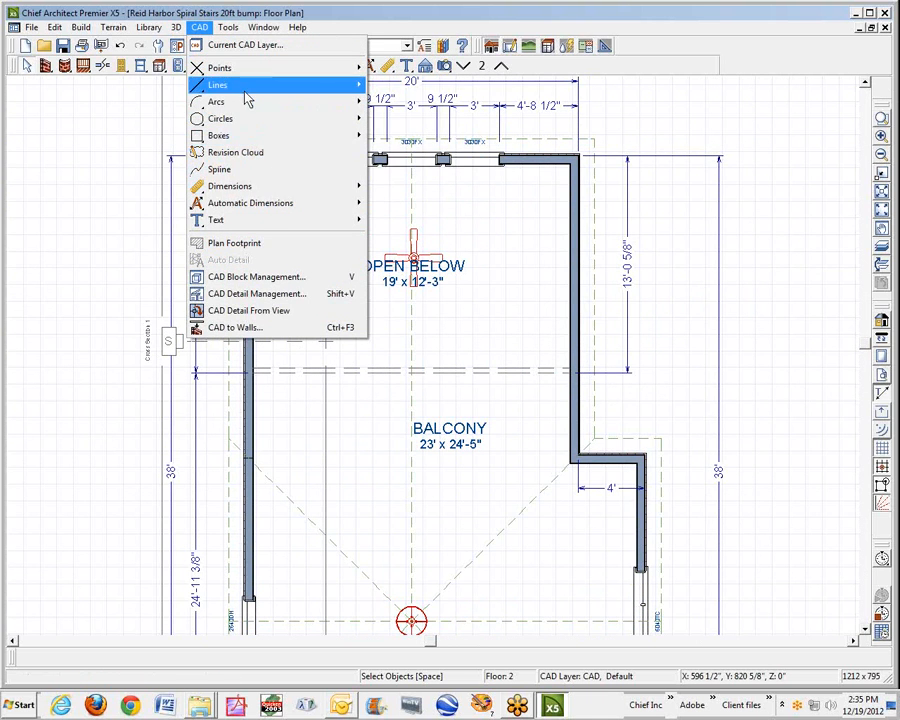
pyautogui.click(401, 88)
pyautogui.moveTo(422, 321); pyautogui.dragTo(104, 316)
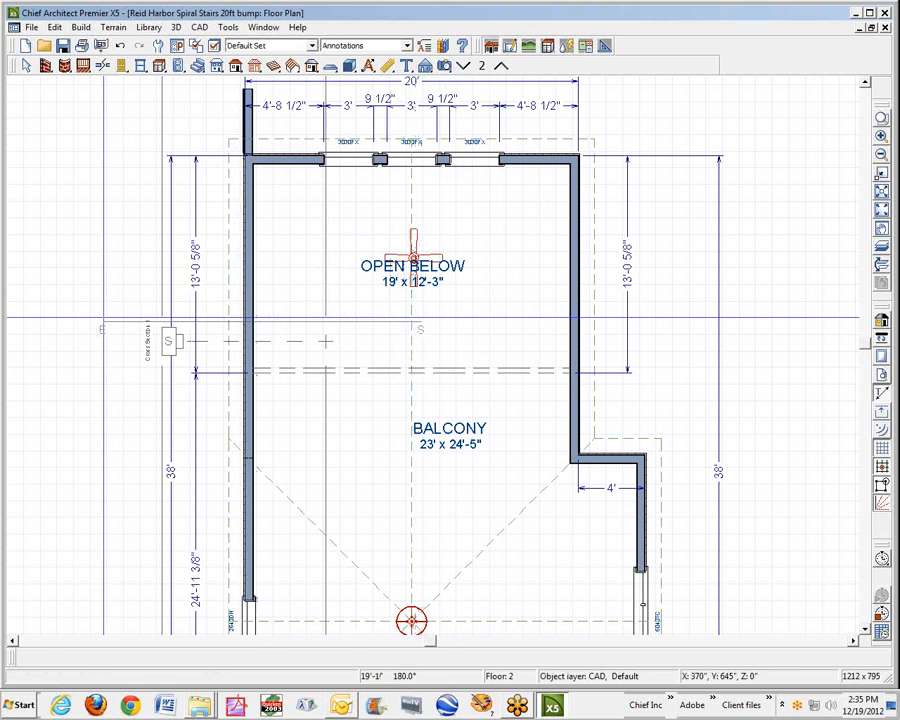
# Set the distance between the new CAD line and the window wall above it to 9'10"
pyautogui.click(321, 244)
pyautogui.write('9')
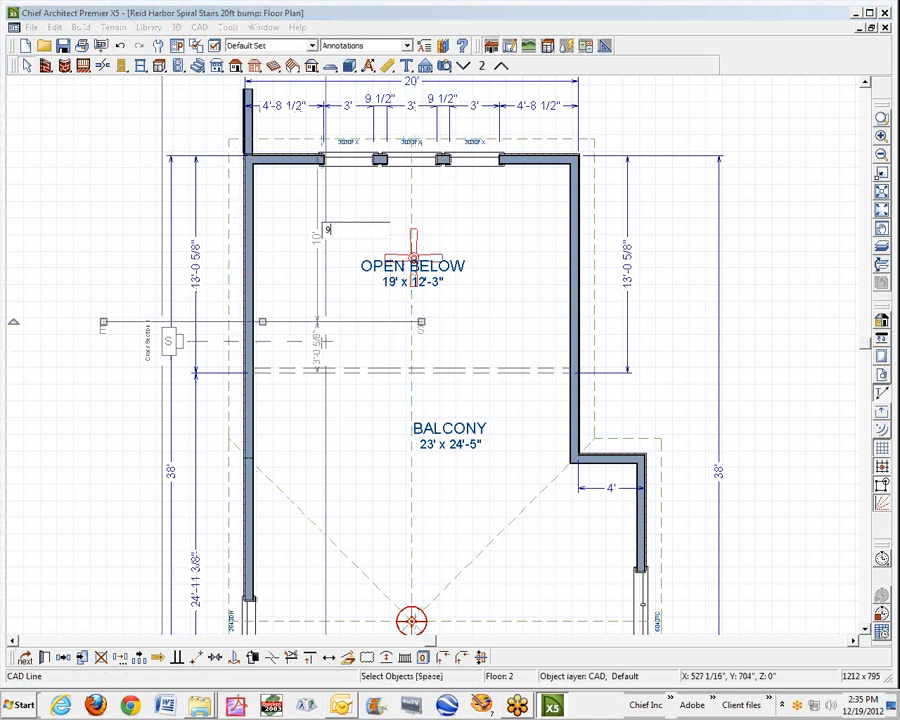
pyautogui.write("'10")
pyautogui.press('Return')
pyautogui.click(345, 358)
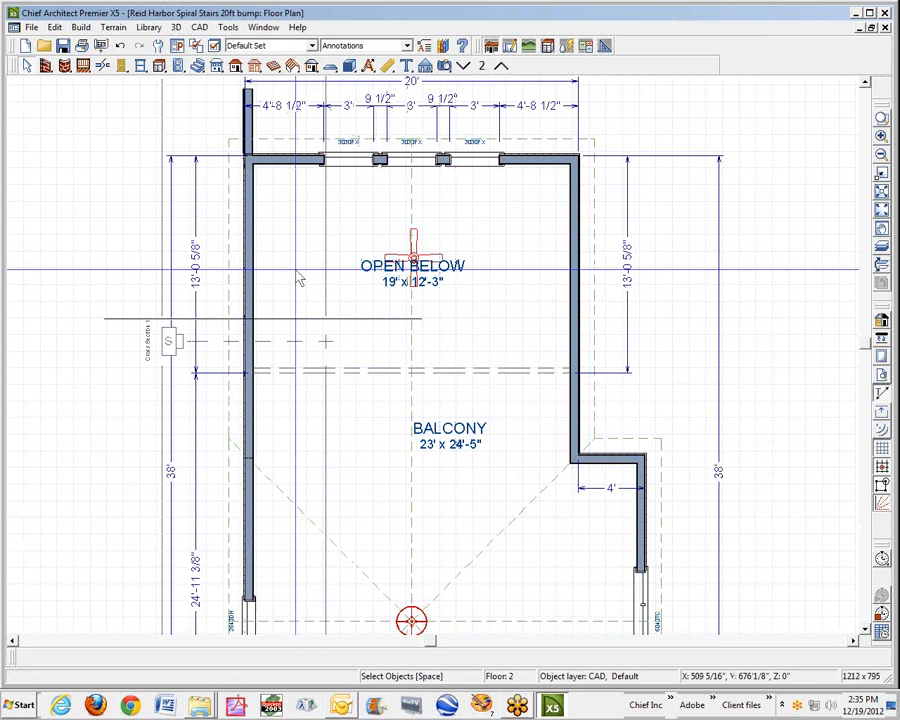
# Review the structure settings of the Open Below room on floor 2 and close its specification
pyautogui.doubleClick(359, 251)
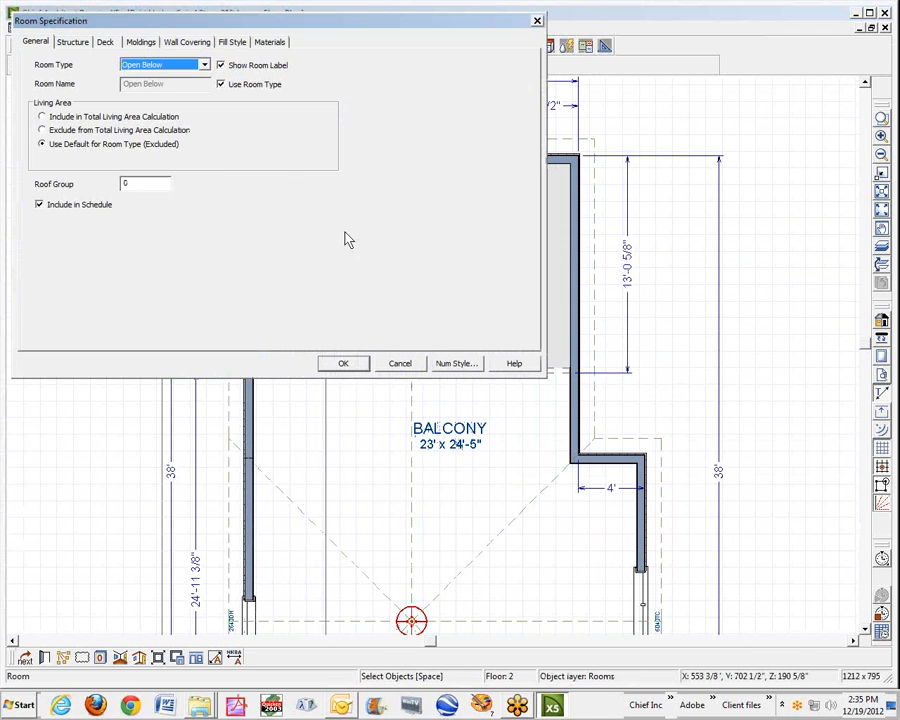
pyautogui.click(80, 43)
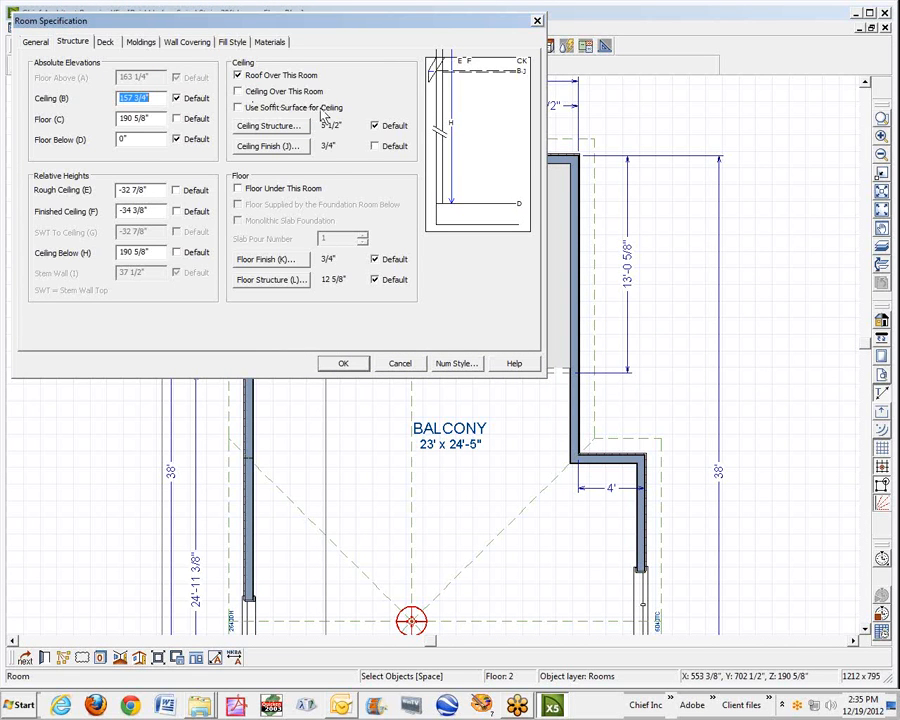
pyautogui.click(343, 364)
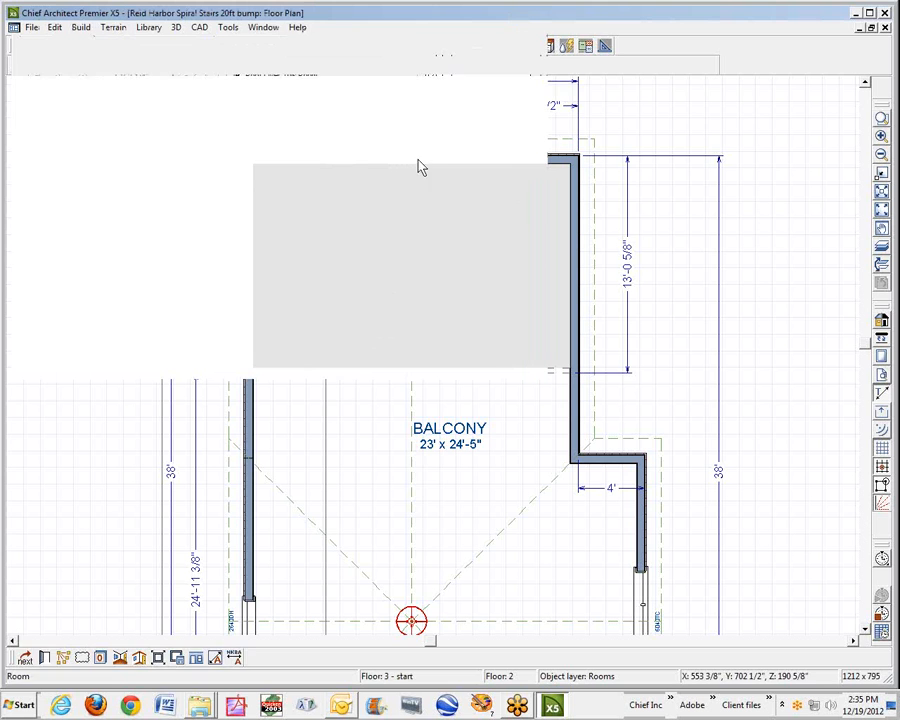
# Create a full camera view from the balcony toward the window wall and inspect the strip above the upper windows
pyautogui.click(311, 65)
pyautogui.moveTo(448, 528); pyautogui.dragTo(330, 260)
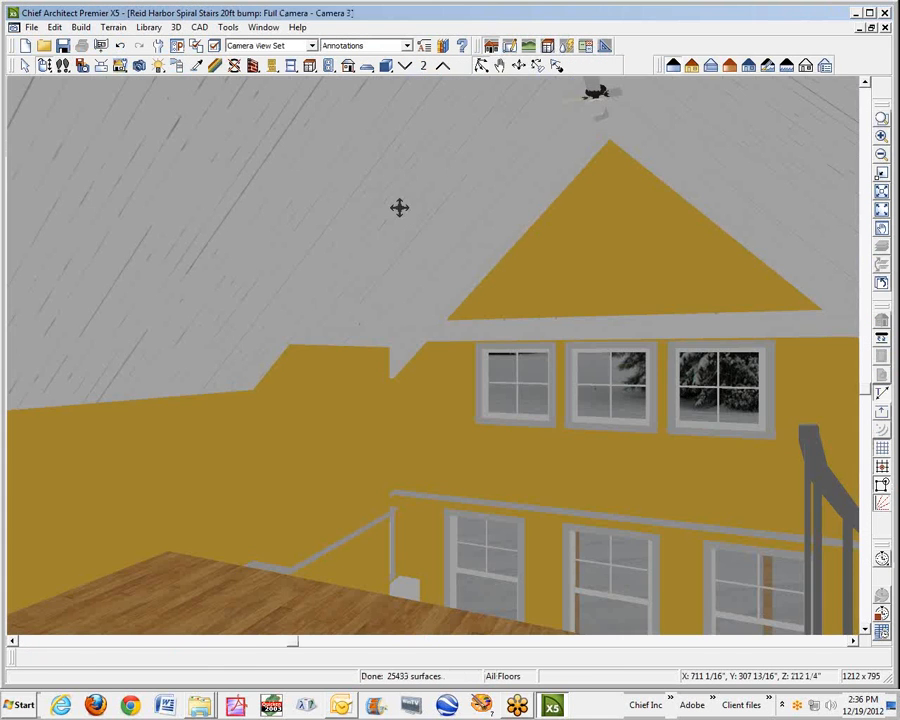
pyautogui.scroll(-2, 389, 263)
pyautogui.scroll(-2, 389, 263)
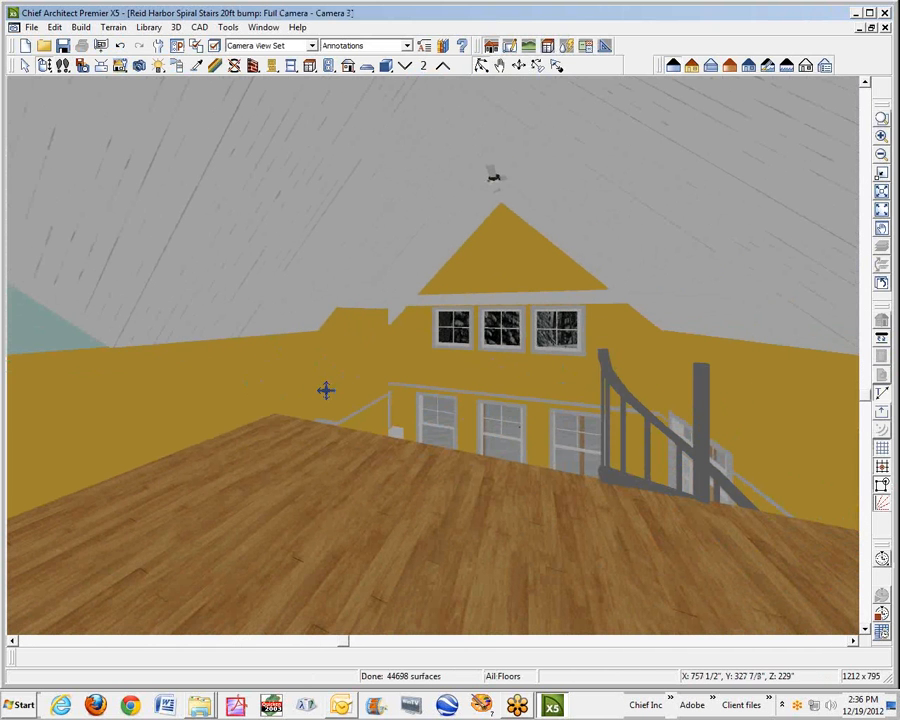
pyautogui.scroll(-2, 325, 389)
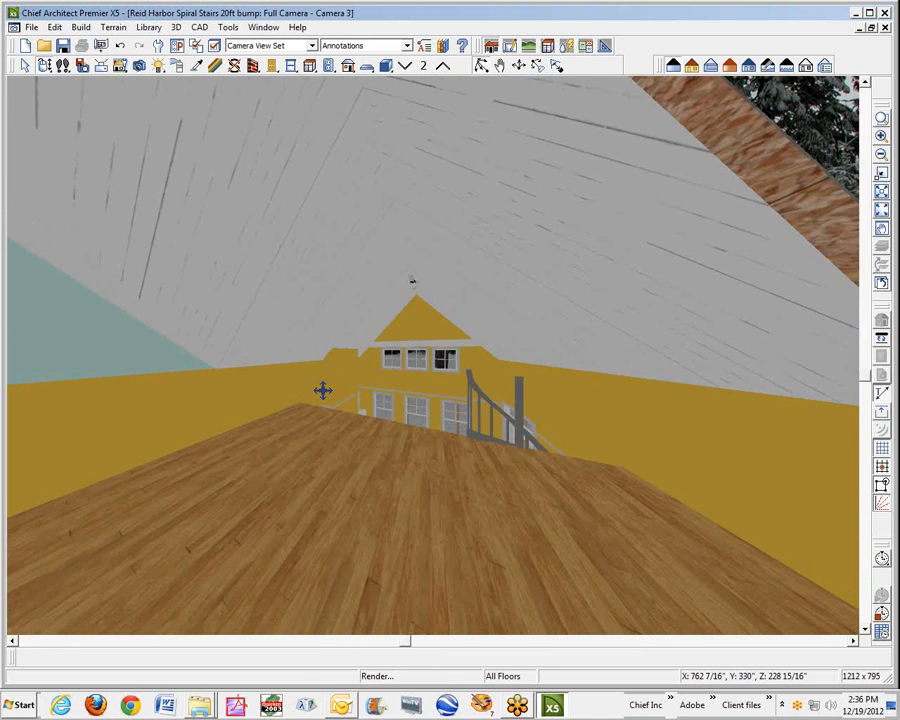
pyautogui.scroll(2, 321, 388)
pyautogui.scroll(3, 406, 335)
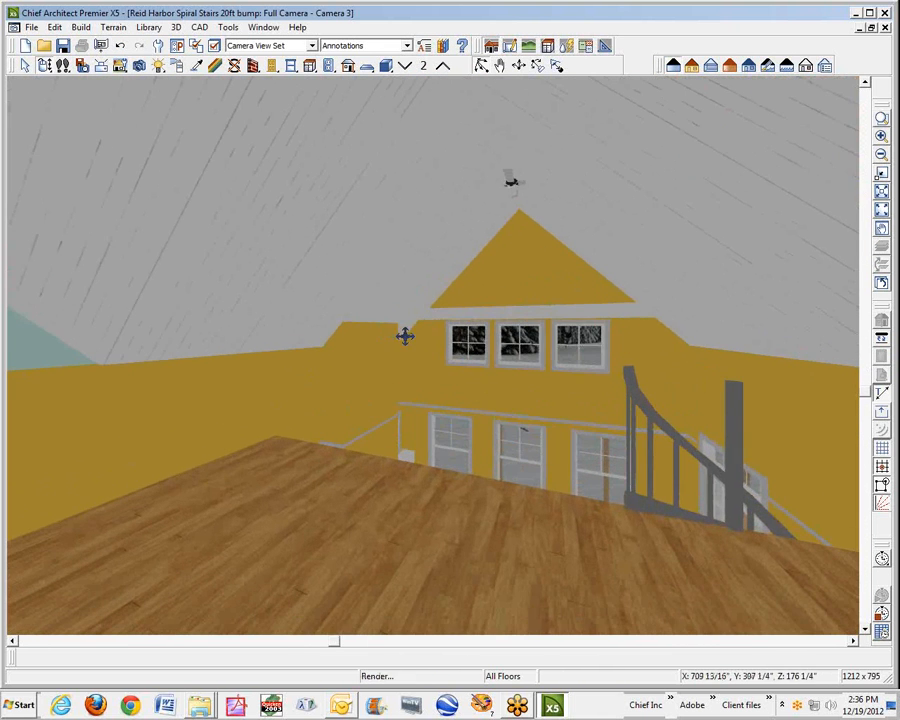
pyautogui.scroll(1, 418, 308)
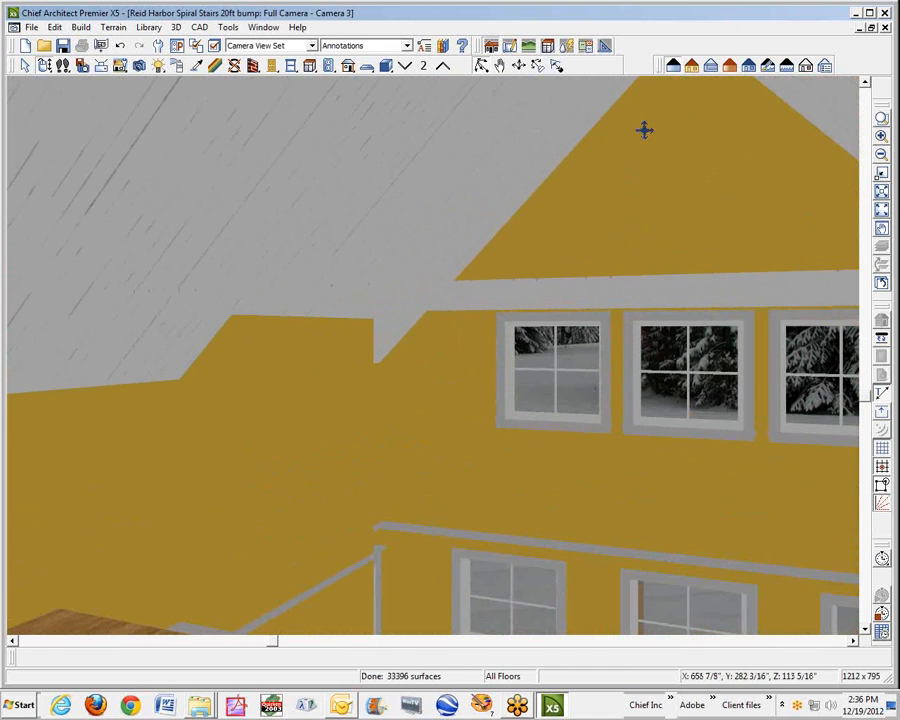
# Switch the camera view to line rendering and disable Ceiling Over This Room for the room below the strip
pyautogui.click(690, 67)
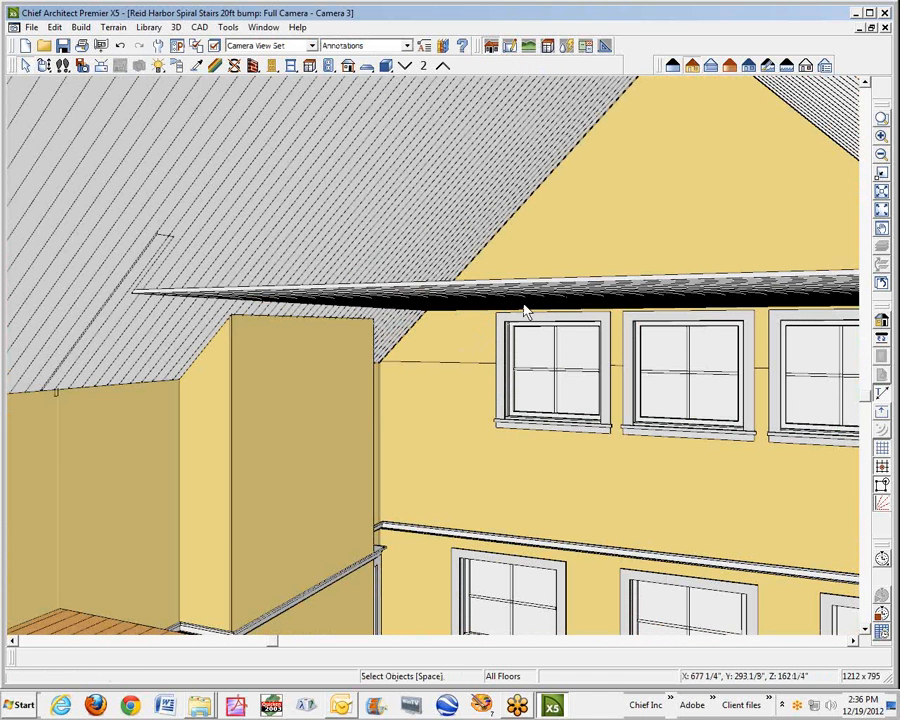
pyautogui.rightClick(413, 591)
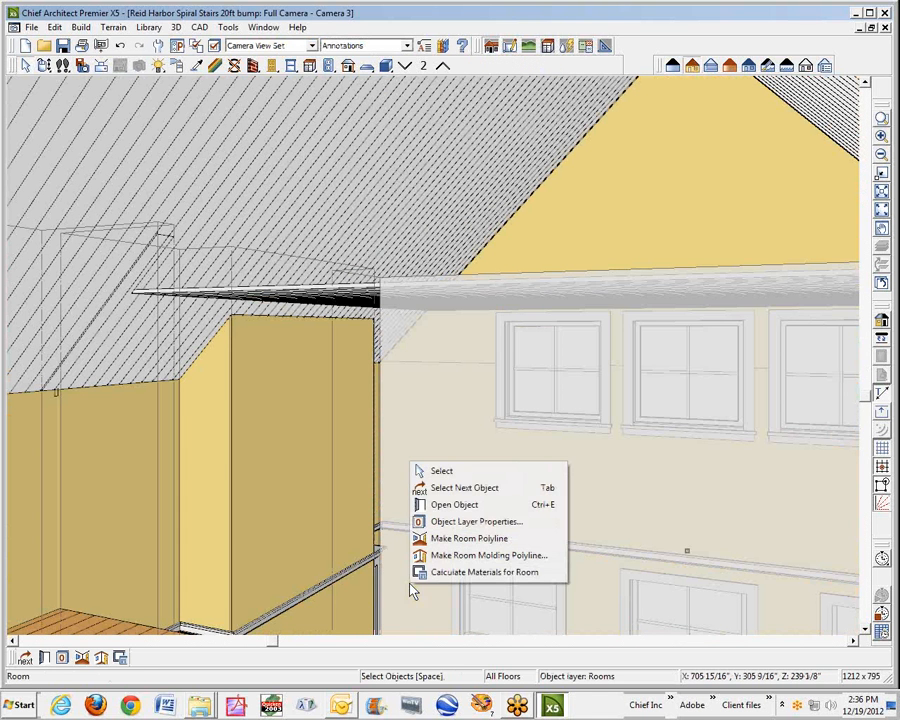
pyautogui.click(463, 504)
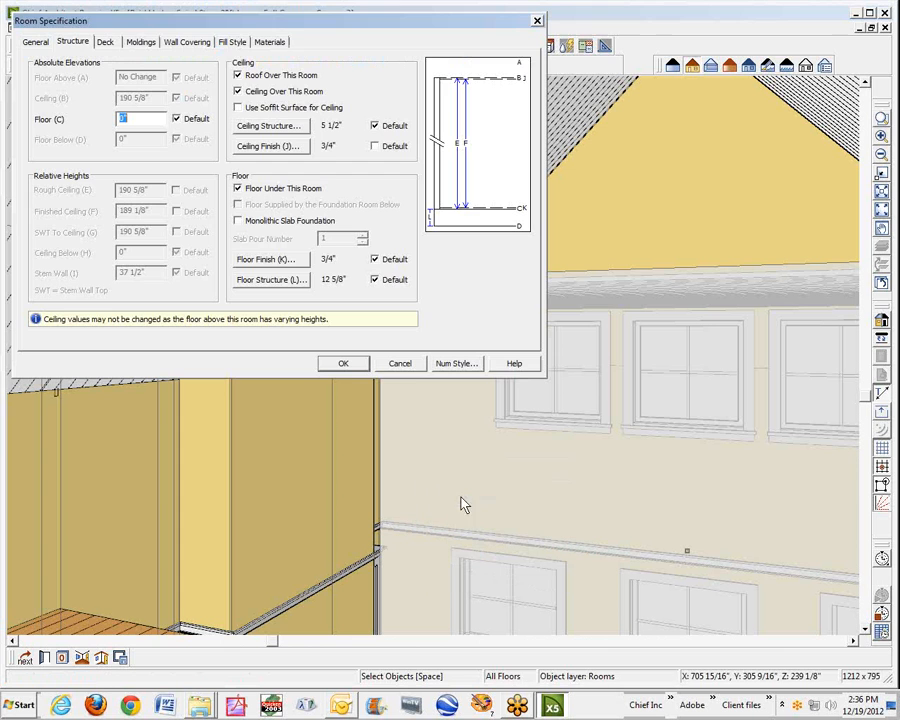
pyautogui.click(250, 92)
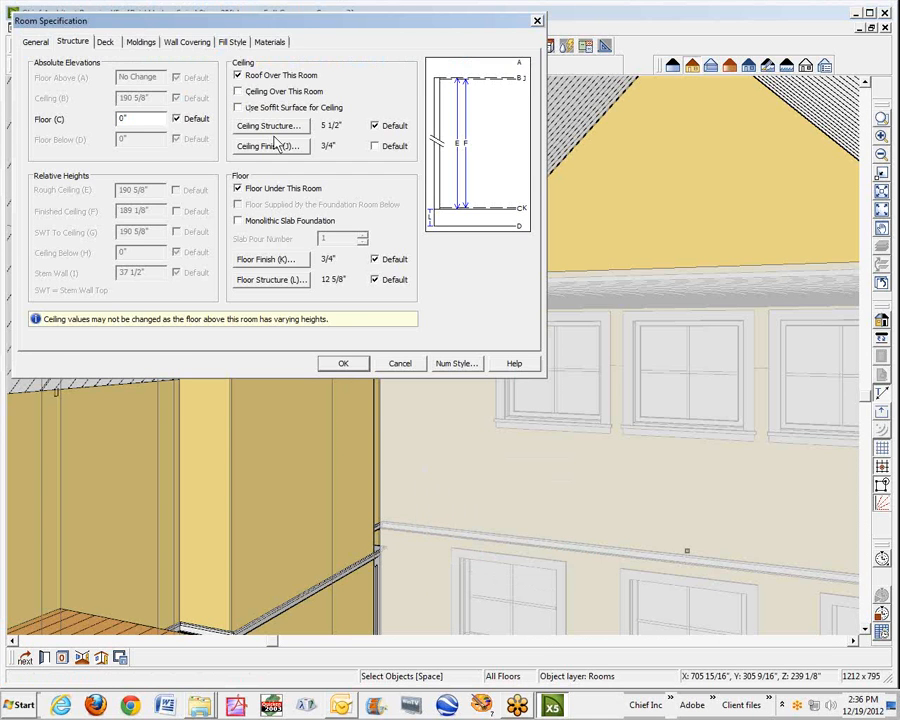
pyautogui.click(345, 364)
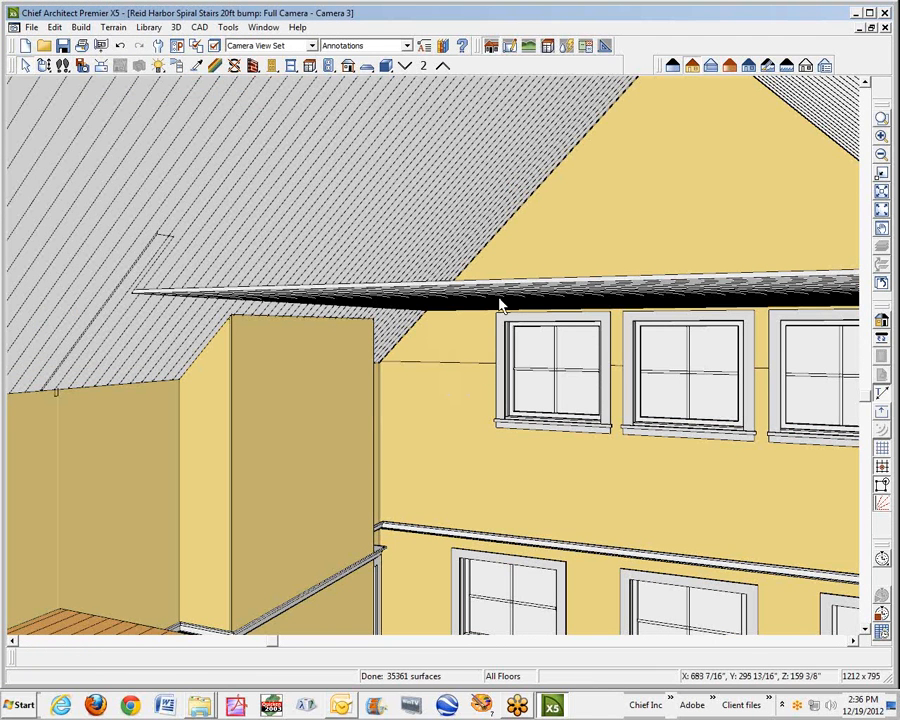
# Review the same room's materials and structure, and replace its plank ceiling finish layer with a newly inserted layer
pyautogui.rightClick(490, 480)
pyautogui.rightClick(437, 458)
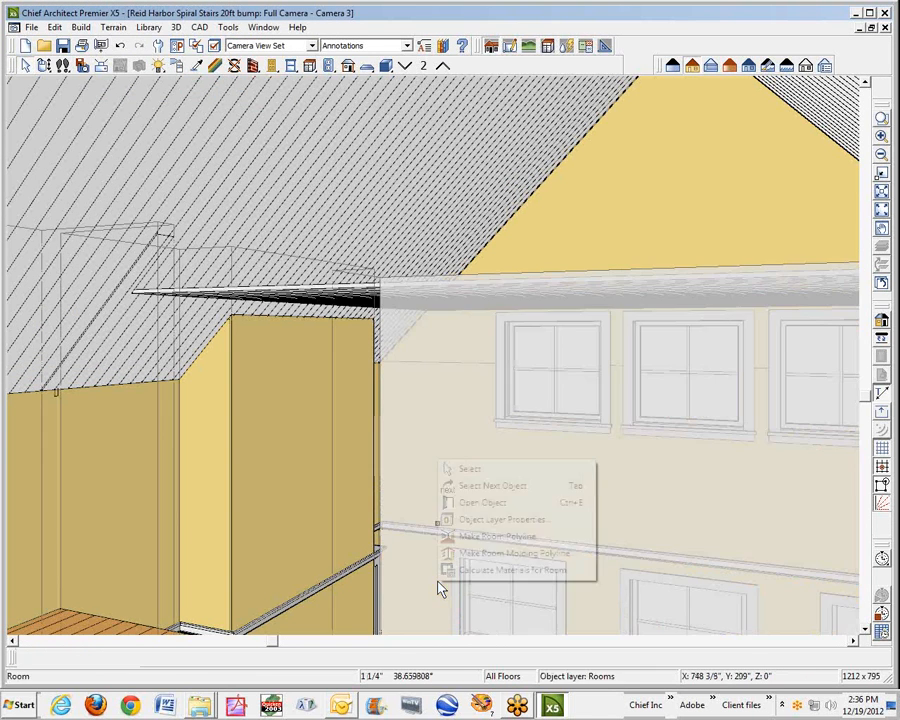
pyautogui.click(500, 502)
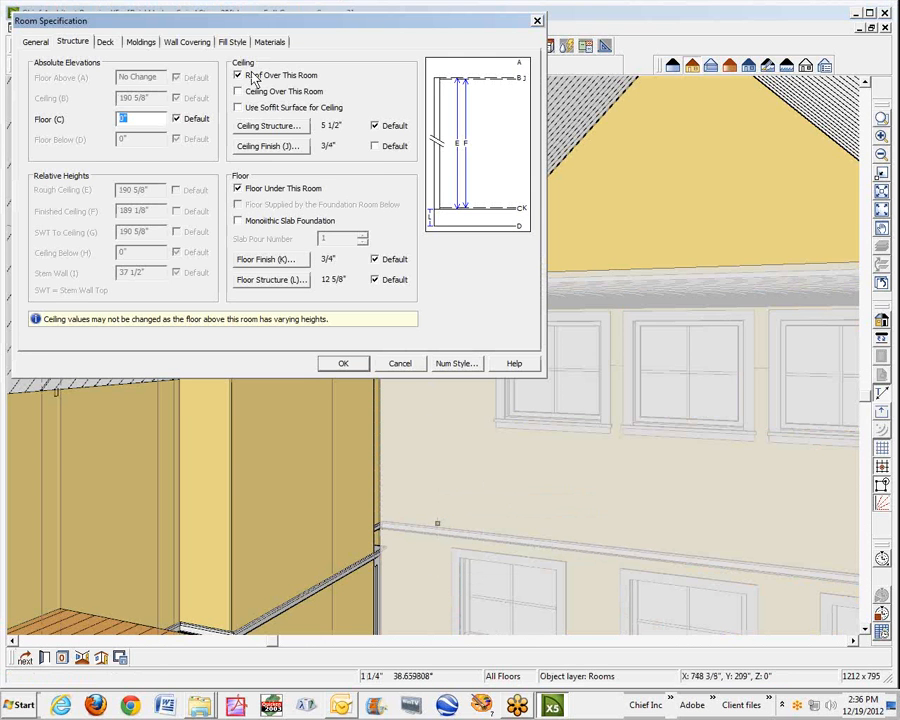
pyautogui.click(272, 41)
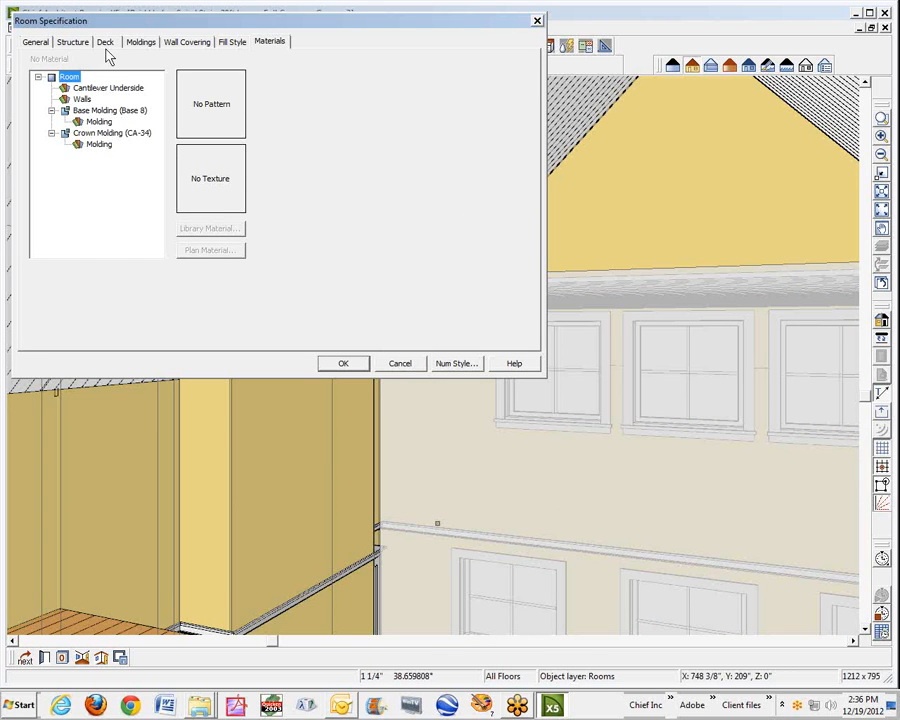
pyautogui.click(73, 43)
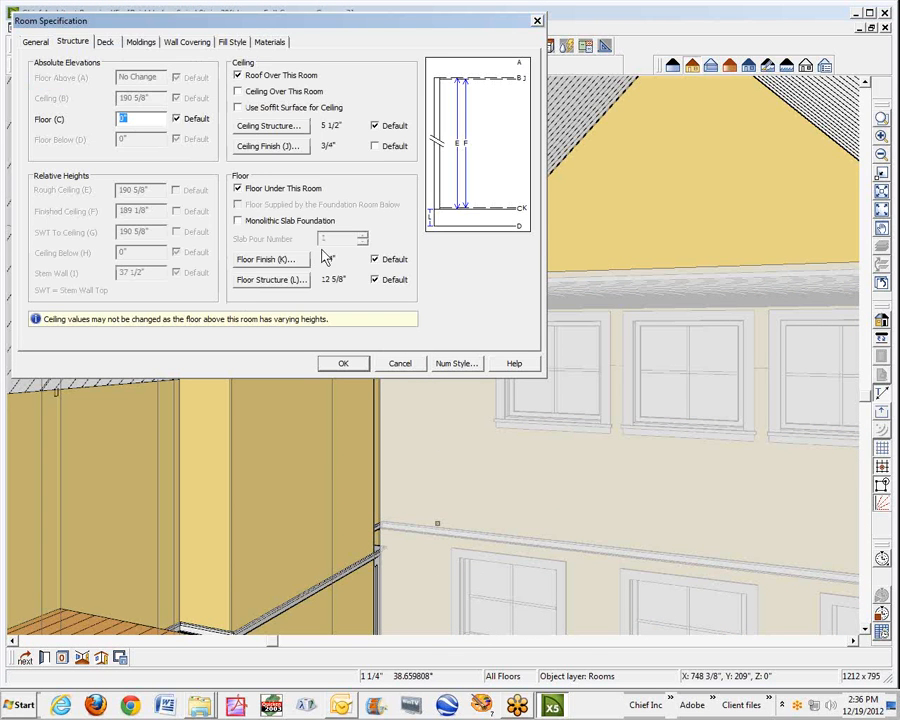
pyautogui.click(268, 147)
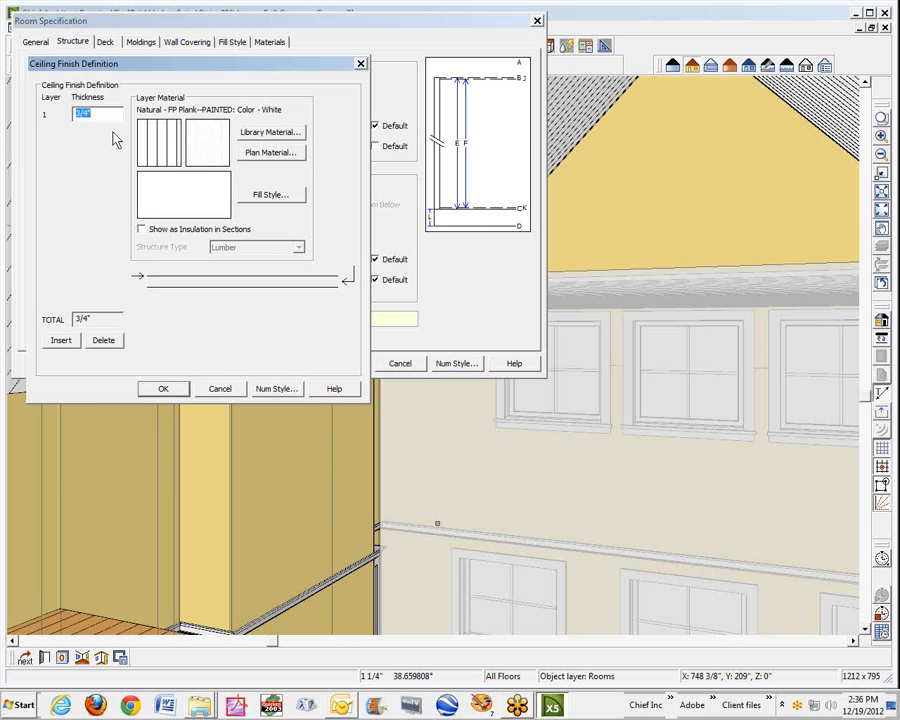
pyautogui.click(104, 342)
pyautogui.click(60, 341)
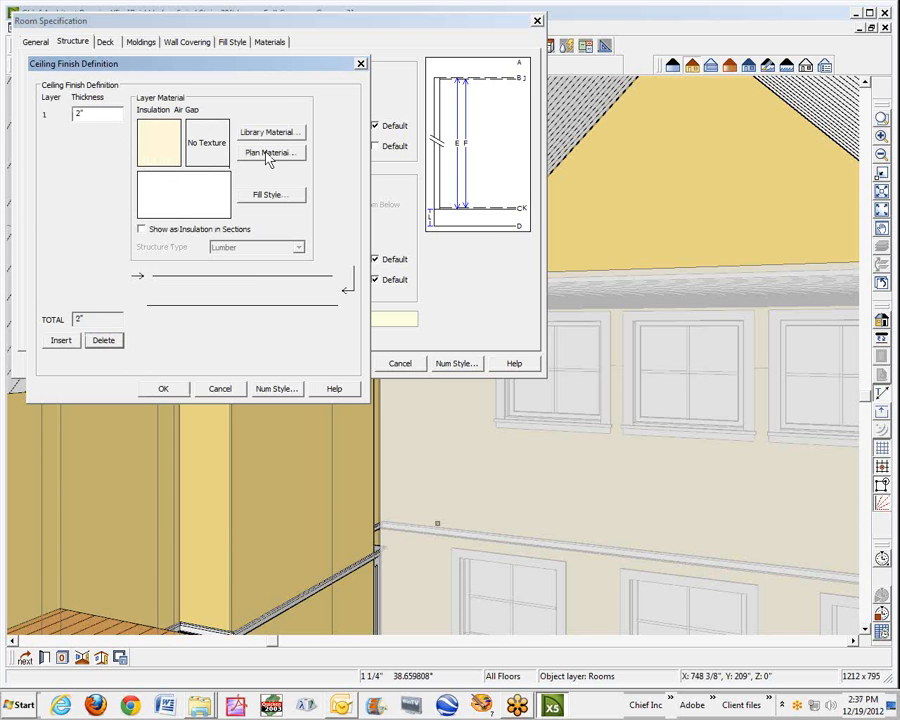
# Assign the Misc library material Opening (no material) to the ceiling finish layer and apply the room changes
pyautogui.click(285, 132)
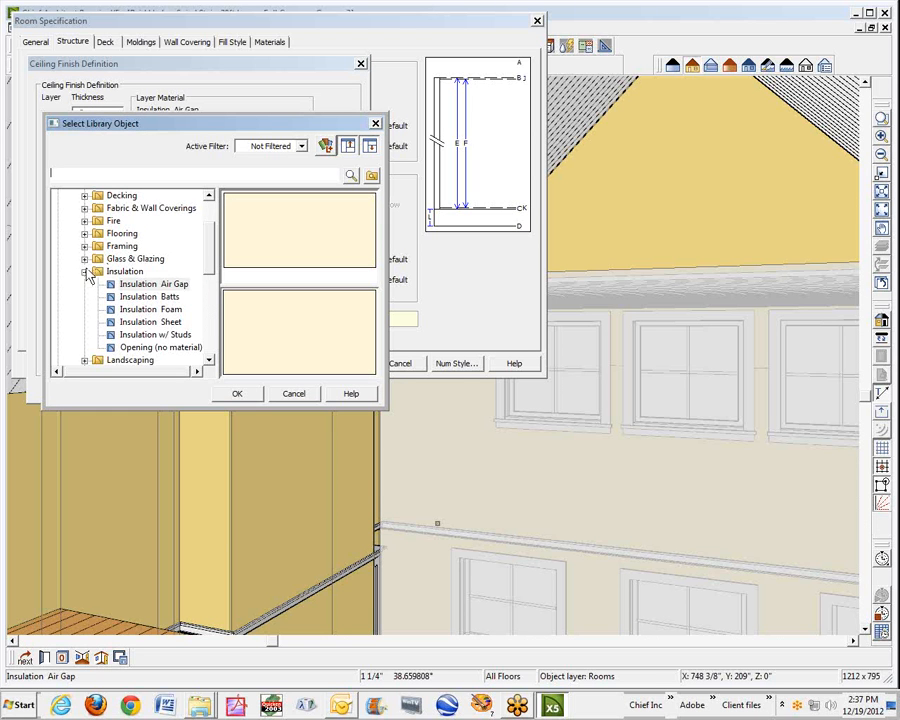
pyautogui.click(86, 272)
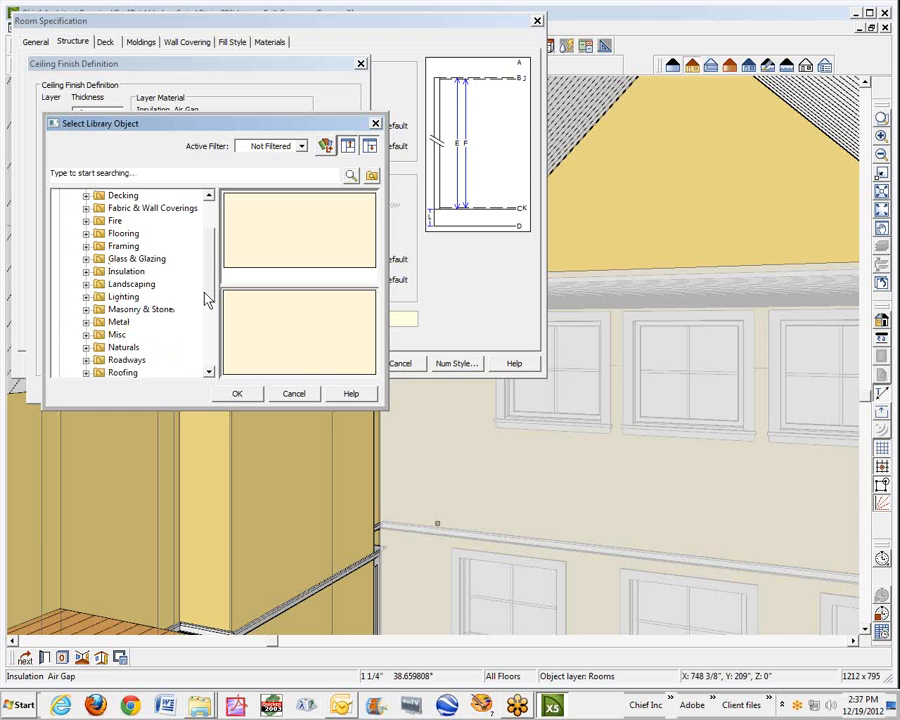
pyautogui.click(87, 335)
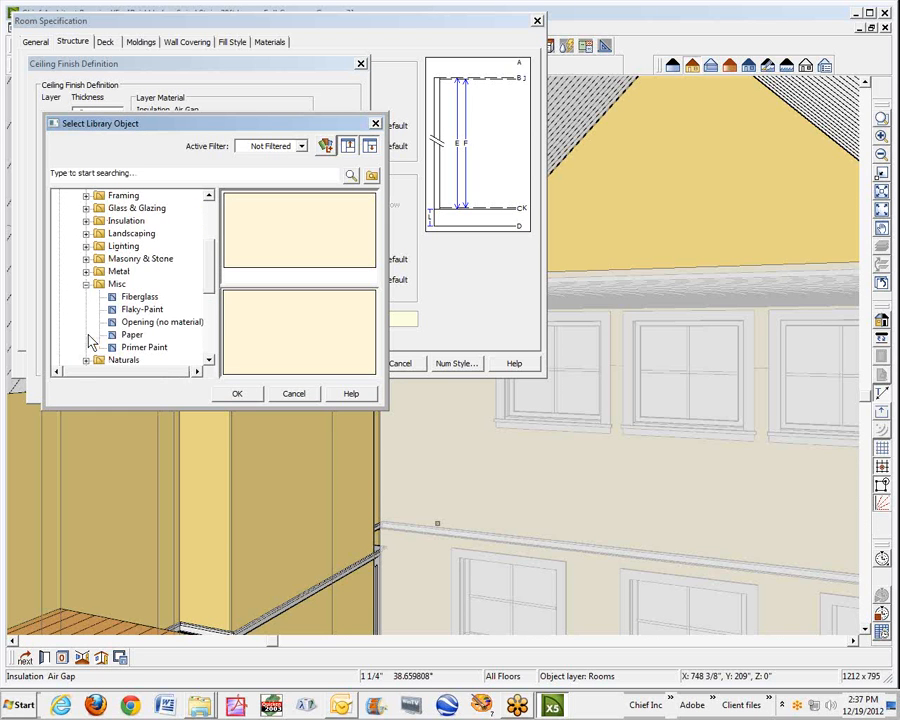
pyautogui.click(155, 323)
pyautogui.click(237, 393)
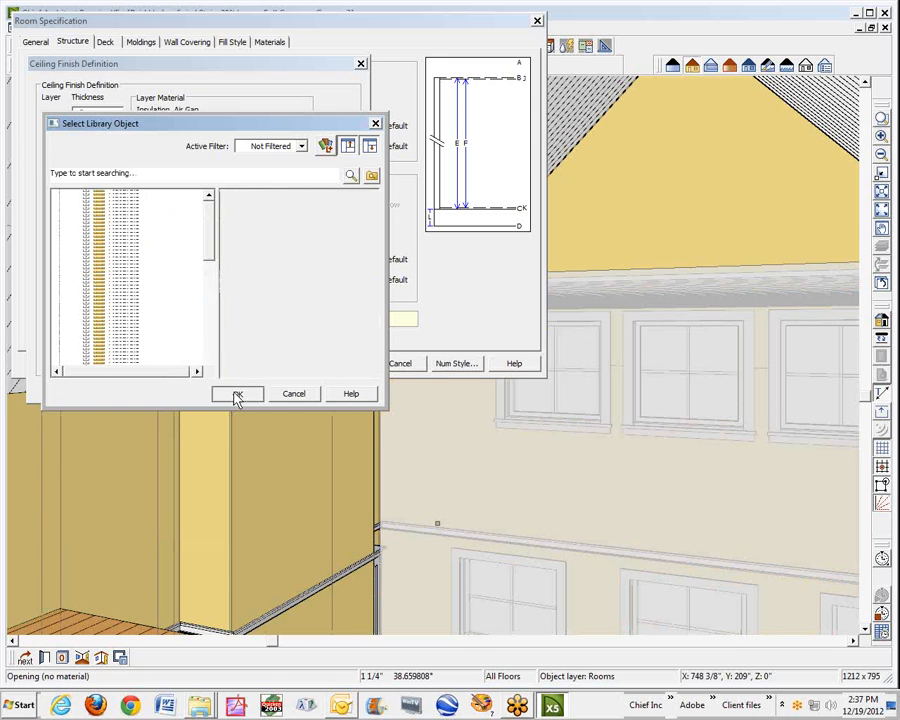
pyautogui.click(165, 390)
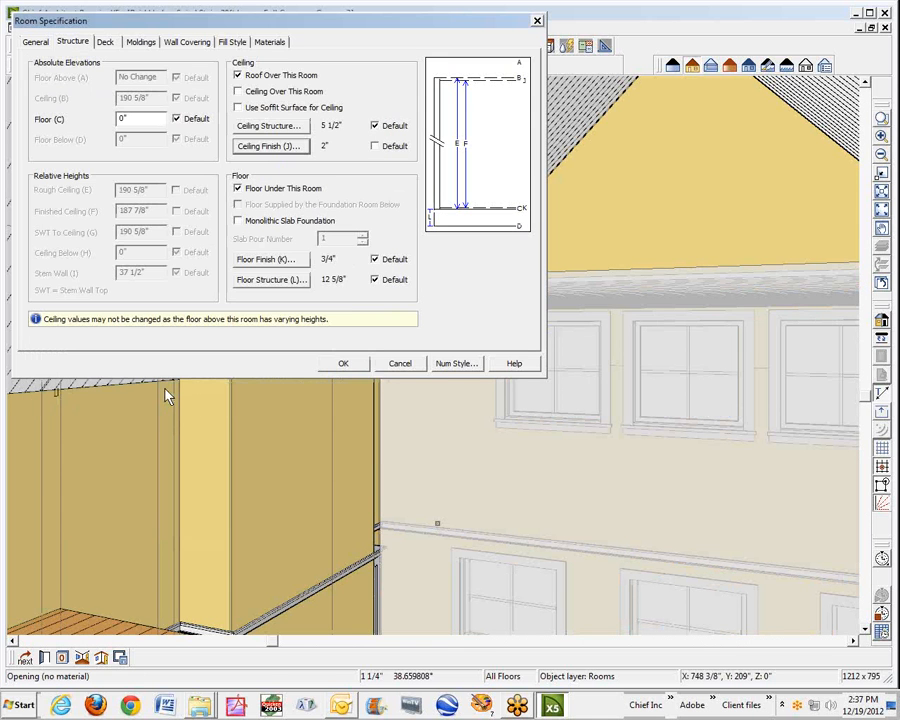
pyautogui.click(352, 365)
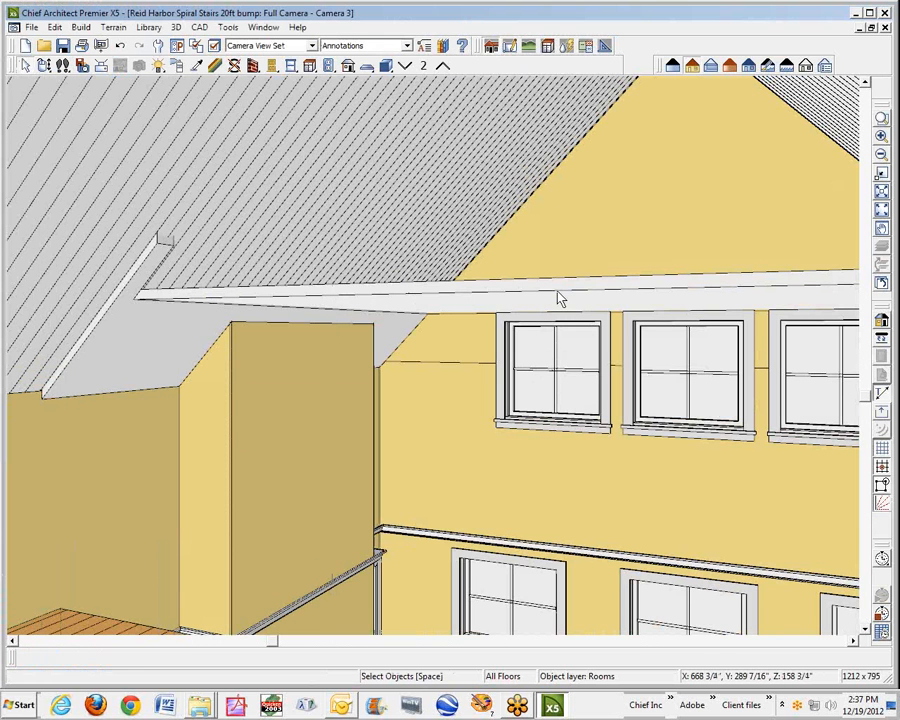
# Switch the camera view back to textured rendering, check the gable wall for the strip, and return to the floor plan
pyautogui.click(675, 70)
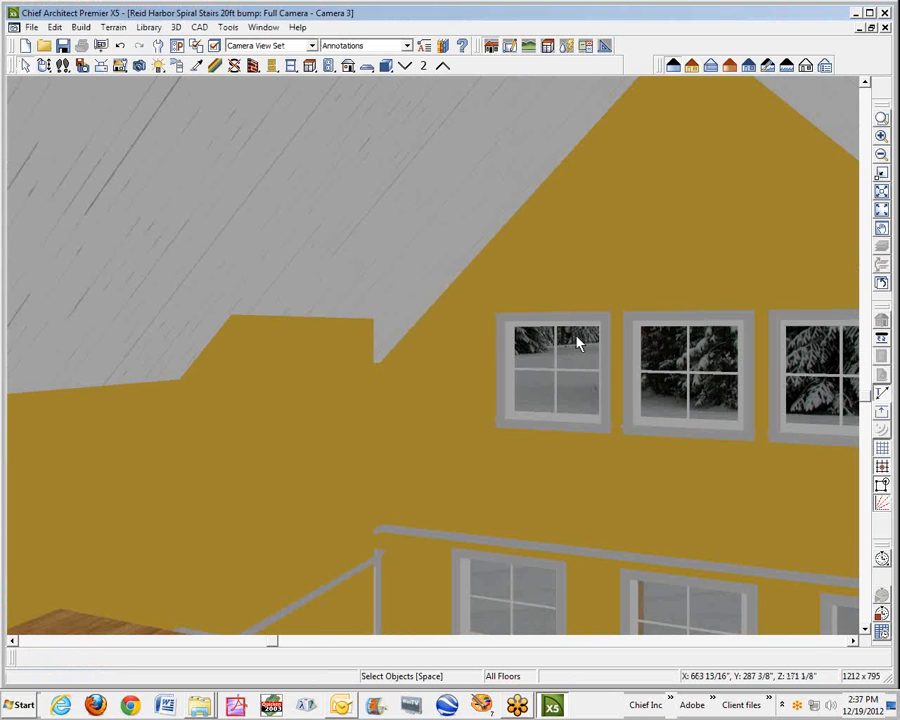
pyautogui.scroll(-5, 555, 320)
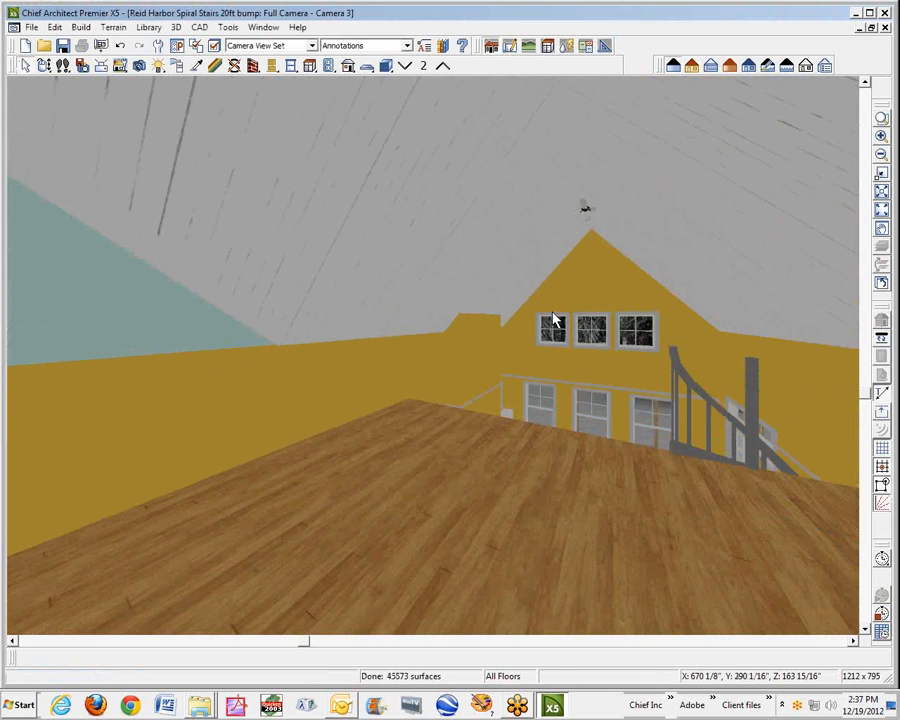
pyautogui.scroll(1, 554, 315)
pyautogui.hotkey('ctrl', 'Tab')
pyautogui.press('space')
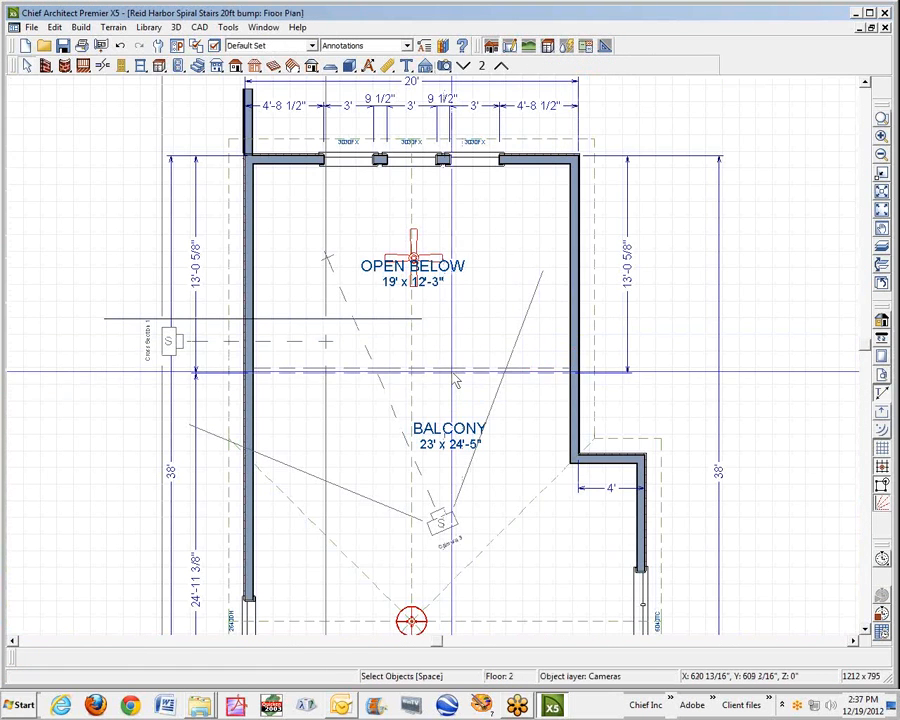
# Turn off Invisible for the wall between Open Below and Balcony and make it a railing
pyautogui.click(451, 373)
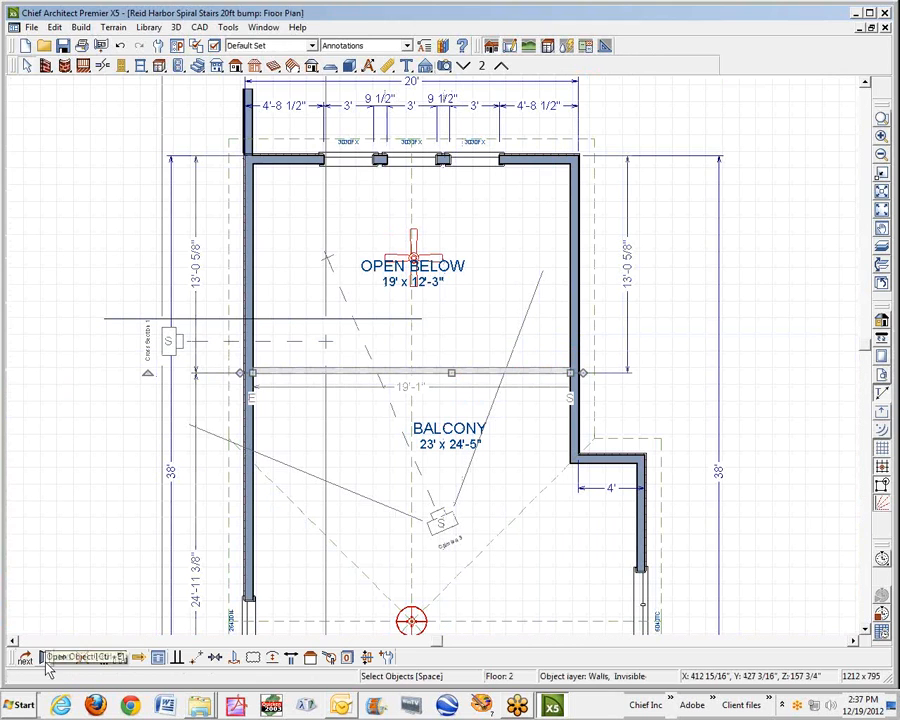
pyautogui.click(45, 660)
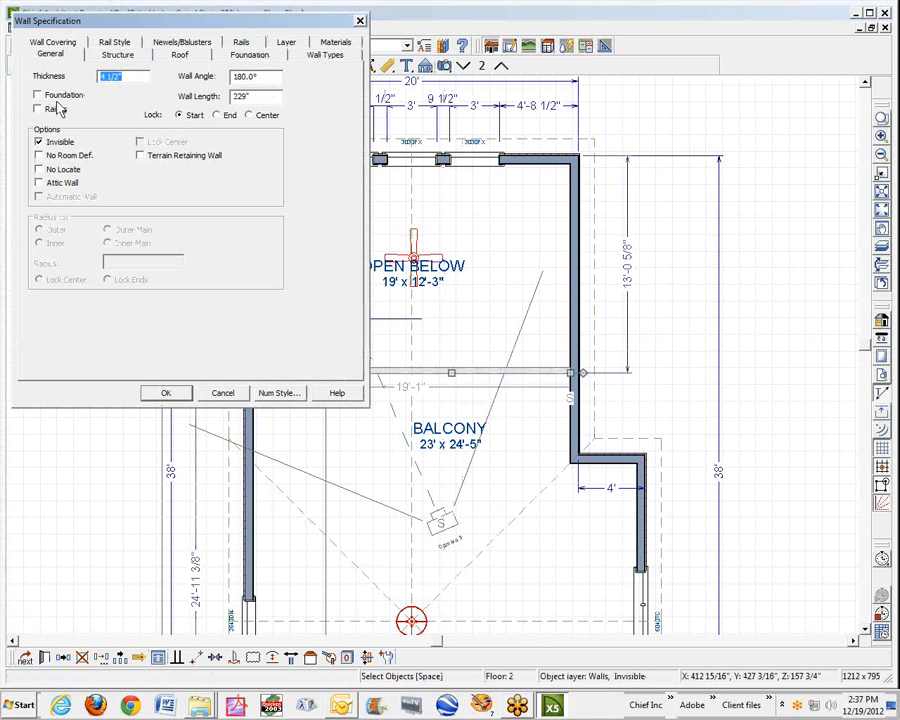
pyautogui.click(39, 142)
pyautogui.click(37, 108)
# Set the wall's railing height to 42", turn off the newel and baluster default, and enable Draw Newels/Balusters
pyautogui.click(306, 57)
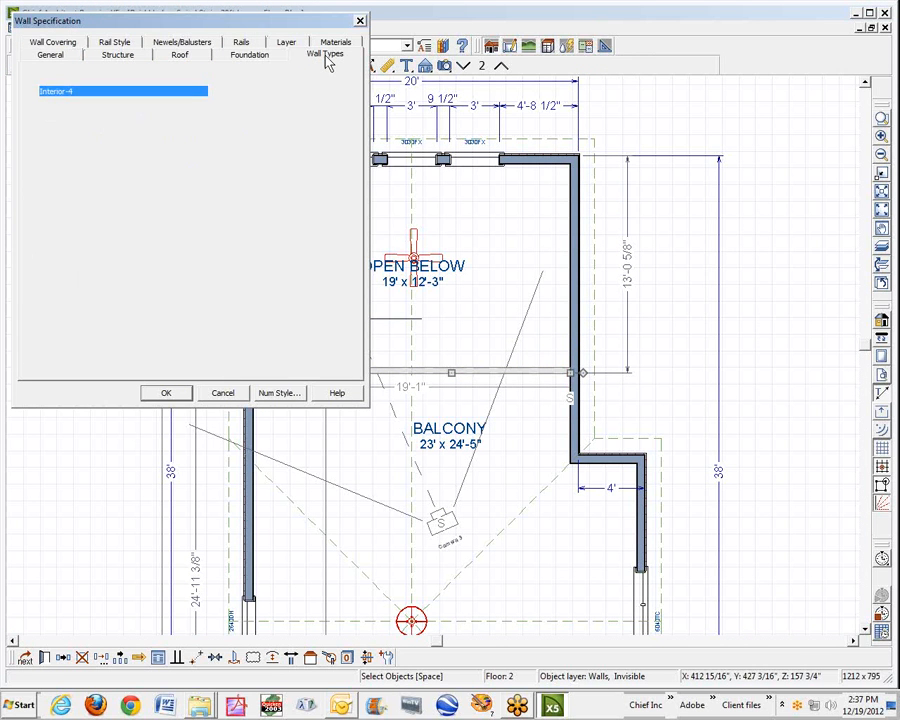
pyautogui.click(182, 44)
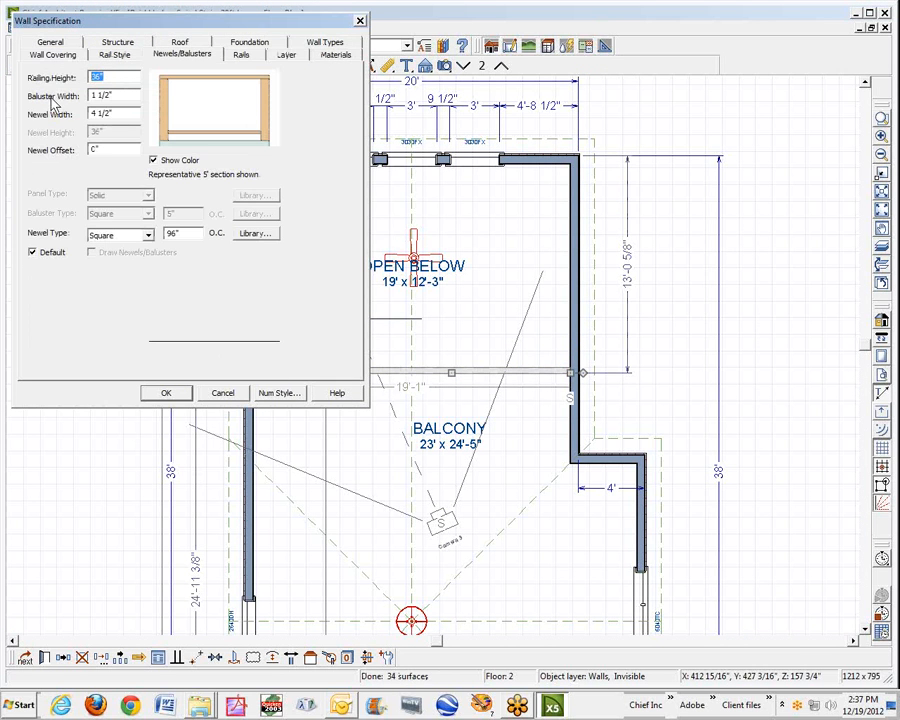
pyautogui.write("4'")
pyautogui.click(57, 253)
pyautogui.click(92, 253)
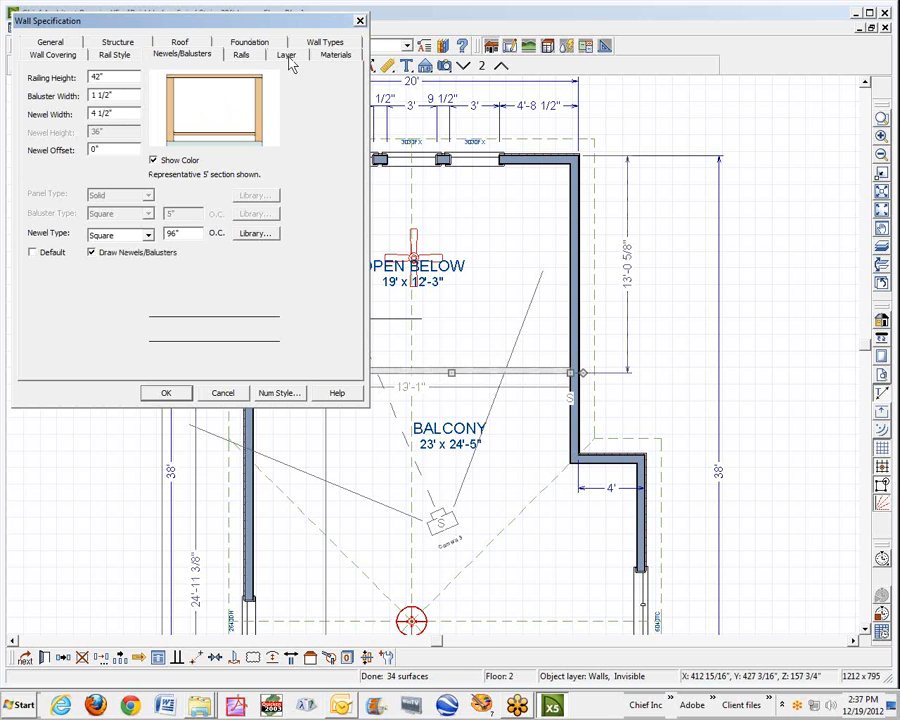
# Set the rail style of the wall between Open Below and Balcony to Balusters and apply the wall changes
pyautogui.click(131, 60)
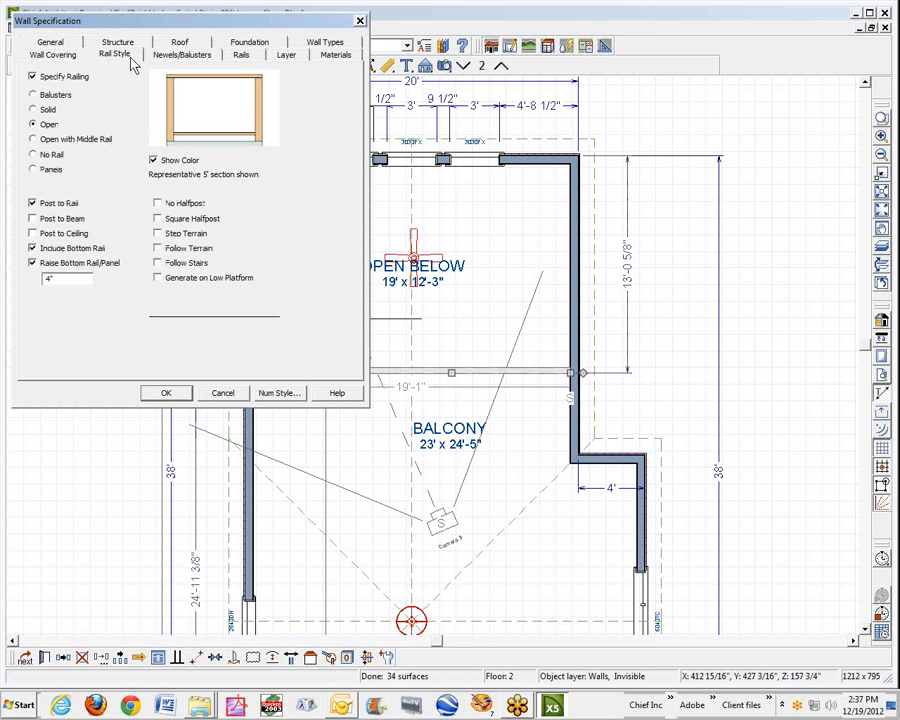
pyautogui.click(44, 95)
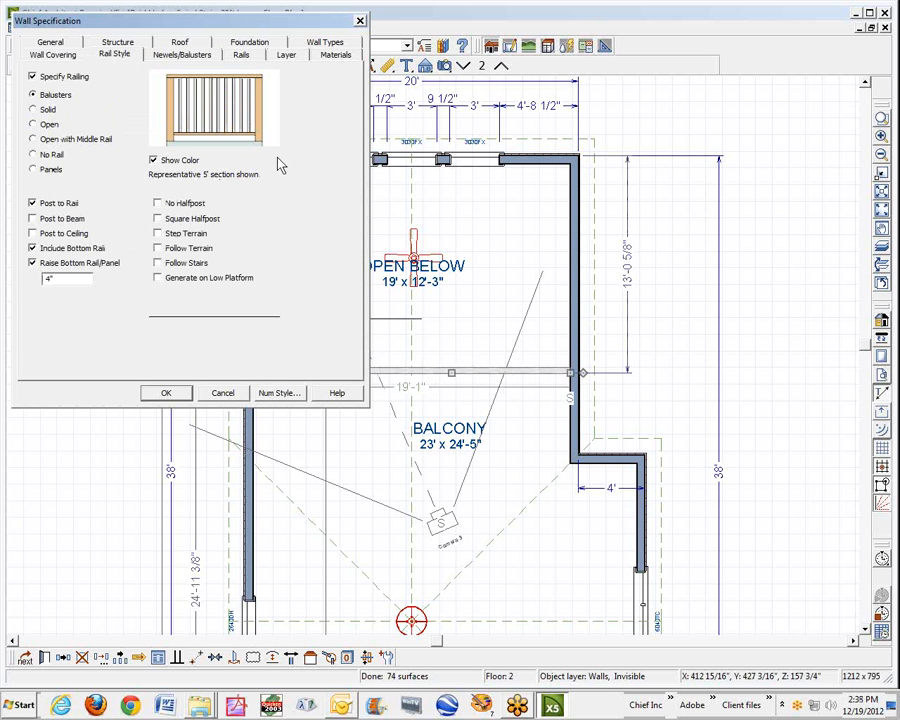
pyautogui.click(168, 393)
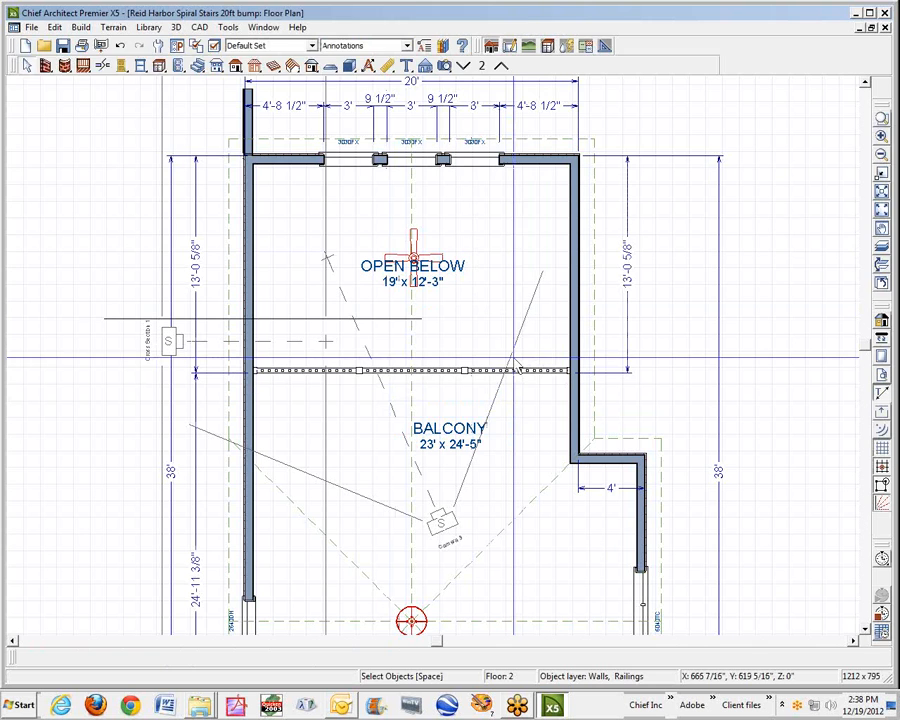
# Close the cross section view, check the balcony railing in the camera view, and return to the floor plan
pyautogui.hotkey('ctrl', 'Tab')
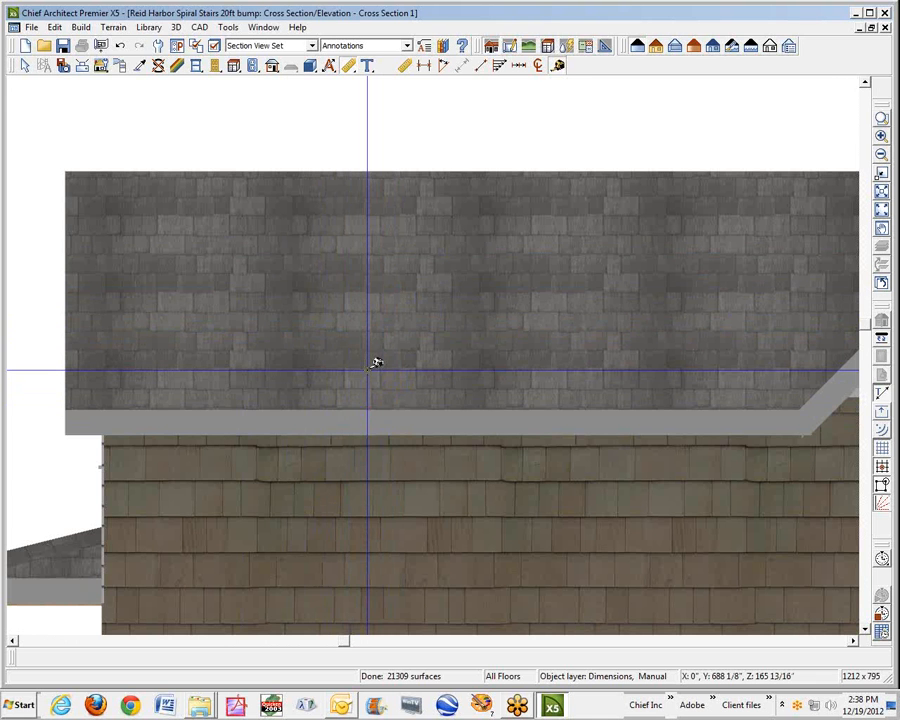
pyautogui.click(885, 27)
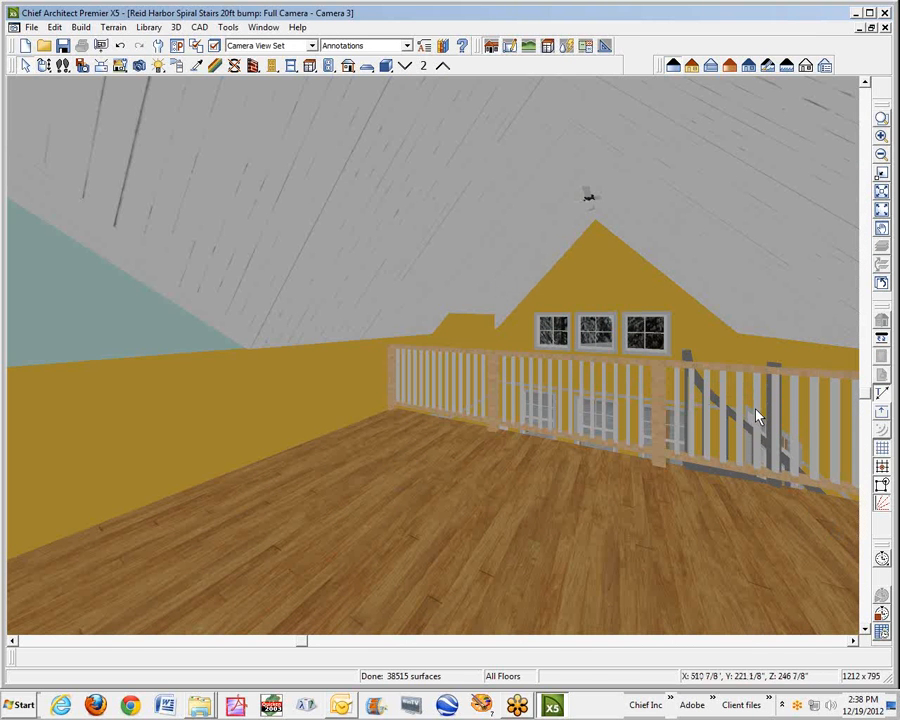
pyautogui.hotkey('ctrl', 'Tab')
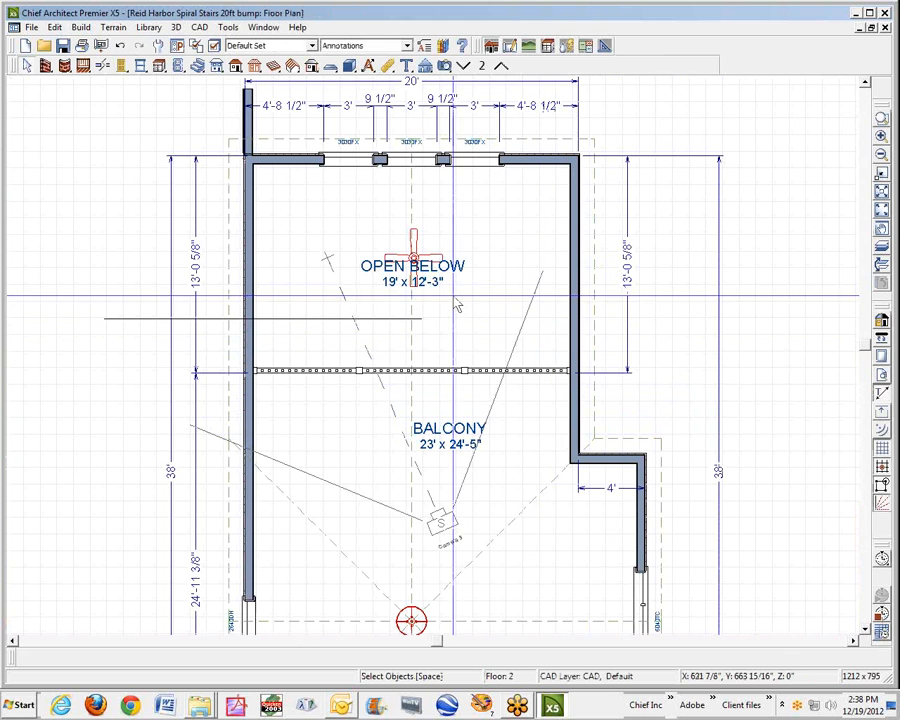
# Go down to Floor 1 and turn on the reference floor display to compare the spiral stair with the balcony edge
pyautogui.click(463, 66)
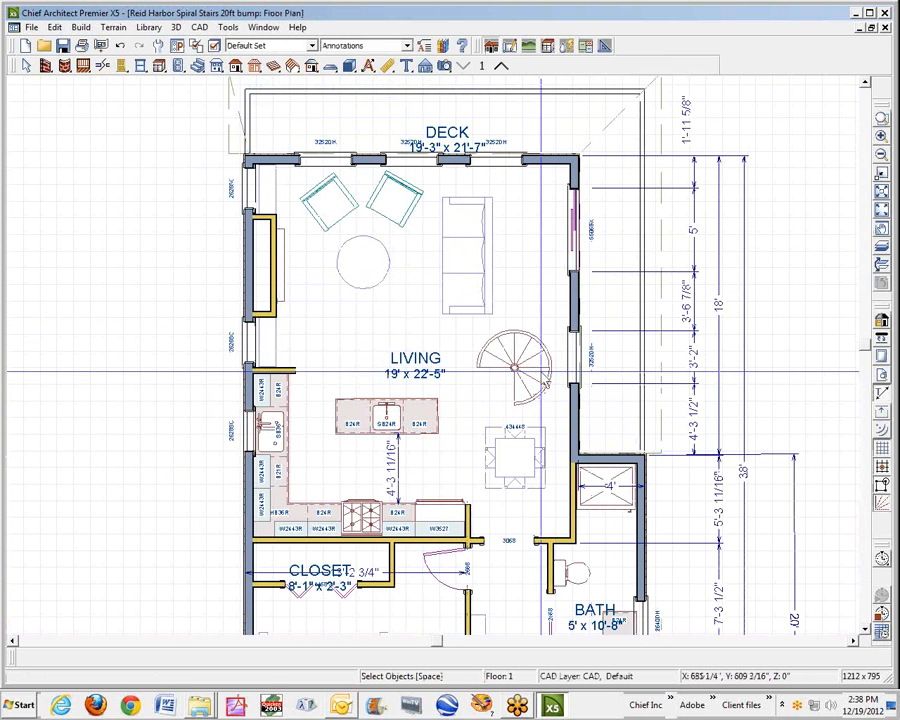
pyautogui.click(881, 246)
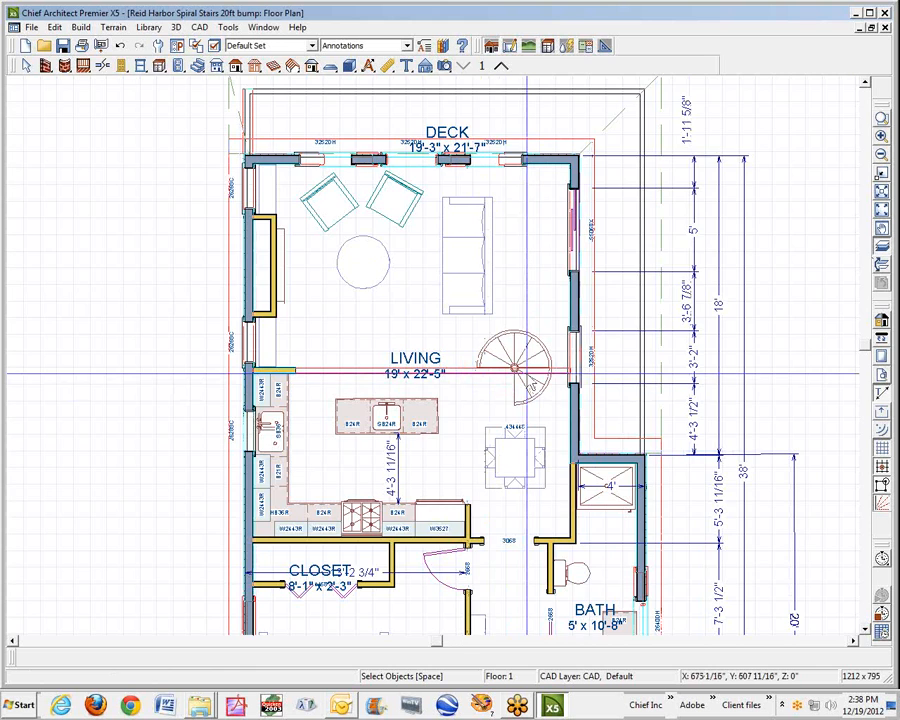
pyautogui.scroll(5, 479, 400)
pyautogui.scroll(1, 508, 378)
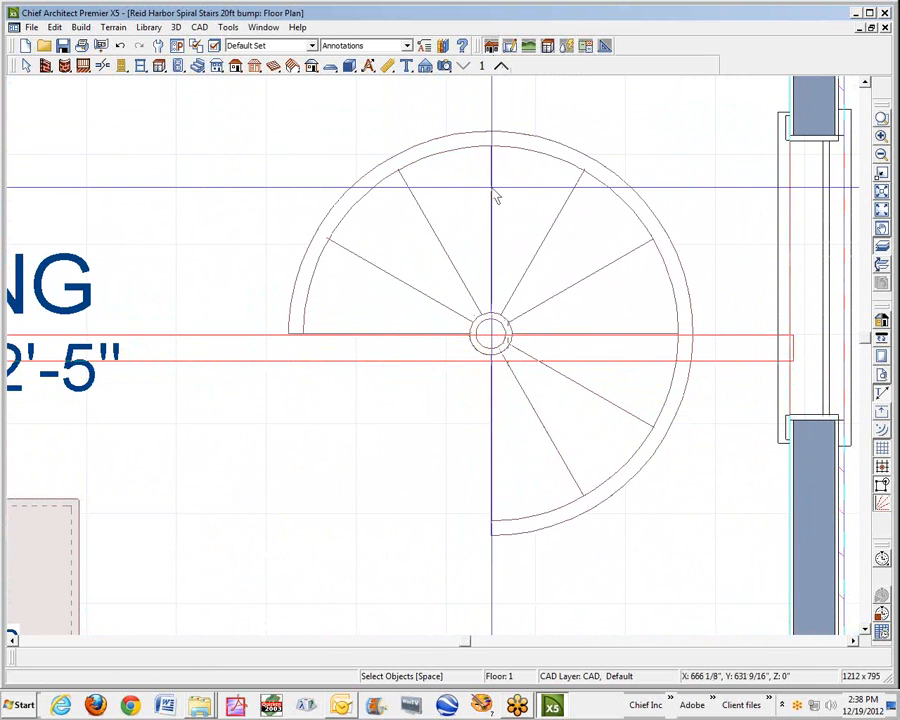
# Turn on display of the Furniture, Interior layer in the Reference Display Set
pyautogui.click(228, 28)
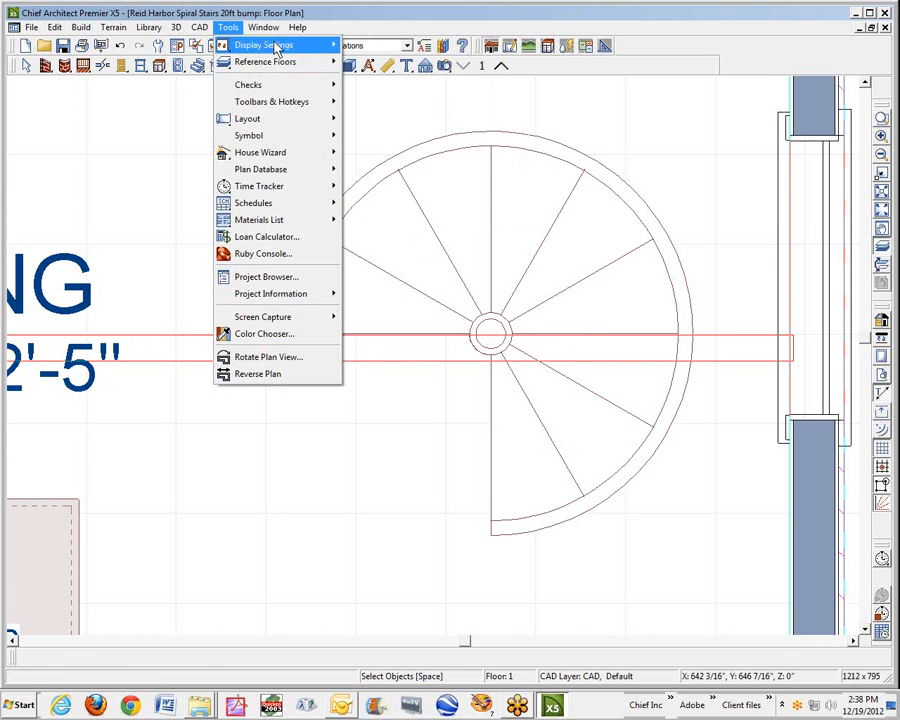
pyautogui.moveTo(265, 30)
pyautogui.moveTo(228, 28)
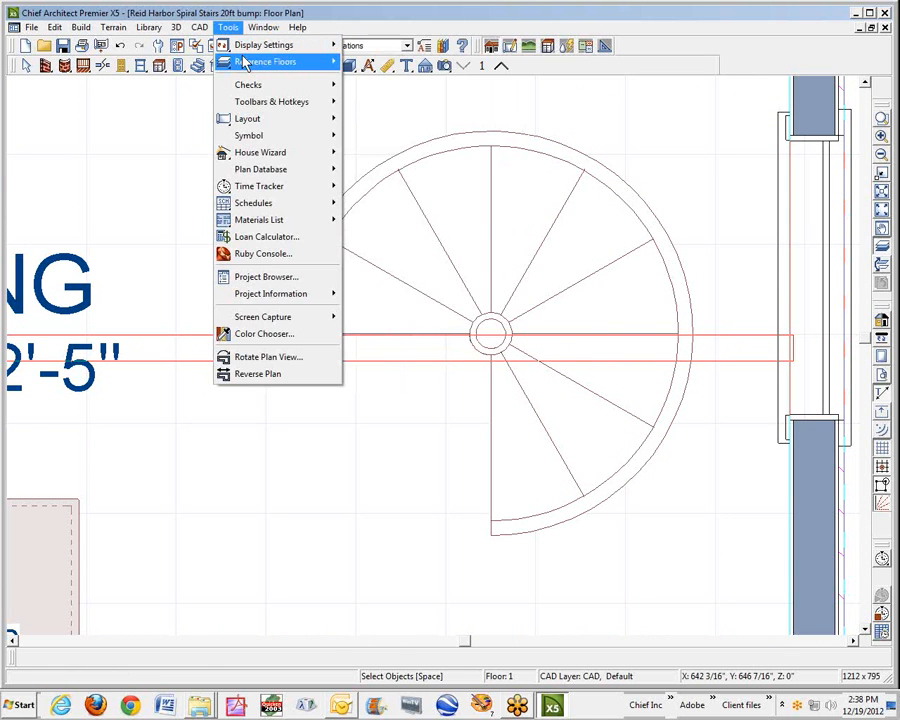
pyautogui.moveTo(248, 63)
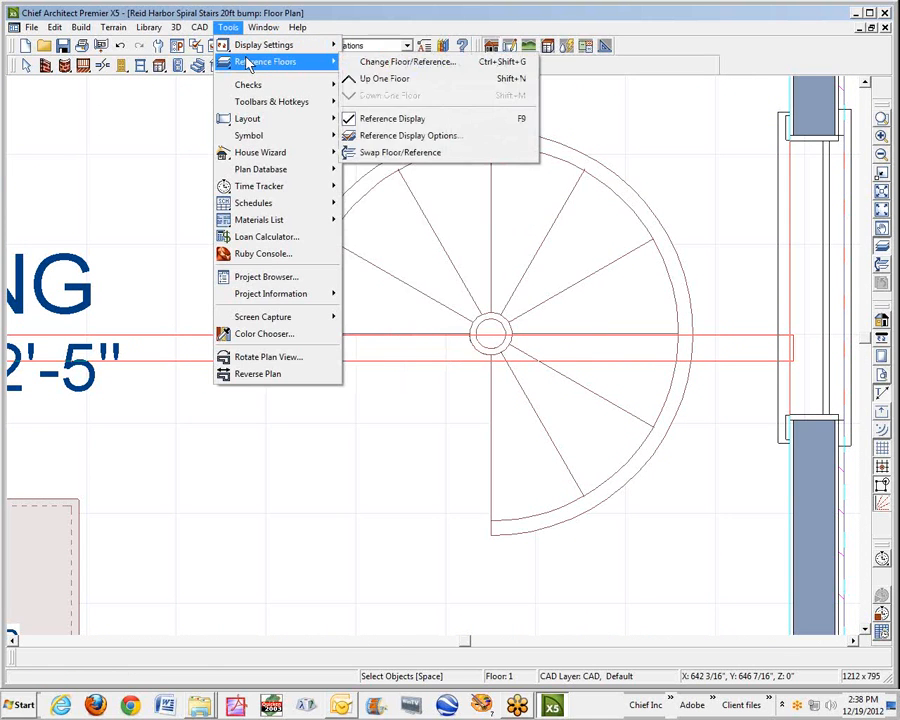
pyautogui.click(386, 135)
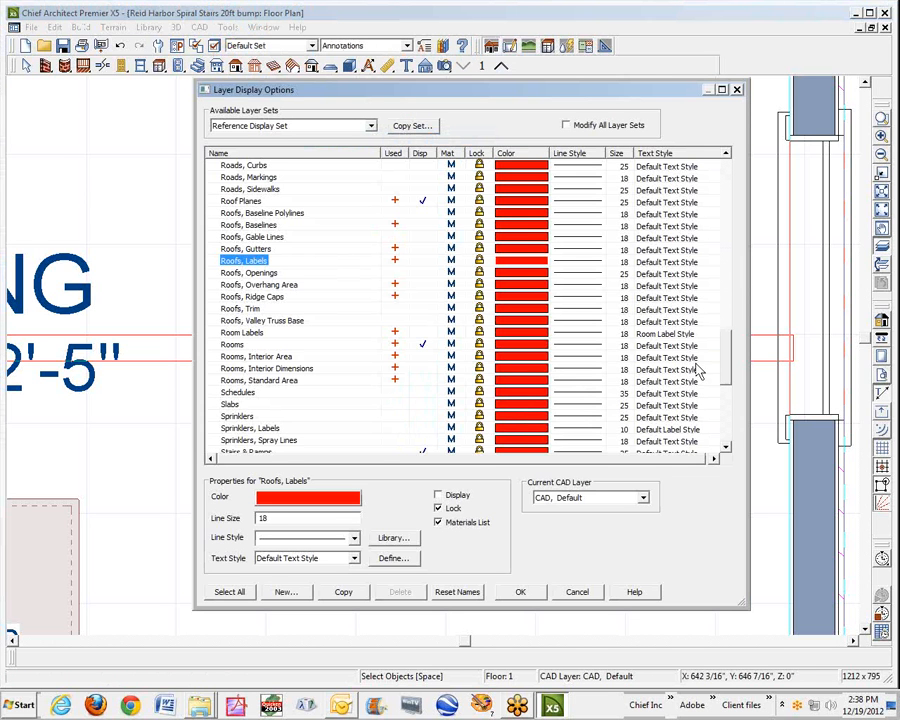
pyautogui.moveTo(733, 365); pyautogui.dragTo(724, 268)
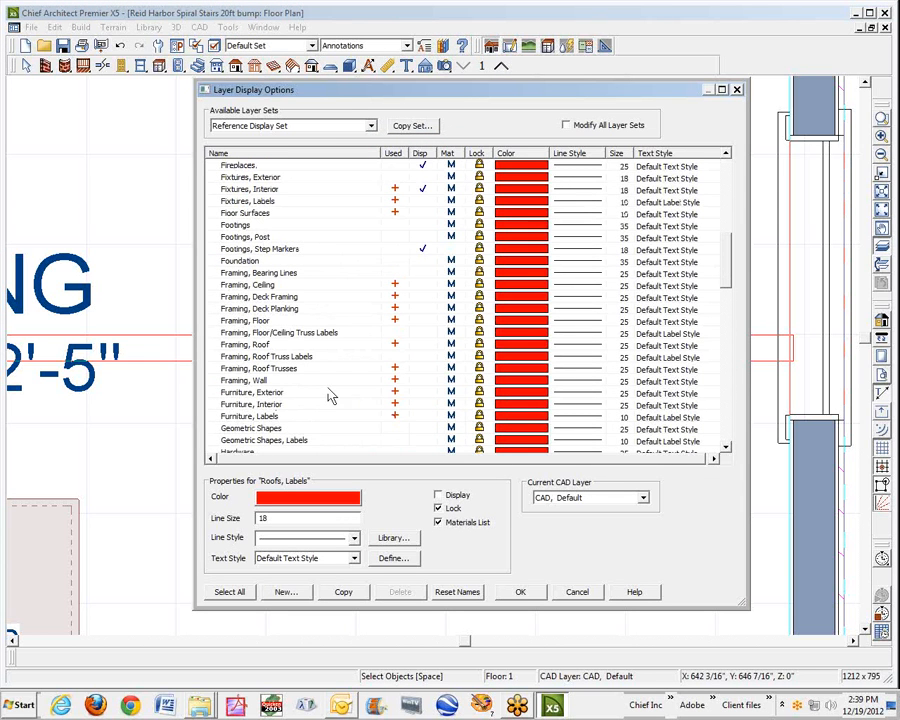
pyautogui.click(423, 404)
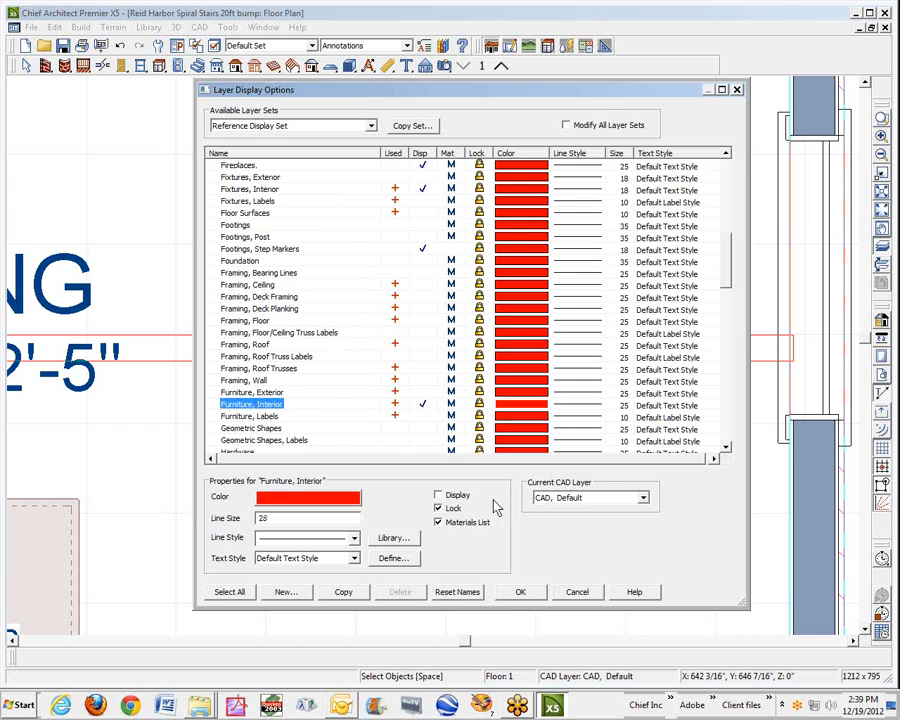
pyautogui.click(521, 592)
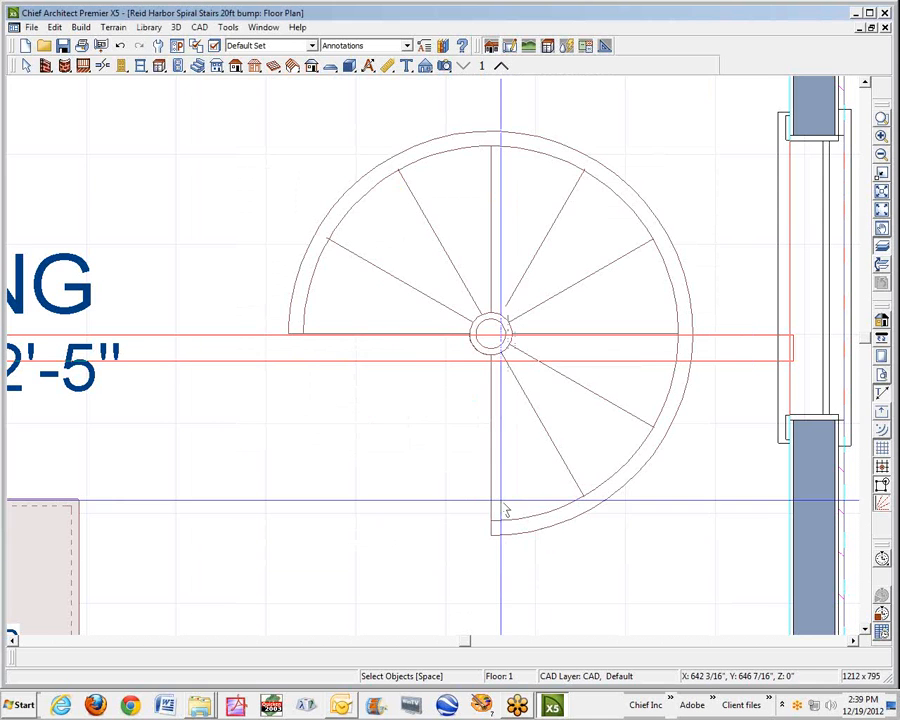
# Go up to Floor 2 and place a hinged door opening in the balcony railing where the spiral stair arrives
pyautogui.click(501, 66)
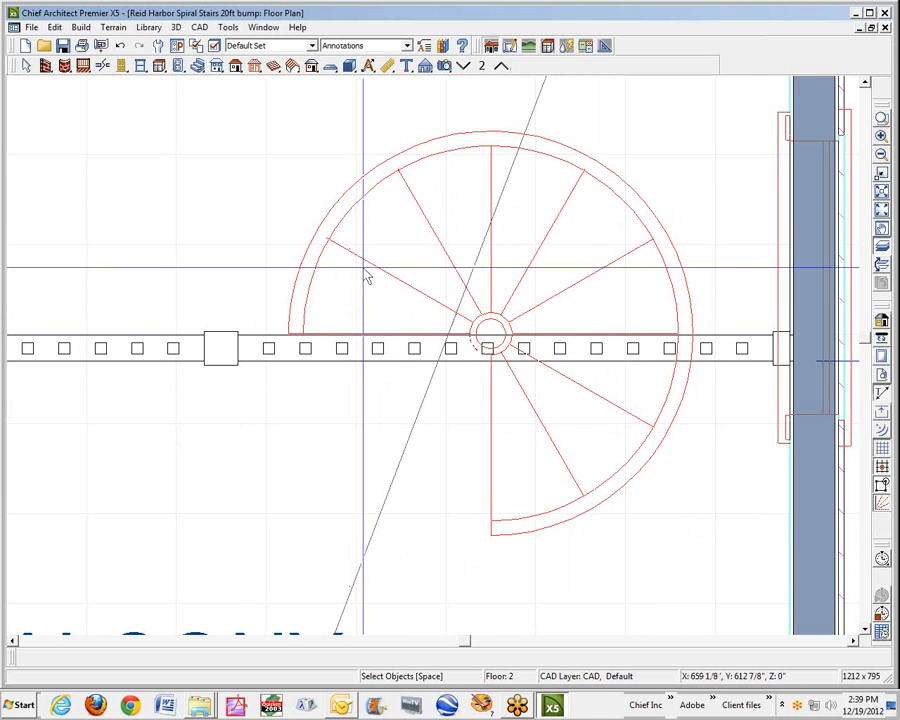
pyautogui.scroll(-3, 500, 315)
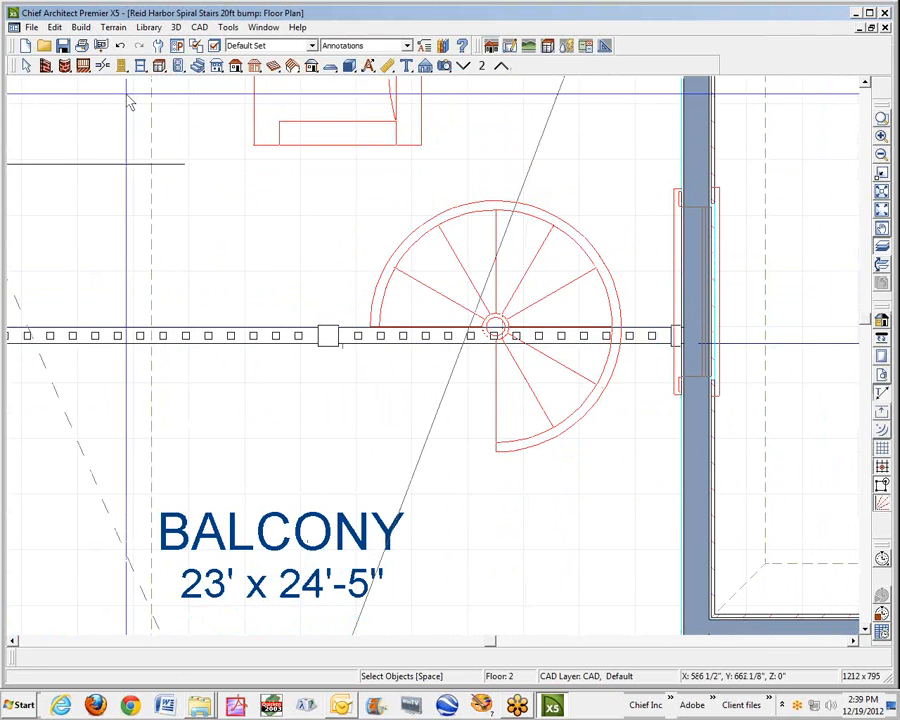
pyautogui.click(122, 66)
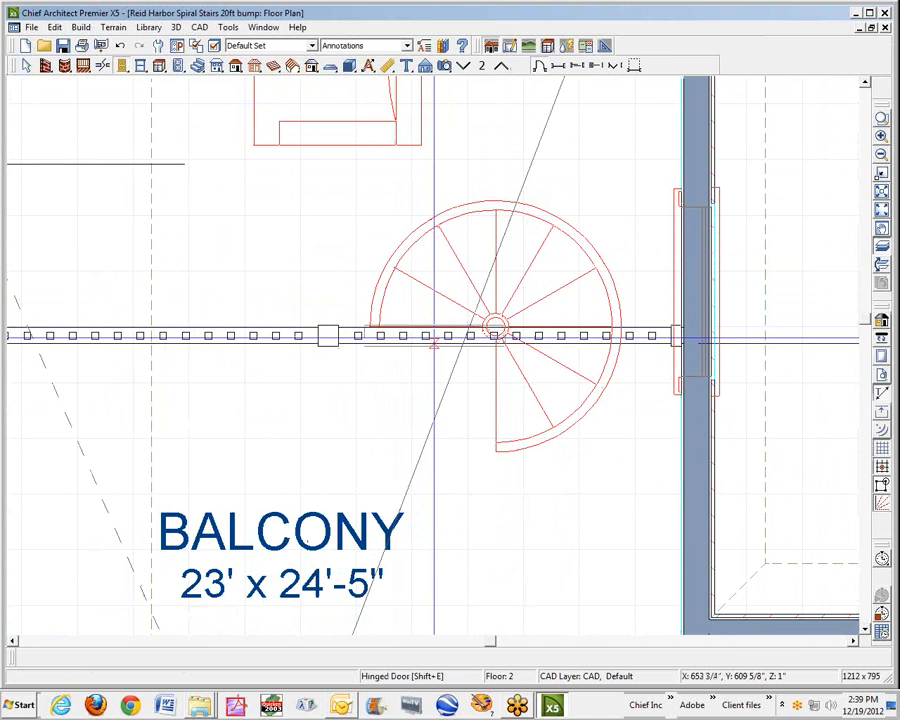
pyautogui.click(433, 341)
pyautogui.press('space')
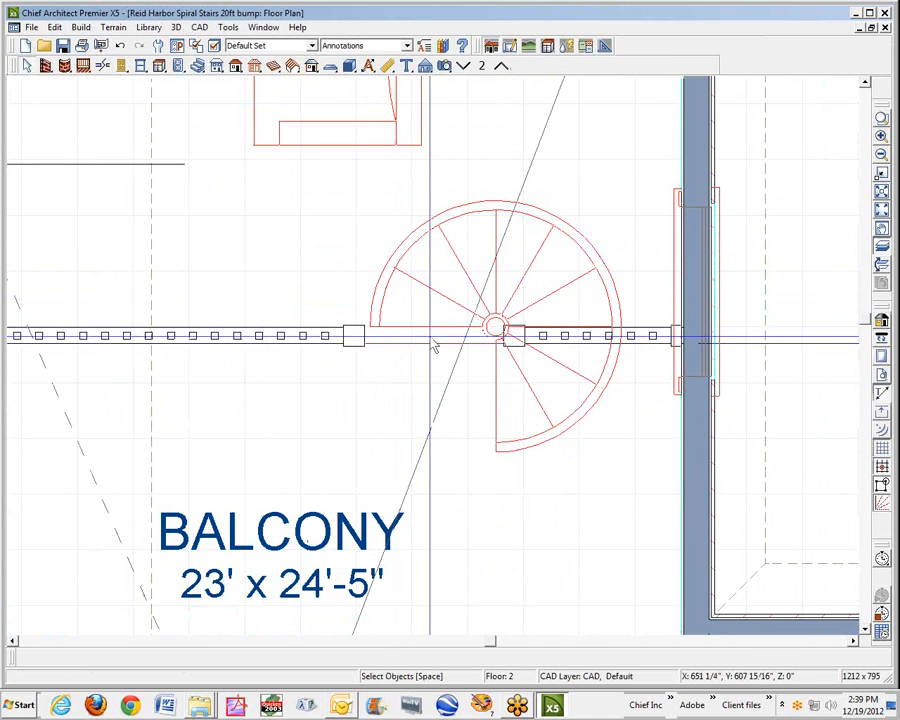
pyautogui.click(433, 341)
pyautogui.moveTo(433, 341); pyautogui.dragTo(456, 366)
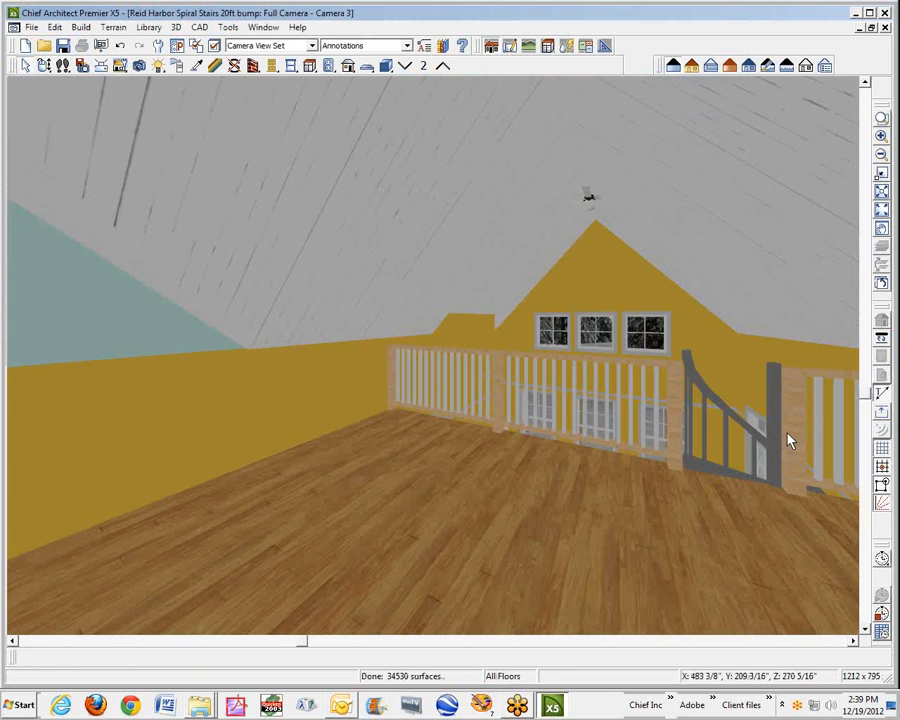
# Inspect the railing opening at the top of the spiral stair in the camera view, and close that view
pyautogui.scroll(2, 796, 420)
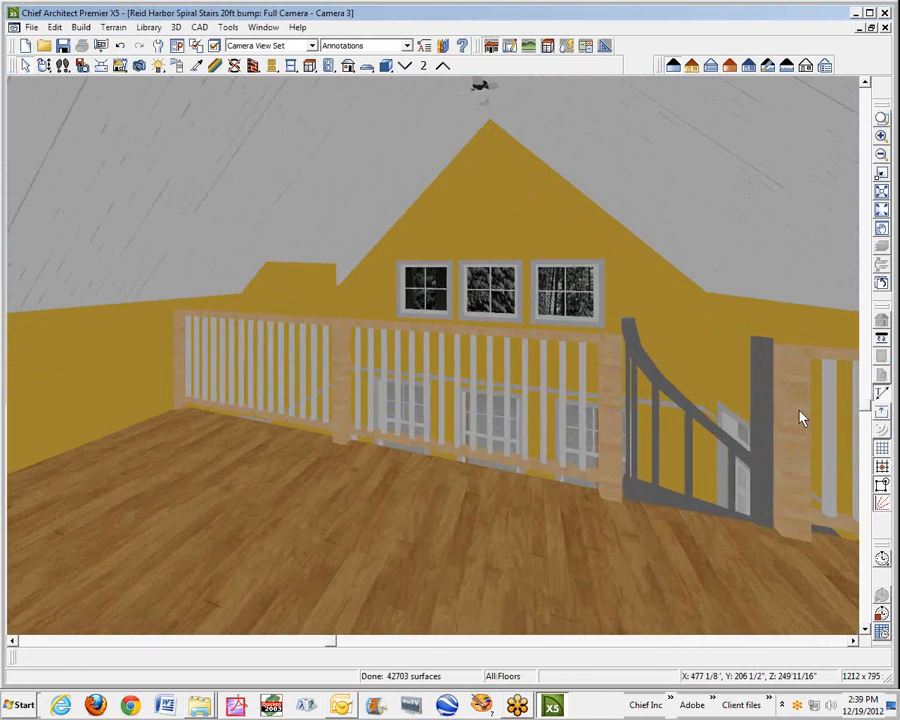
pyautogui.scroll(2, 798, 418)
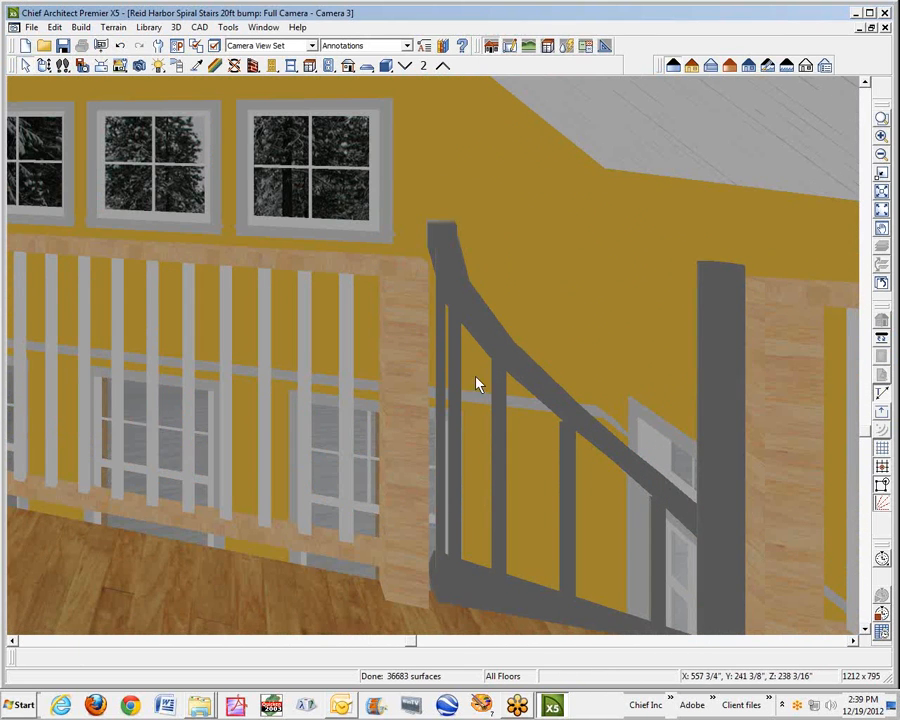
pyautogui.scroll(-4, 755, 374)
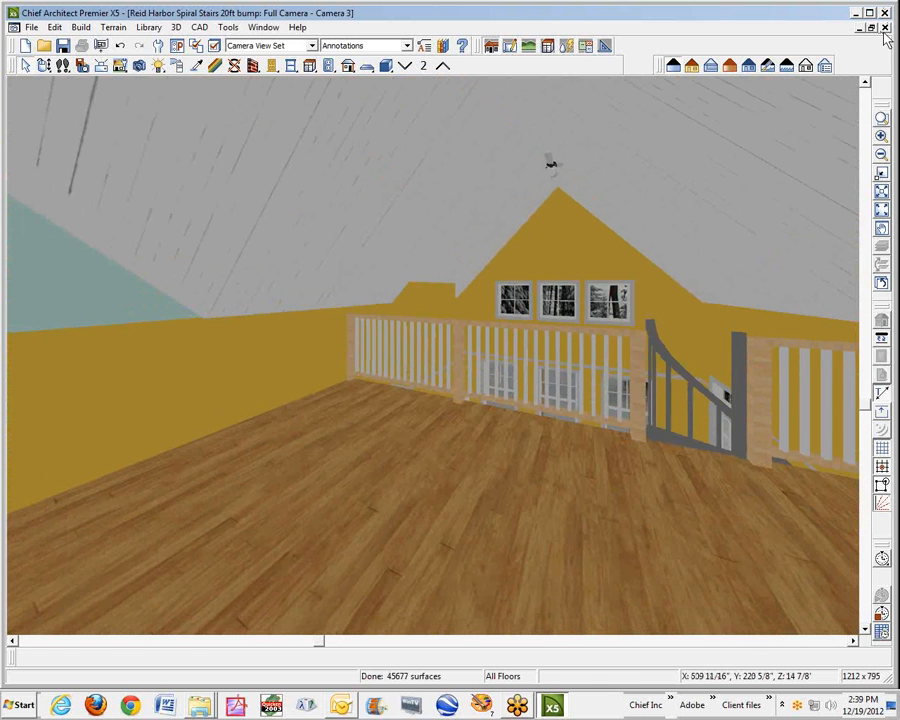
pyautogui.click(884, 28)
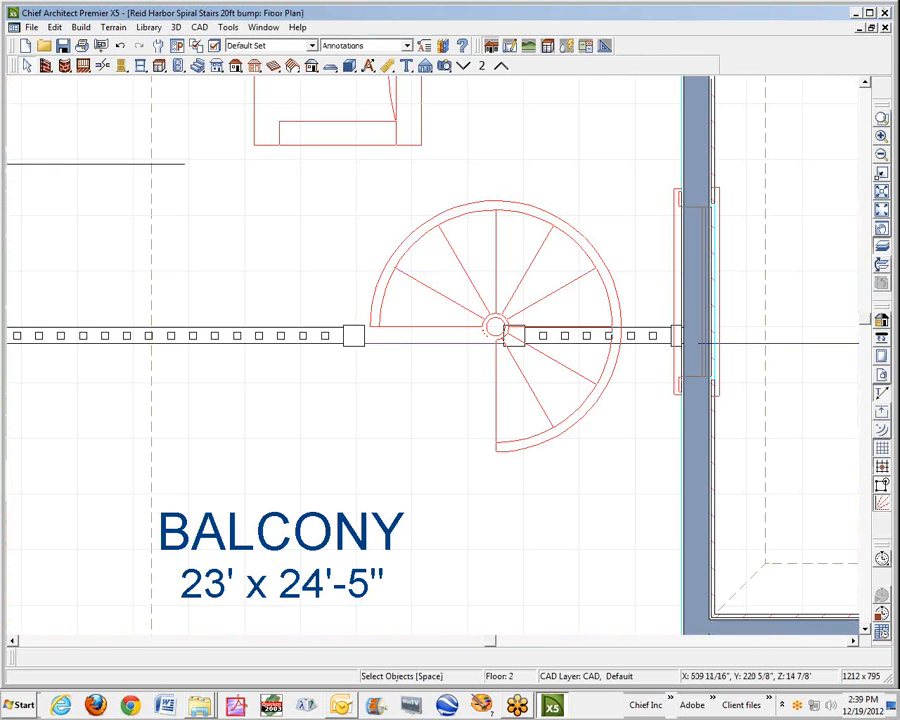
# Turn off the reference display and create a full camera view on Floor 1 looking across the living room toward the kitchen
pyautogui.click(884, 155)
pyautogui.click(884, 155)
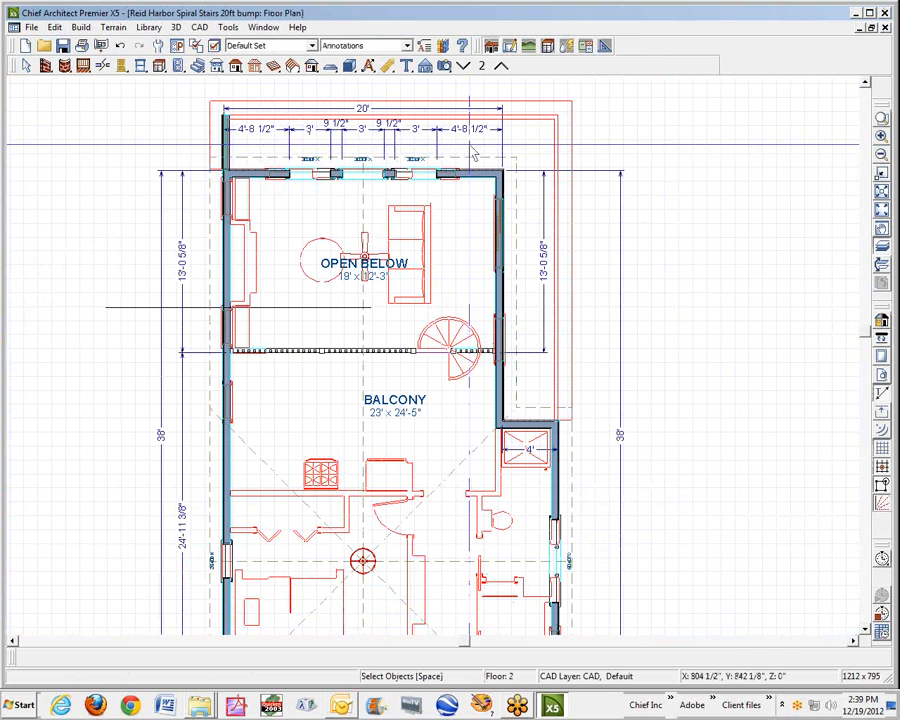
pyautogui.click(883, 258)
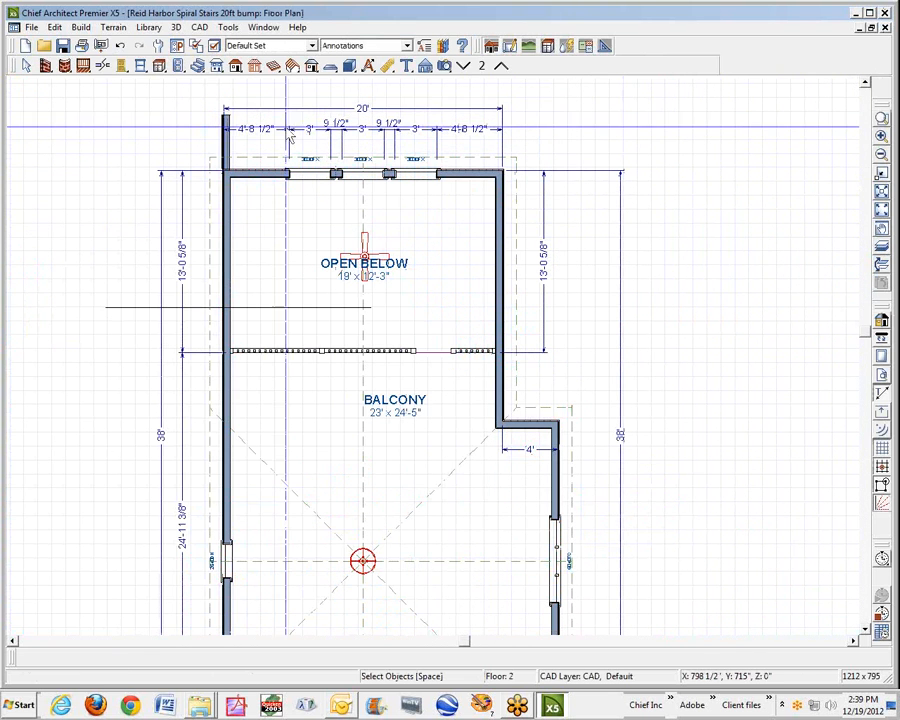
pyautogui.click(463, 66)
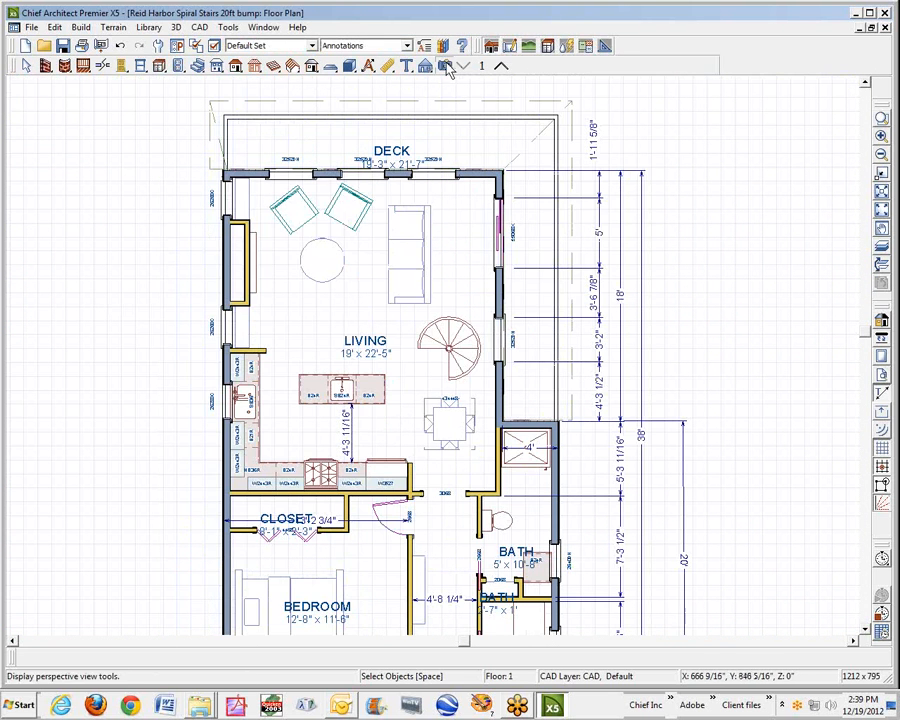
pyautogui.moveTo(255, 195); pyautogui.dragTo(464, 534)
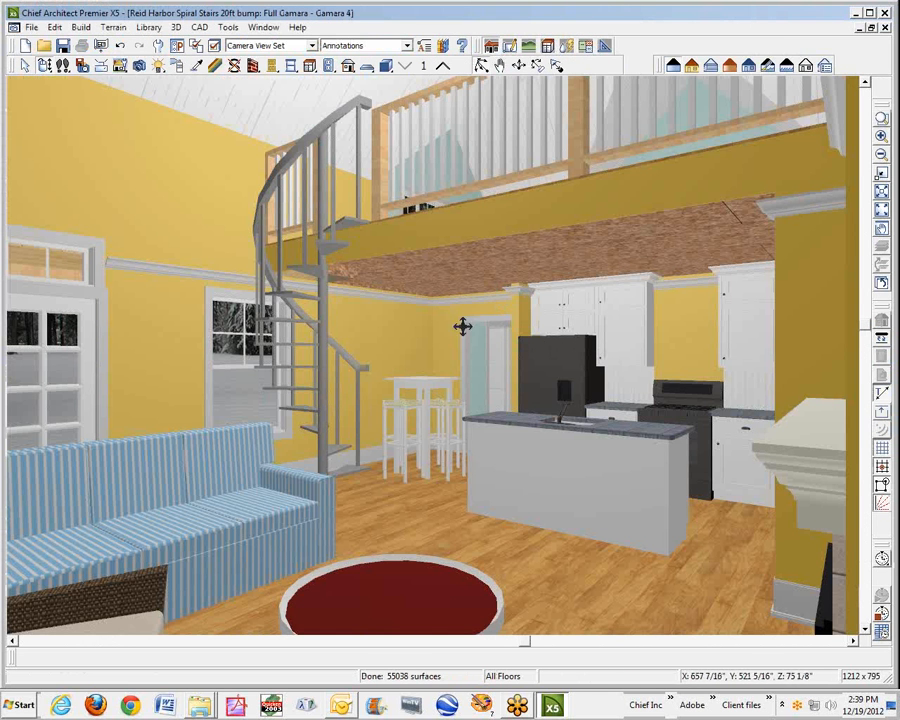
# Review the Living room's ceiling finish definition, close its dialogs without changes, and return to the Floor 1 plan
pyautogui.rightClick(426, 336)
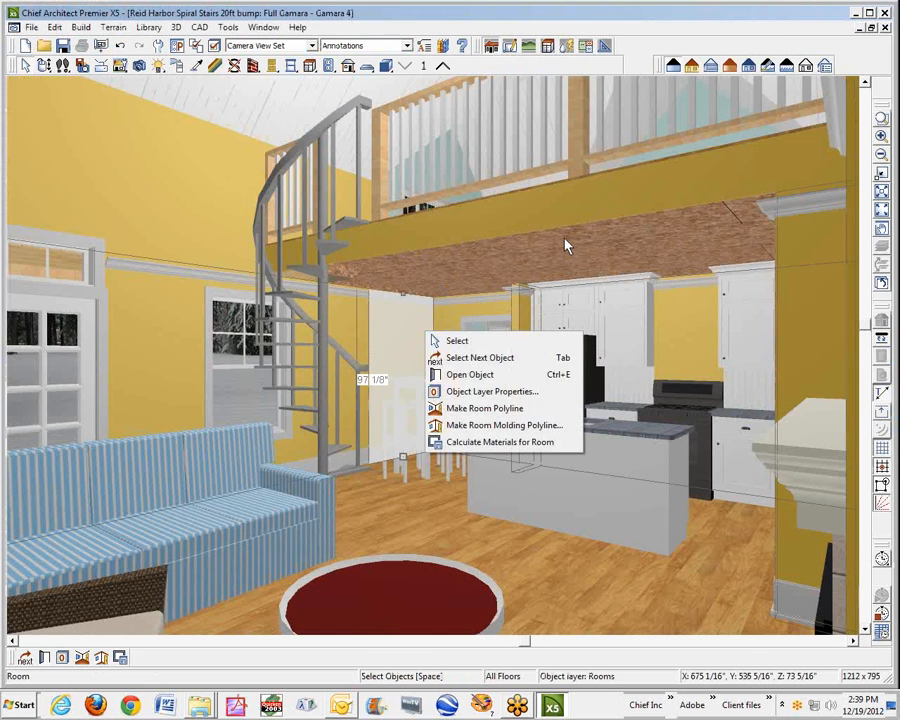
pyautogui.click(466, 377)
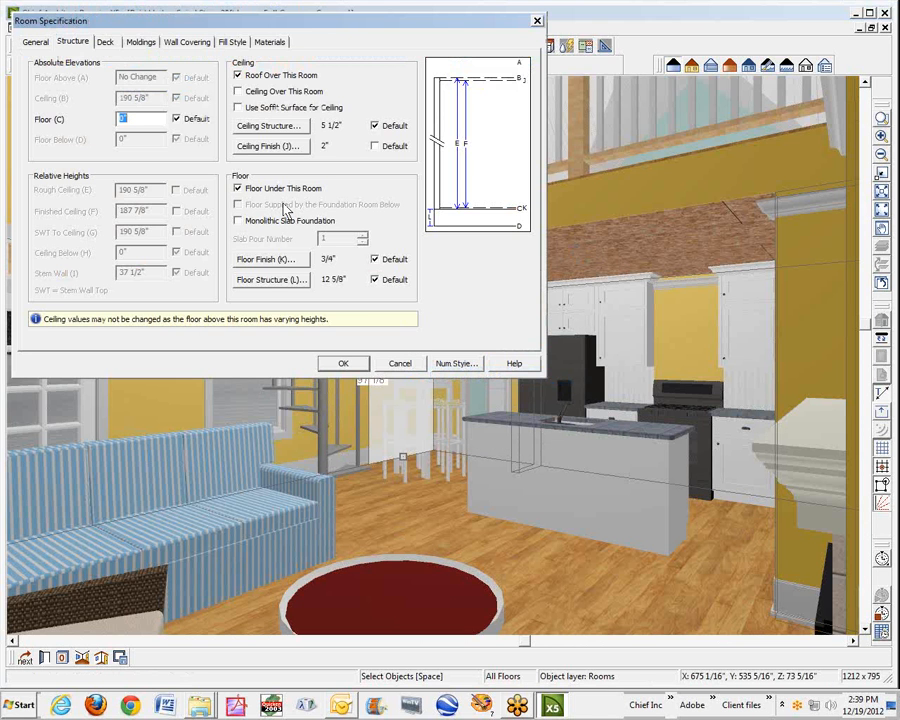
pyautogui.click(286, 149)
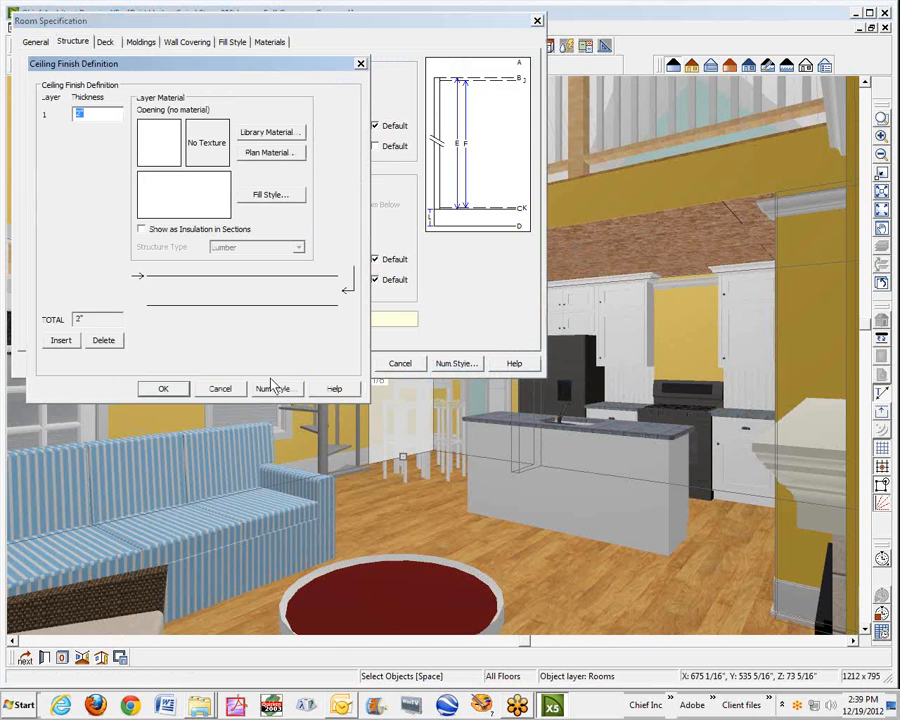
pyautogui.click(215, 388)
pyautogui.click(230, 390)
pyautogui.click(400, 362)
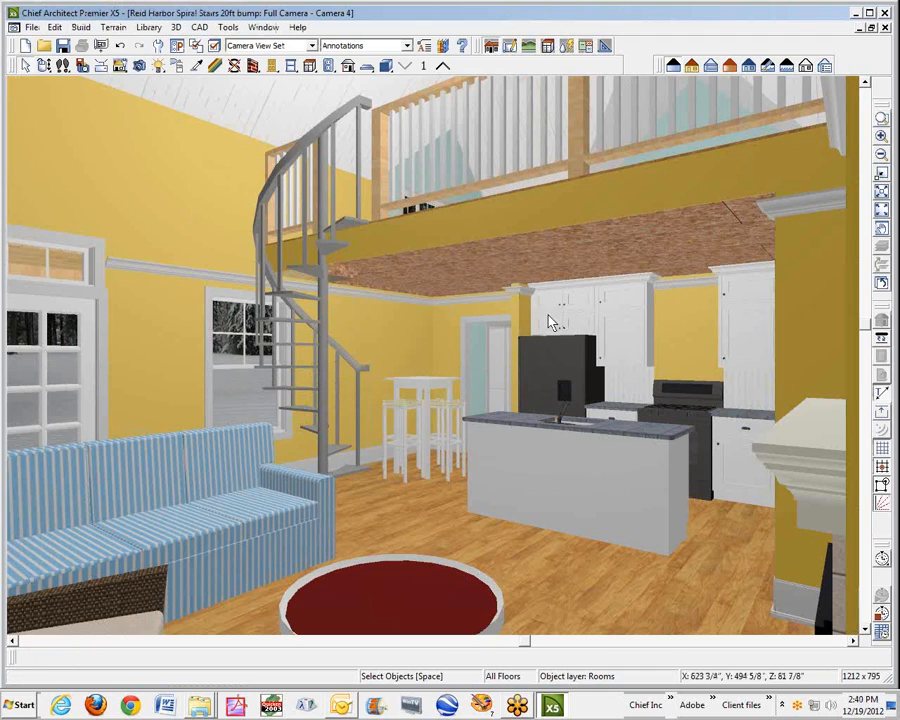
pyautogui.hotkey('ctrl', 'Tab')
pyautogui.scroll(3, 356, 390)
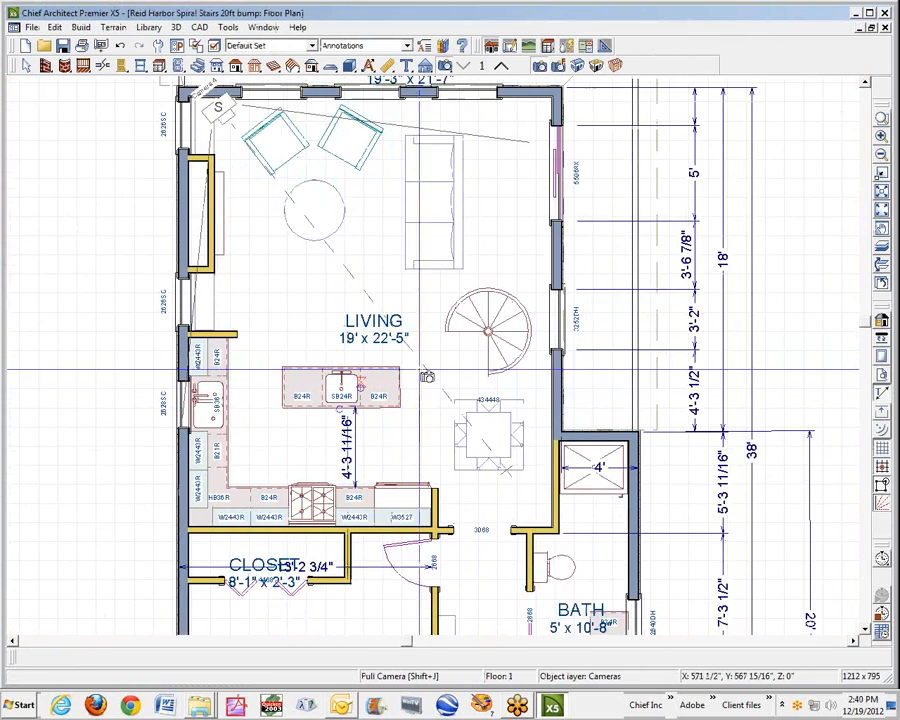
pyautogui.press('space')
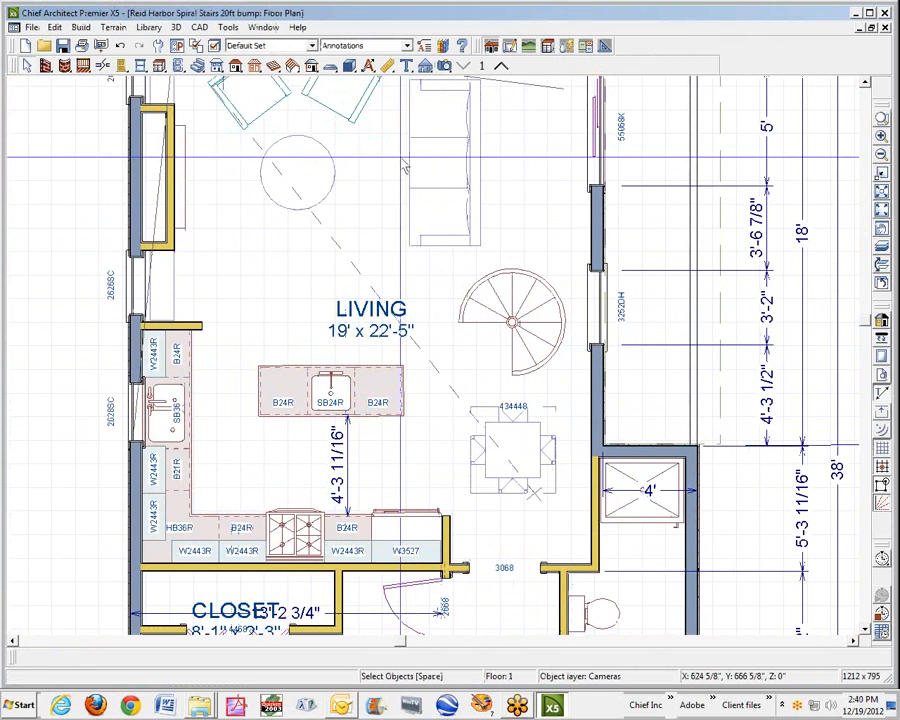
# Draw an invisible wall across the living room, from the stub wall beside the kitchen cabinets to the exterior wall by the spiral stair
pyautogui.click(45, 65)
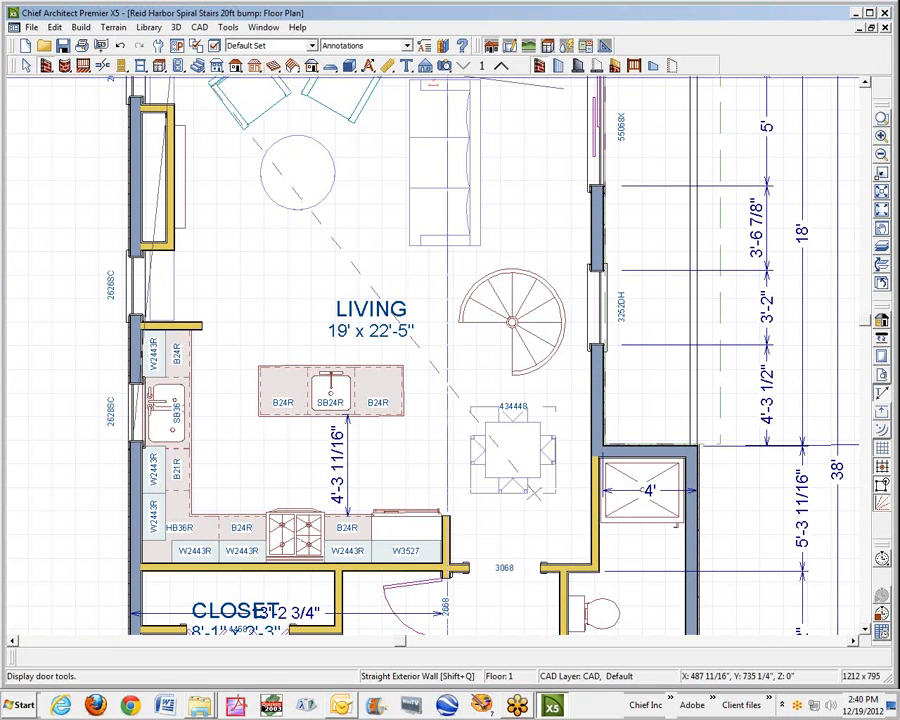
pyautogui.click(615, 65)
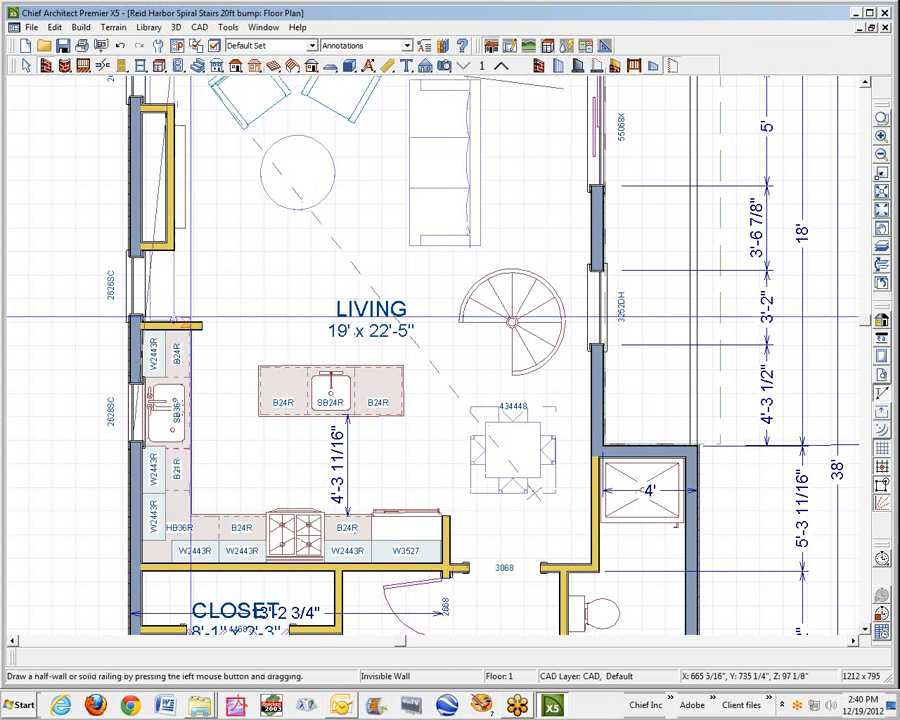
pyautogui.moveTo(201, 322); pyautogui.dragTo(604, 322)
pyautogui.press('space')
# Open the ceiling finish definition of the room on the kitchen side and set its layer thickness to 5/8"
pyautogui.rightClick(484, 329)
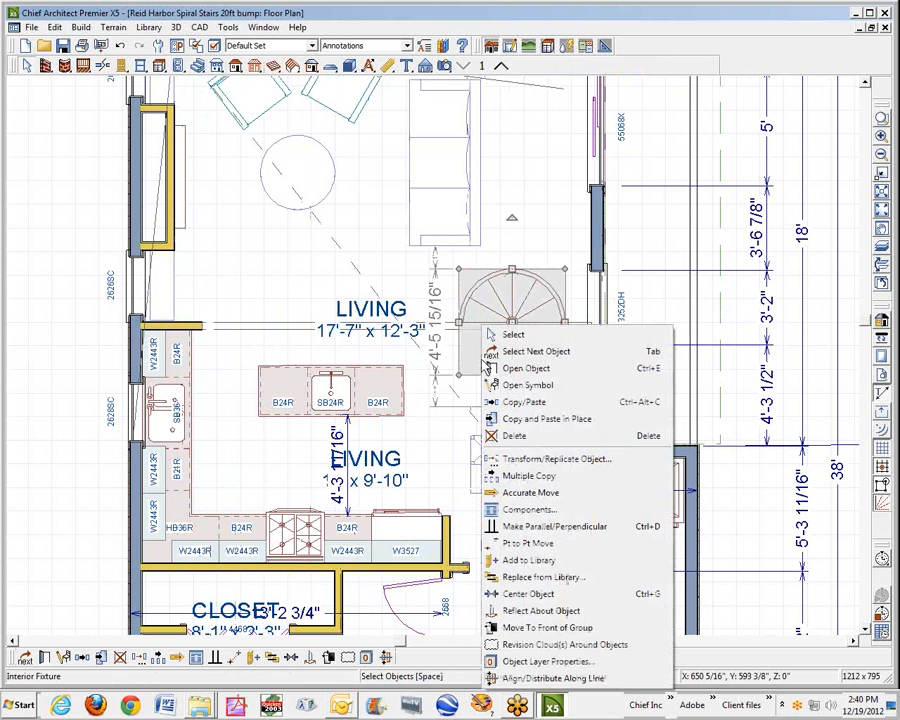
pyautogui.click(413, 412)
pyautogui.rightClick(424, 424)
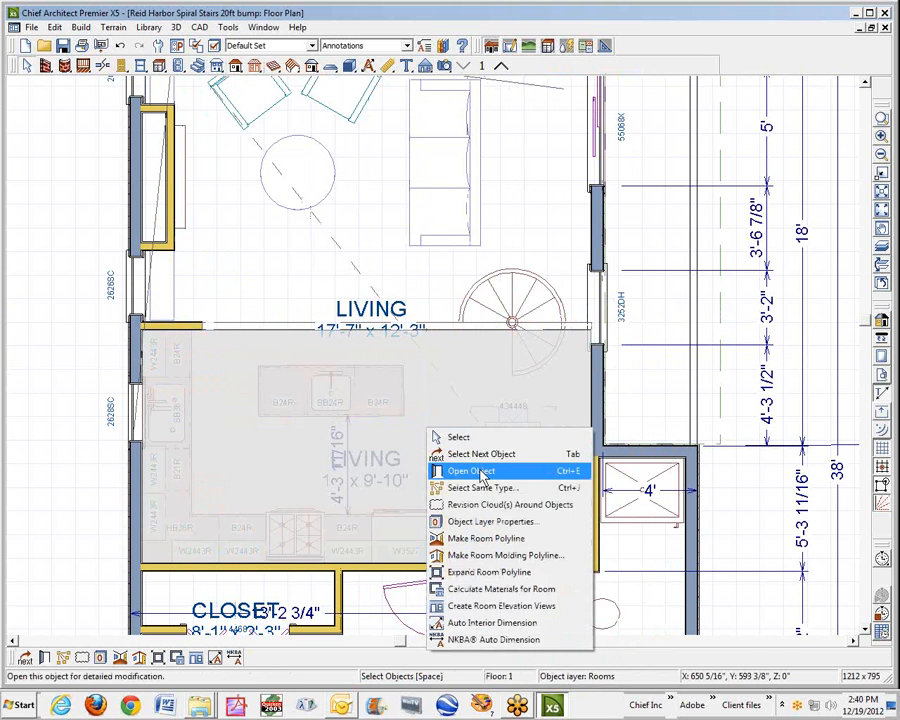
pyautogui.click(458, 469)
pyautogui.click(294, 150)
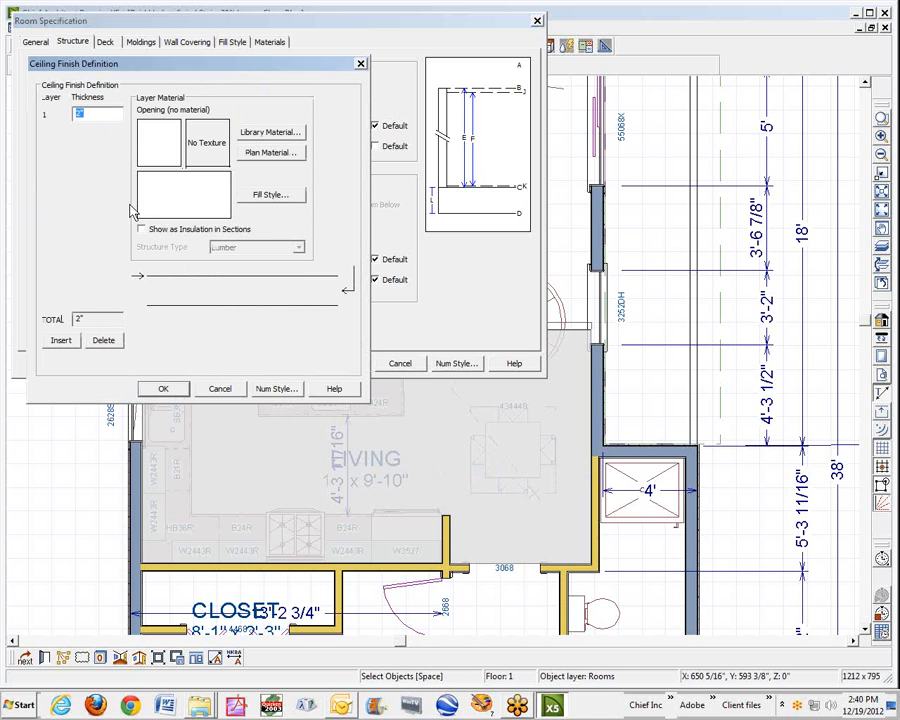
pyautogui.click(90, 314)
pyautogui.click(100, 115)
pyautogui.write('5/8')
pyautogui.click(282, 136)
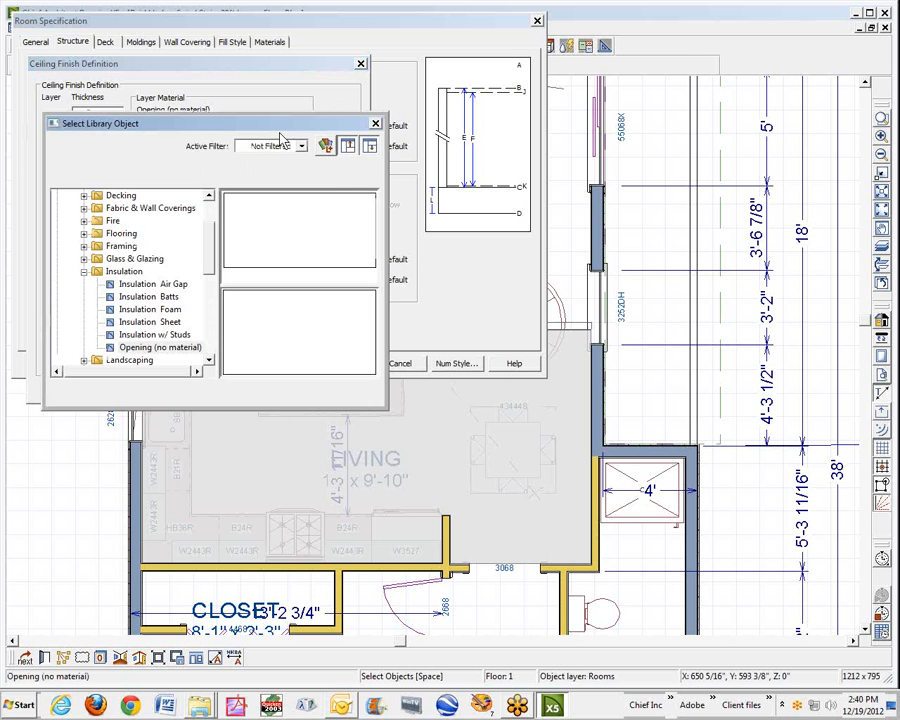
pyautogui.moveTo(211, 258); pyautogui.dragTo(212, 232)
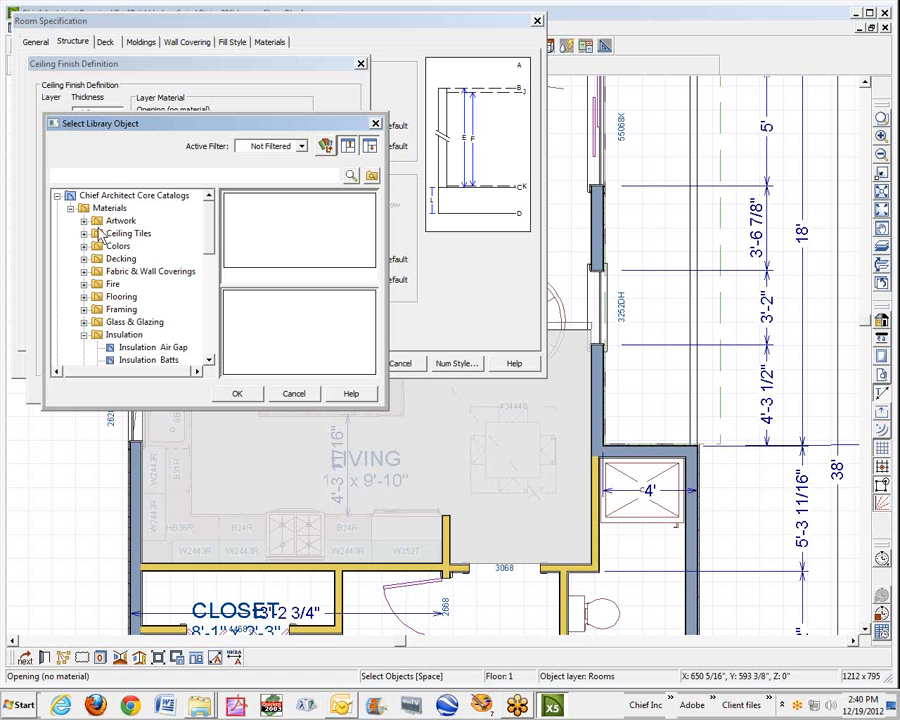
pyautogui.click(84, 335)
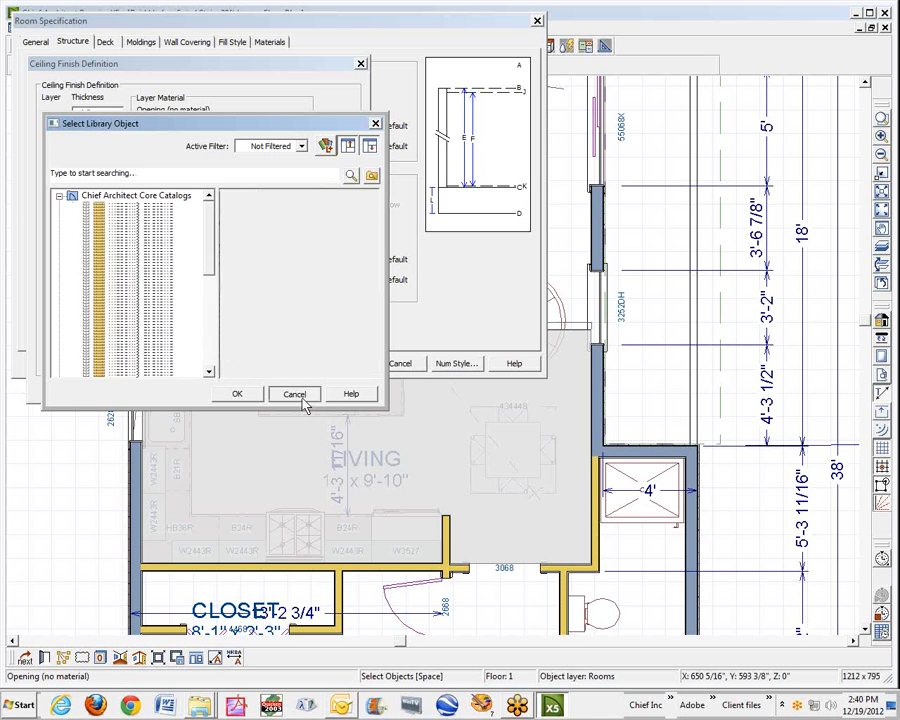
pyautogui.click(292, 393)
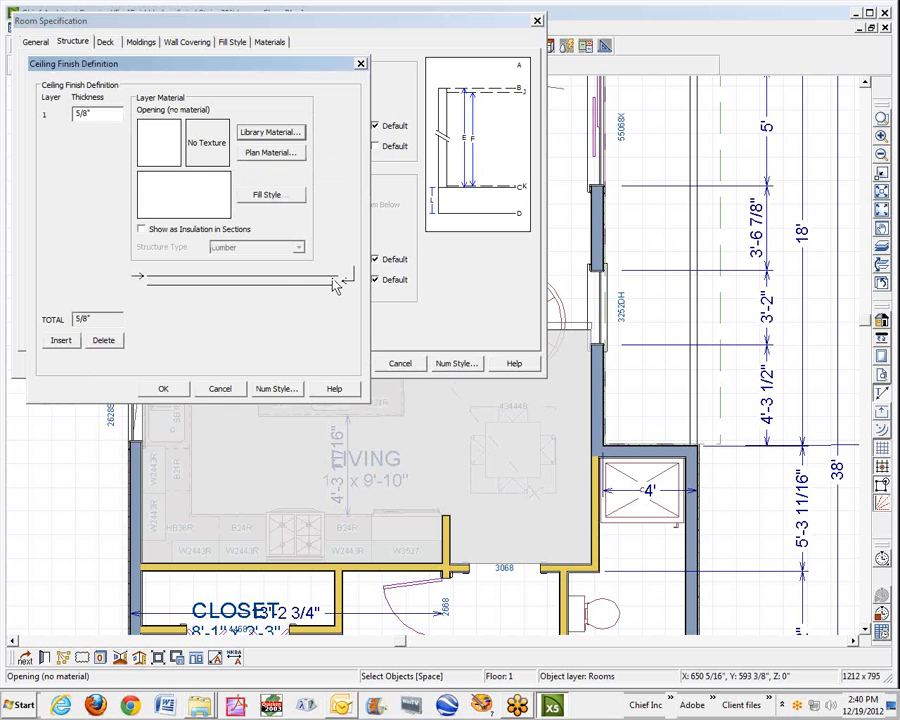
# Assign the Drywall plan material to the kitchen-side ceiling finish layer and apply the room specification
pyautogui.click(267, 155)
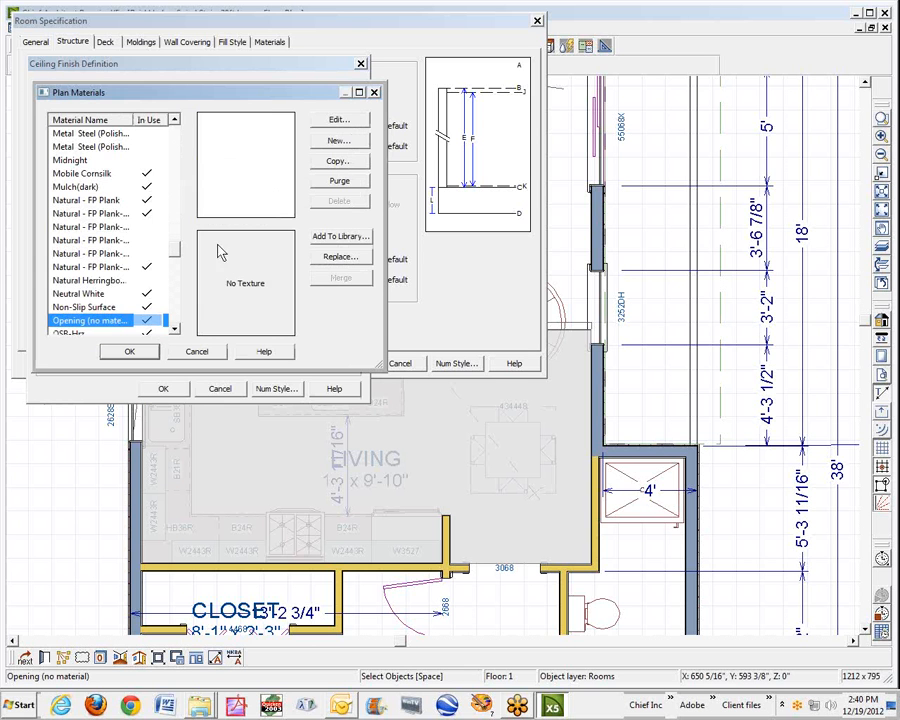
pyautogui.press('d')
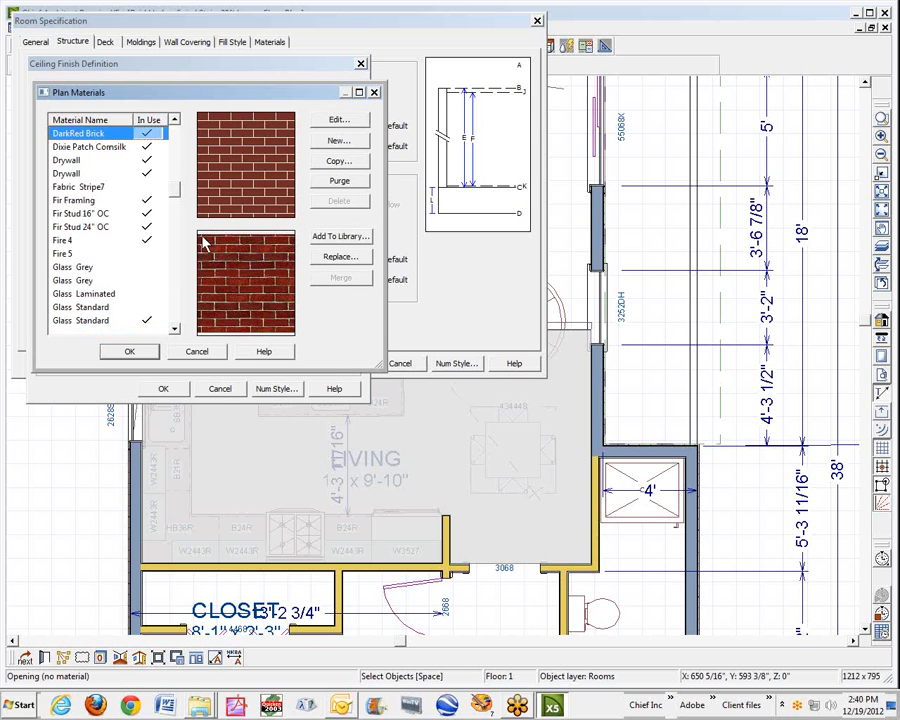
pyautogui.click(66, 161)
pyautogui.click(130, 352)
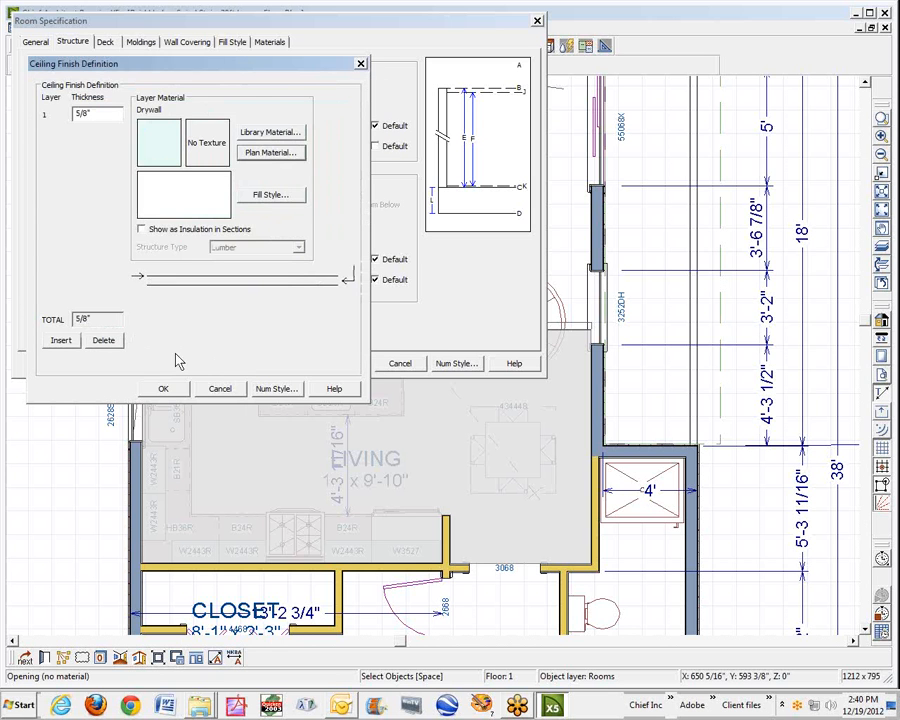
pyautogui.click(176, 390)
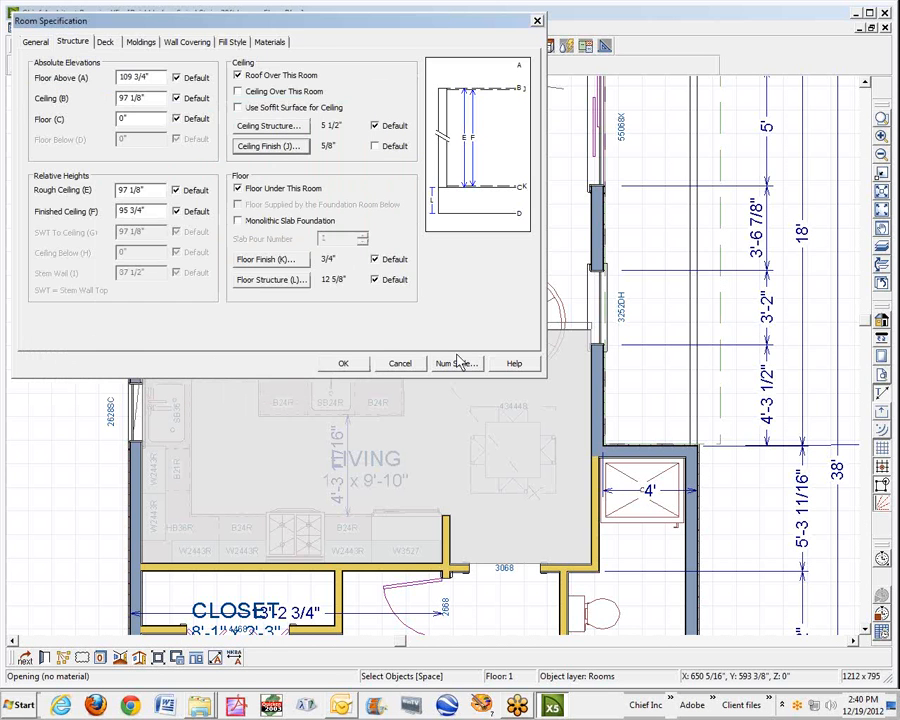
pyautogui.click(344, 364)
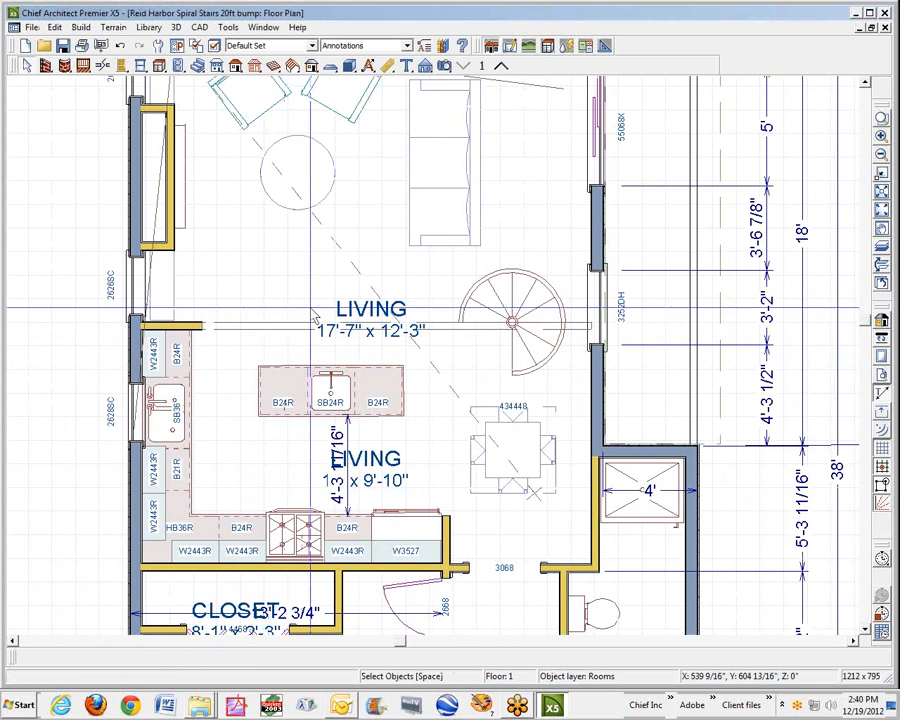
# Set the kitchen-side room's type to Kitchen and move the Living label up into the space between the round table and the sofa
pyautogui.click(245, 443)
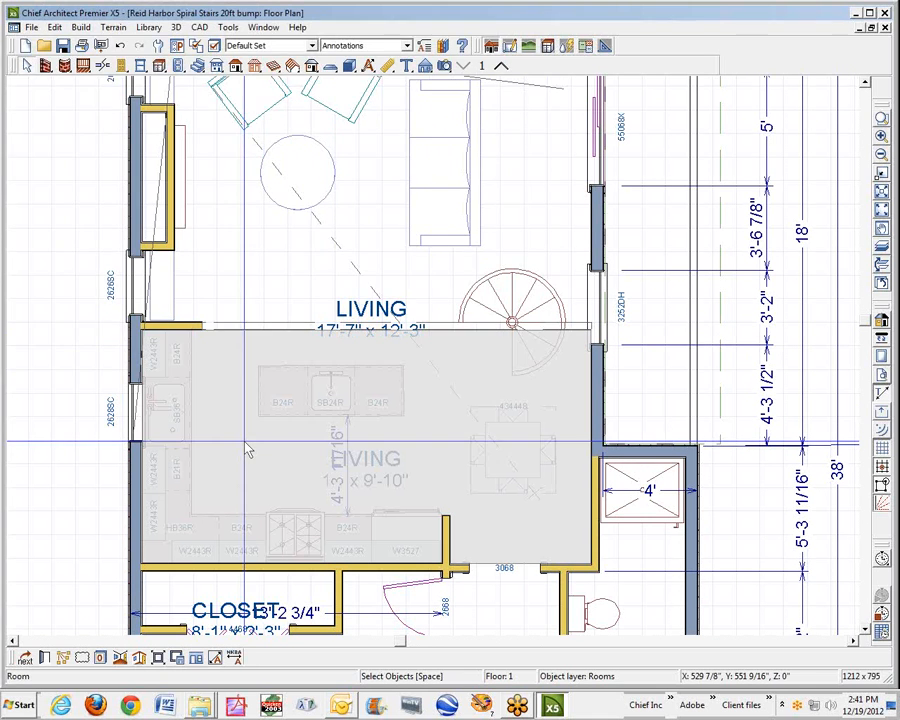
pyautogui.doubleClick(248, 451)
pyautogui.click(36, 42)
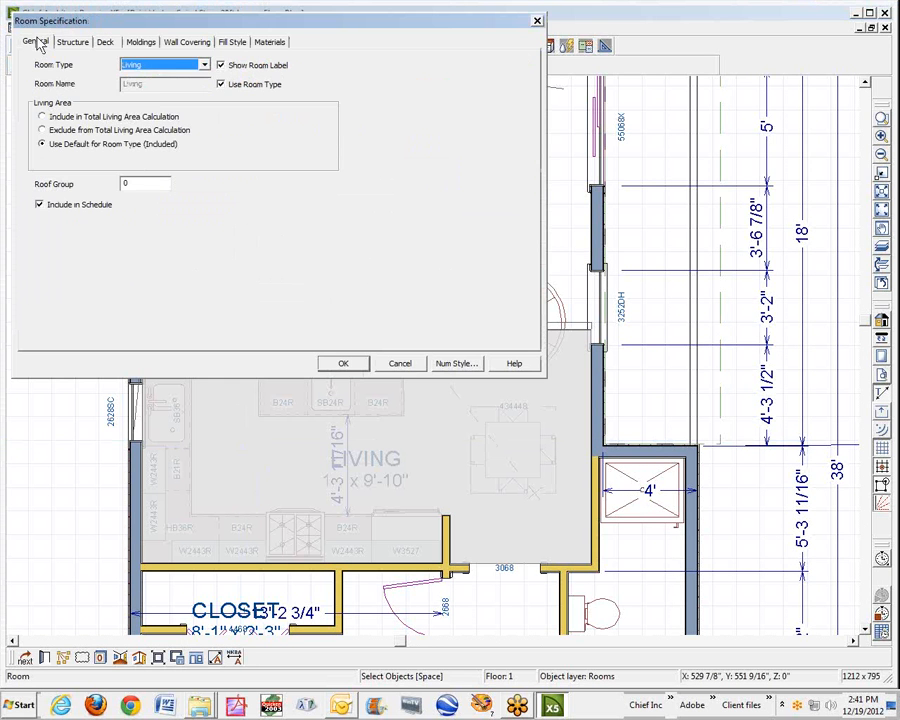
pyautogui.click(205, 67)
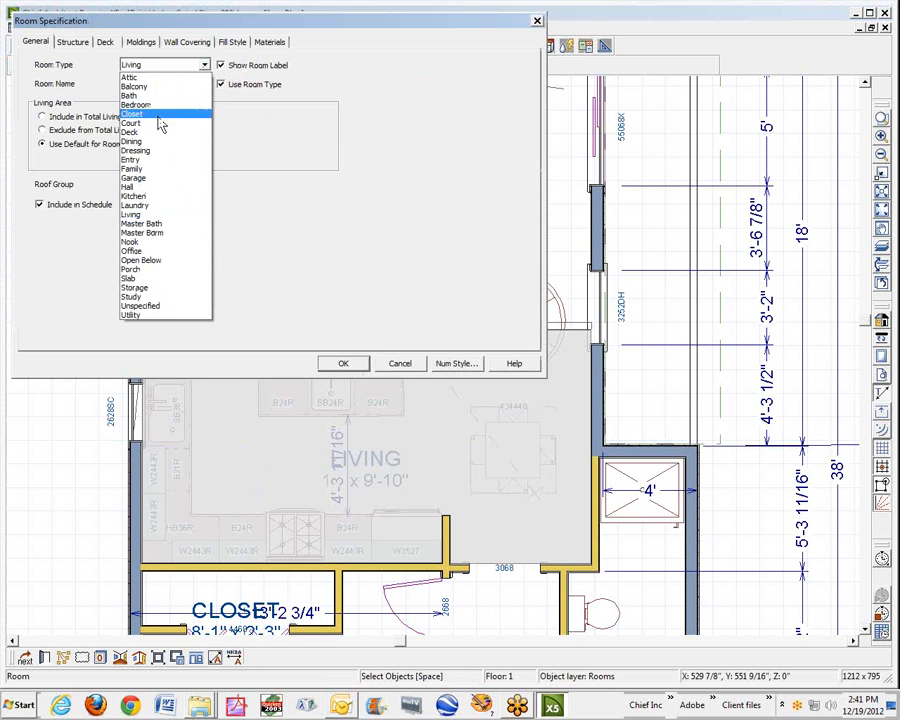
pyautogui.click(165, 196)
pyautogui.click(345, 362)
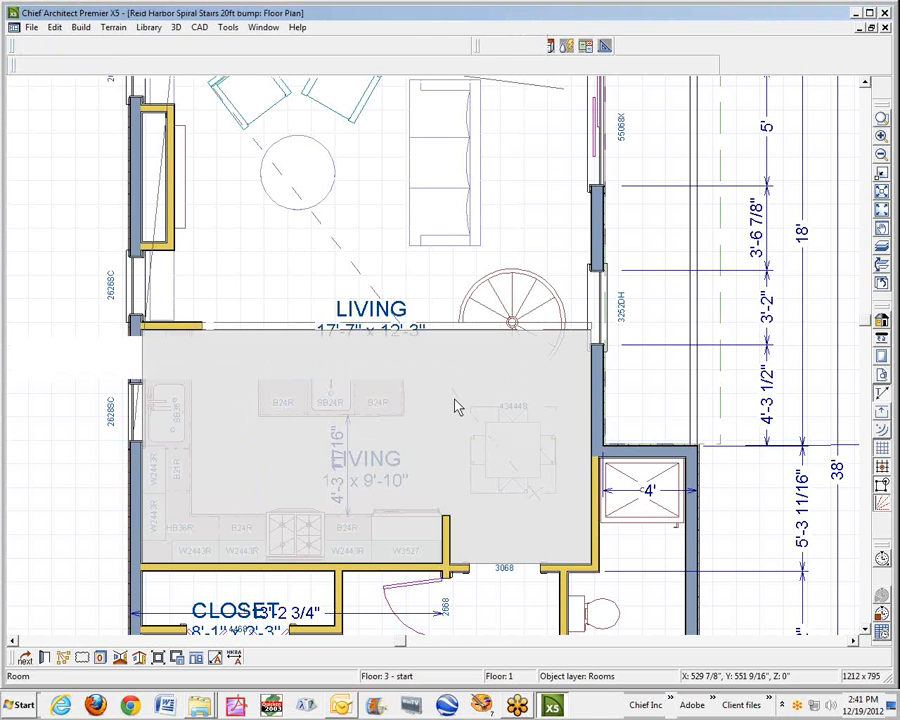
pyautogui.click(370, 245)
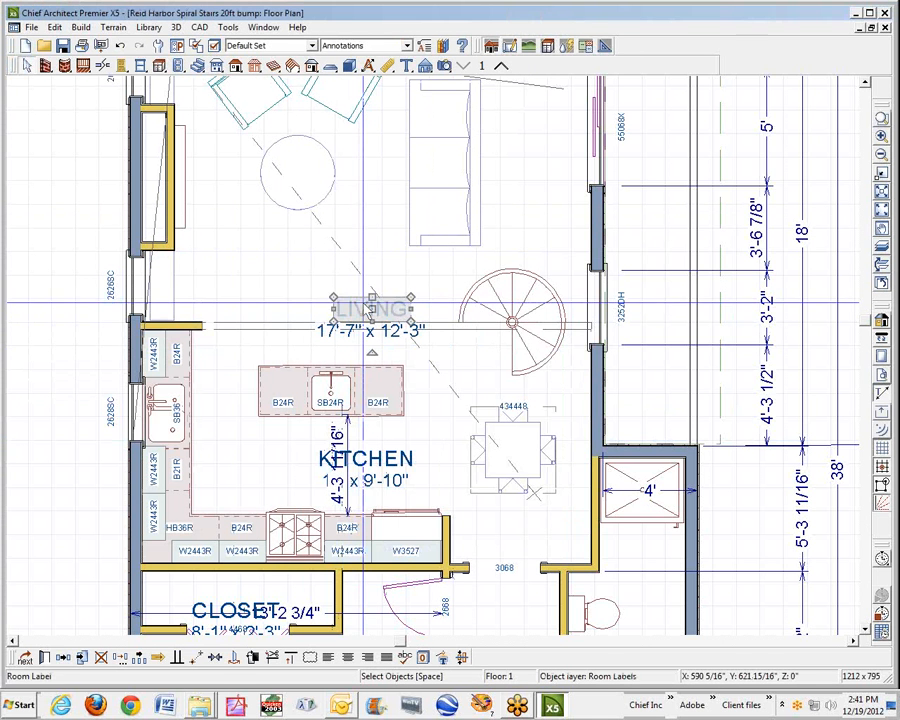
pyautogui.moveTo(368, 244); pyautogui.dragTo(358, 208)
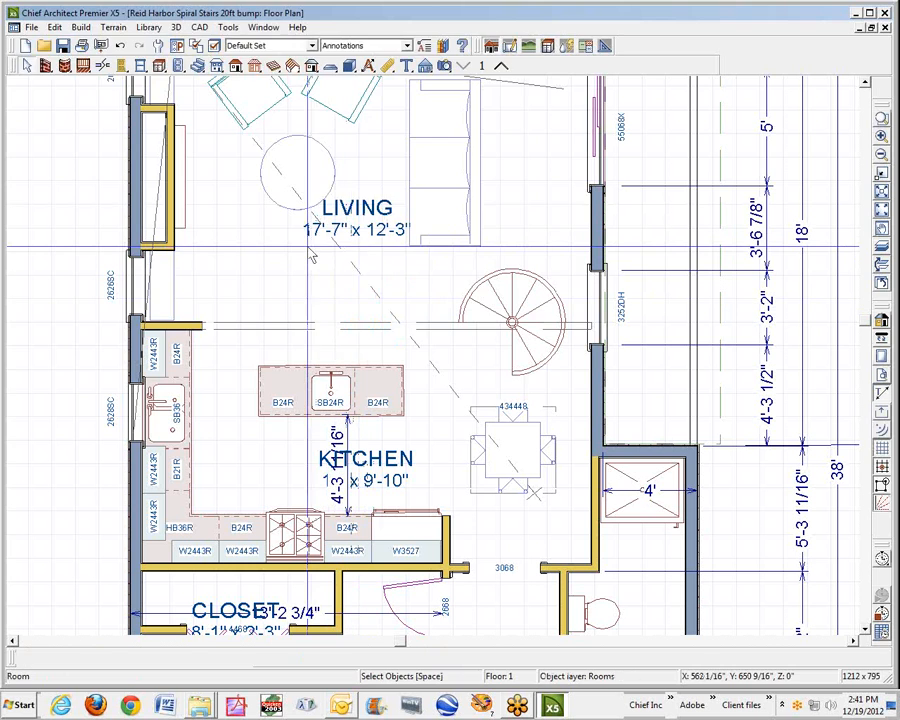
# Review the Living room's materials and ceiling finish definition without changing them
pyautogui.doubleClick(312, 247)
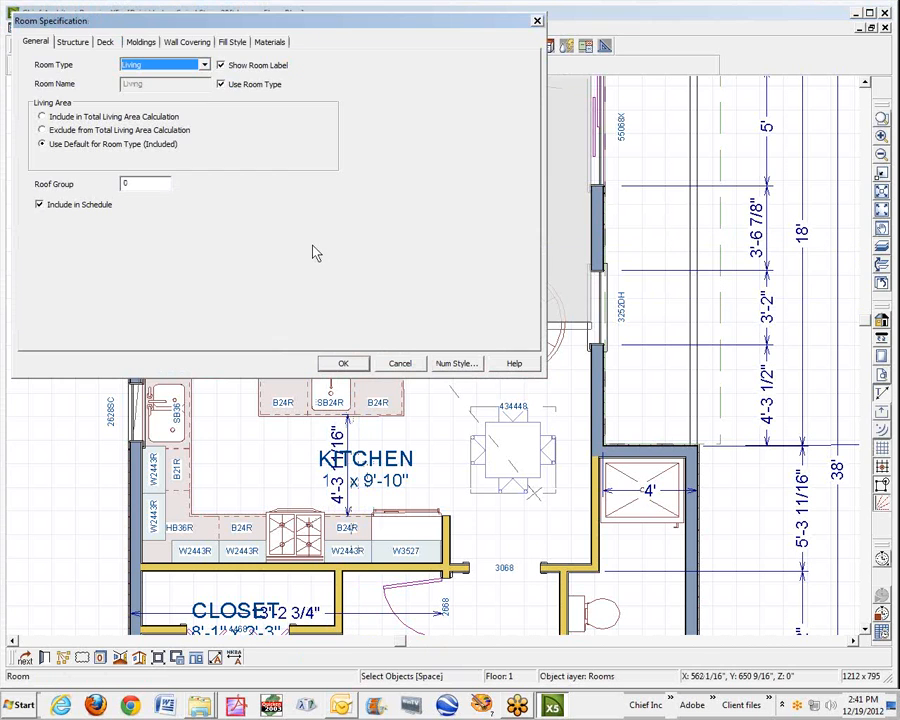
pyautogui.click(188, 42)
pyautogui.click(270, 44)
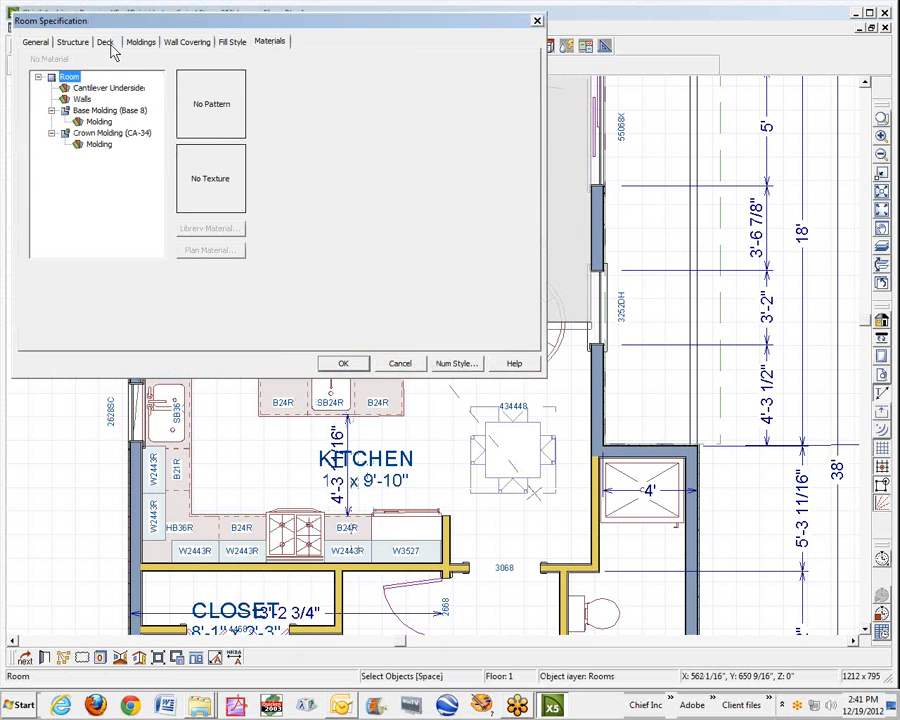
pyautogui.click(74, 43)
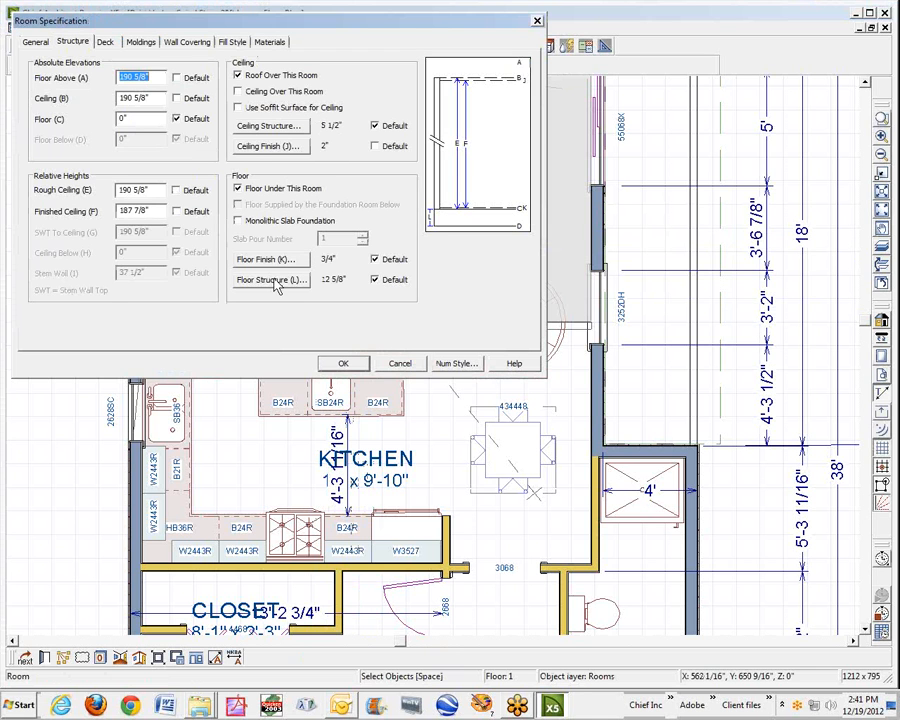
pyautogui.click(283, 148)
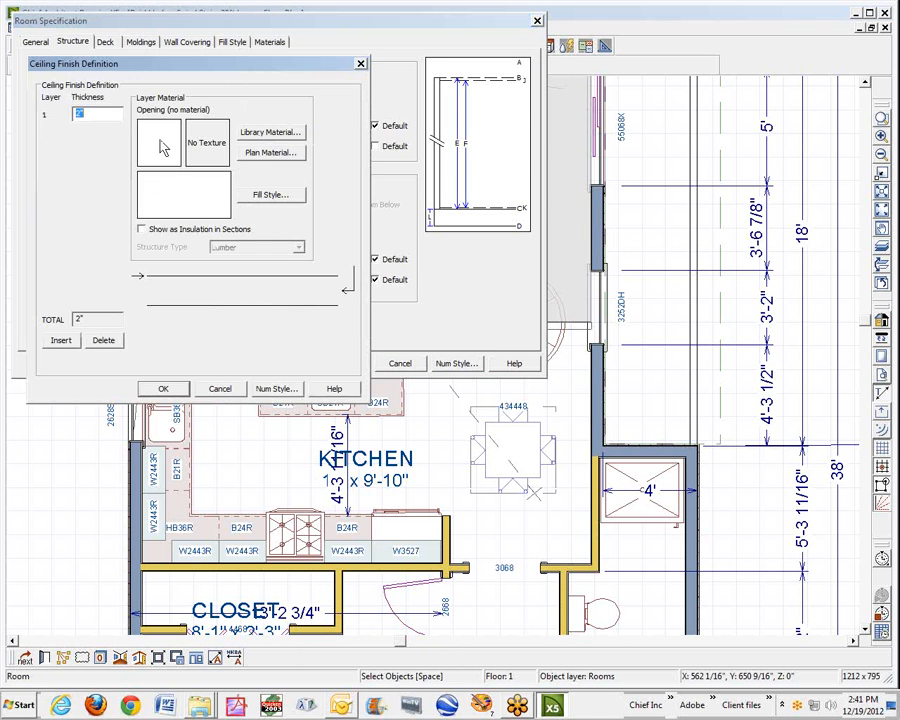
pyautogui.click(213, 390)
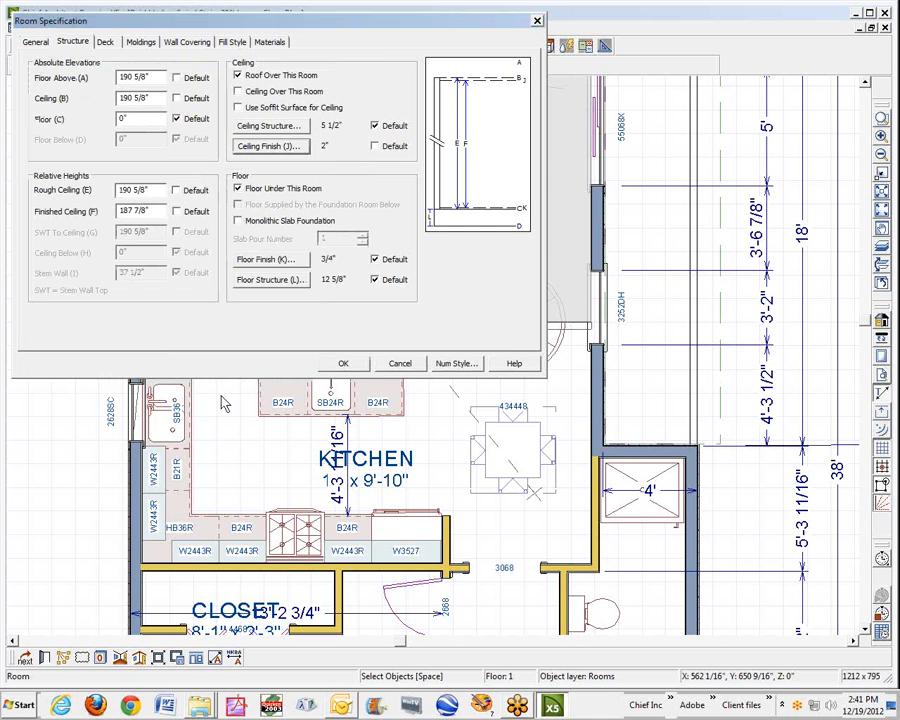
pyautogui.click(346, 362)
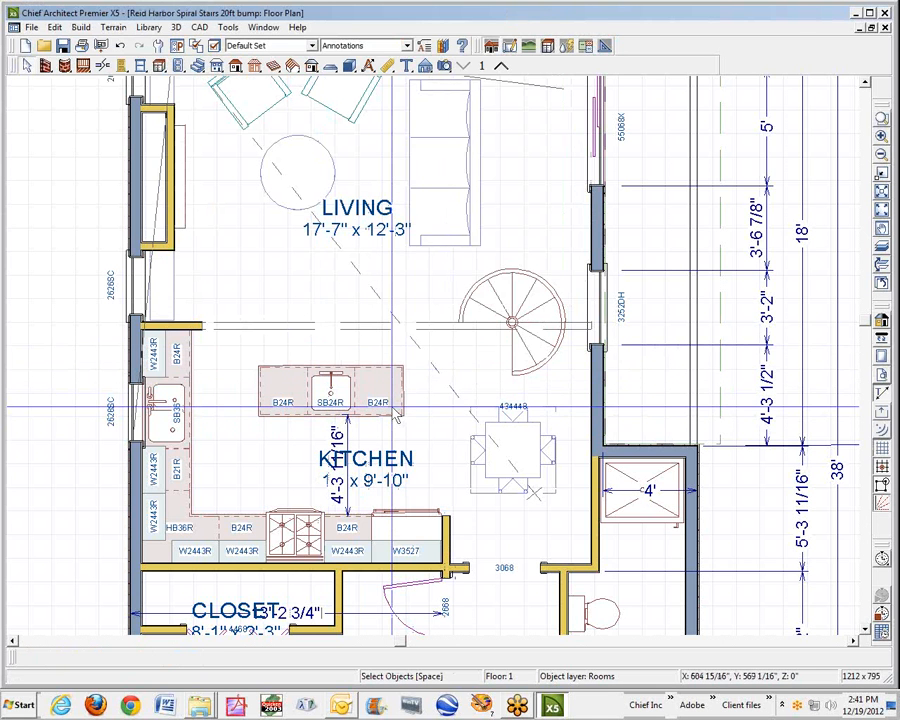
# Move the Kitchen label clear of the dimension below the island, and check the kitchen ceiling in the full camera view
pyautogui.click(366, 458)
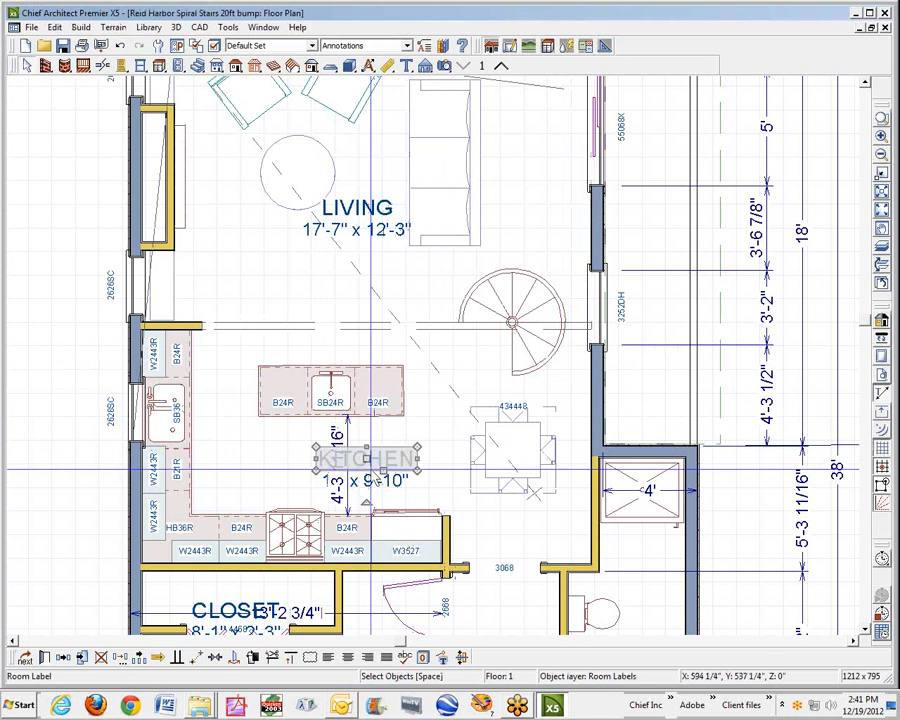
pyautogui.moveTo(366, 458); pyautogui.dragTo(250, 449)
pyautogui.press('Escape')
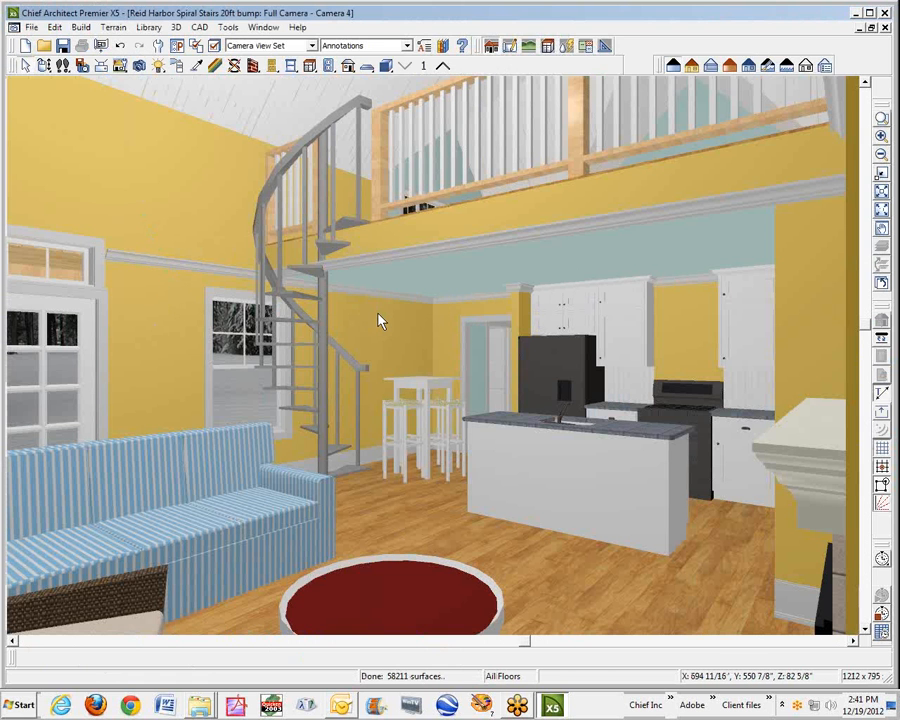
pyautogui.scroll(-3, 378, 320)
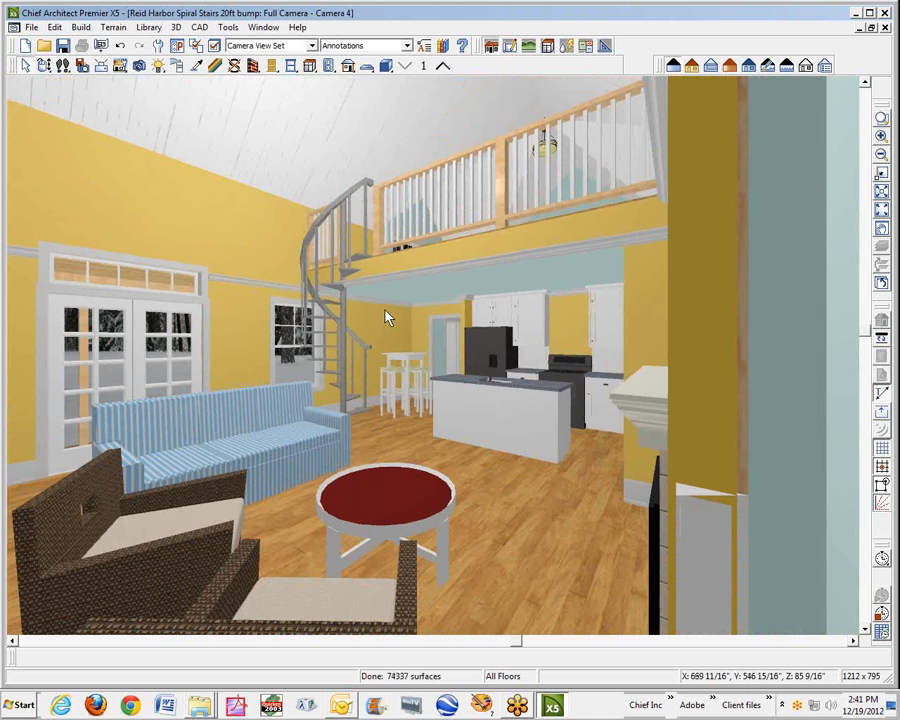
pyautogui.scroll(3, 388, 318)
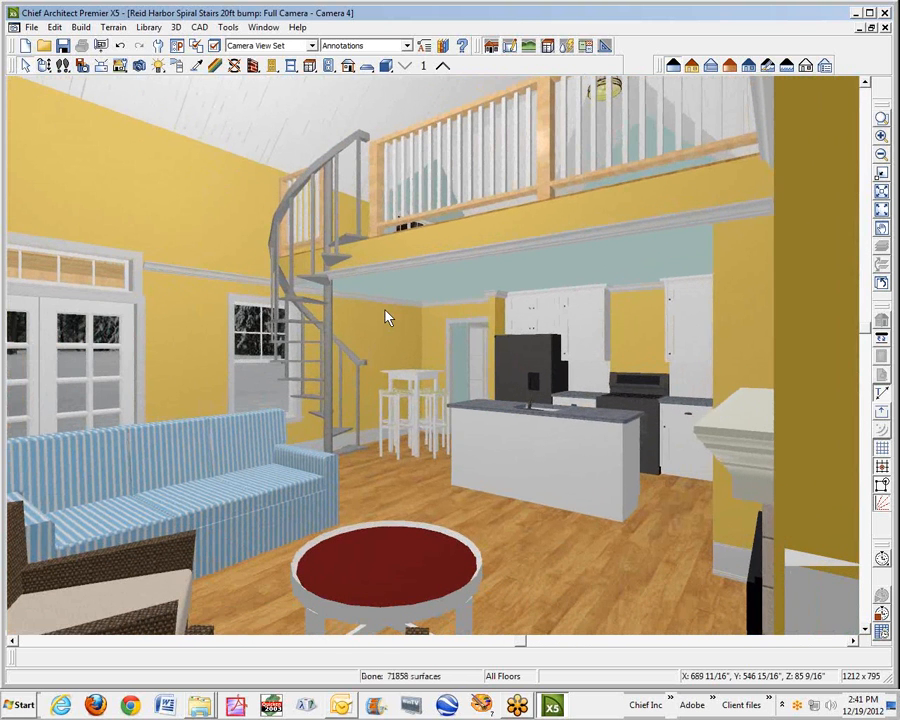